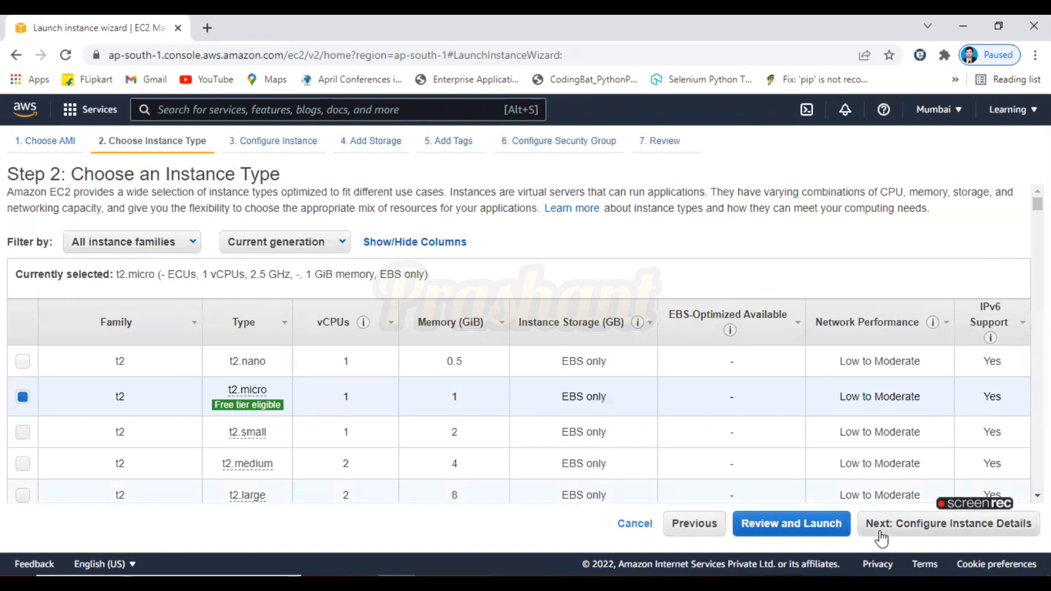
Keep the t2.micro instance type and set the subnet to the default subnet in ap-south-1a
left_click(882, 539)
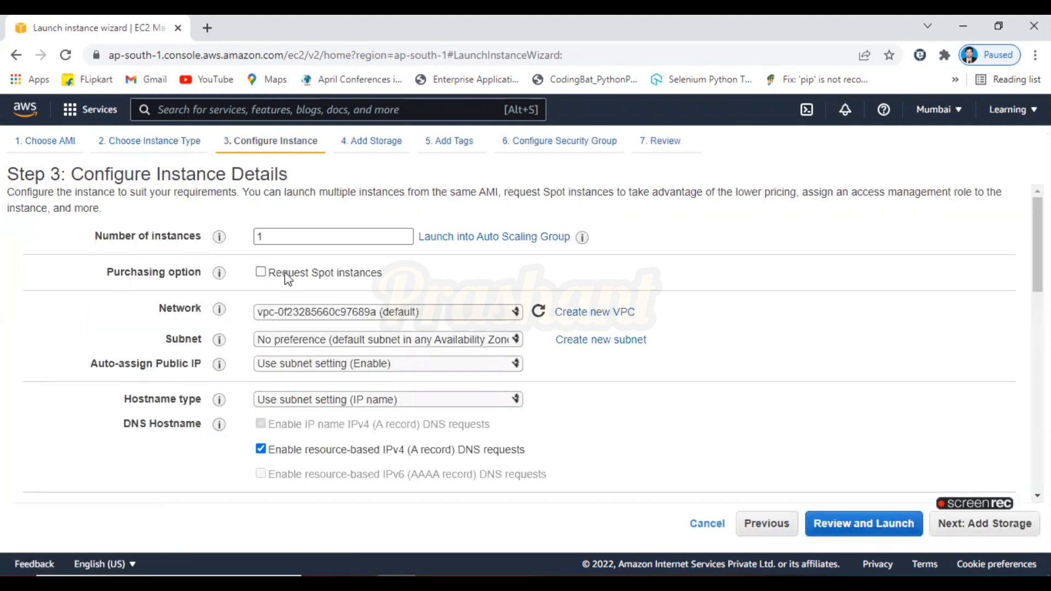
left_click(300, 341)
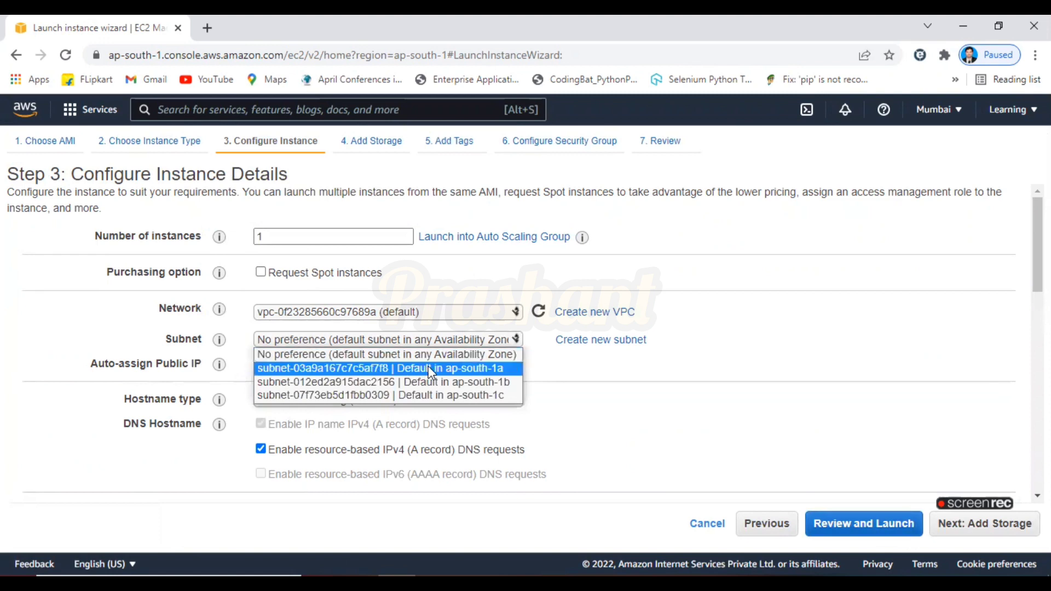
left_click(491, 370)
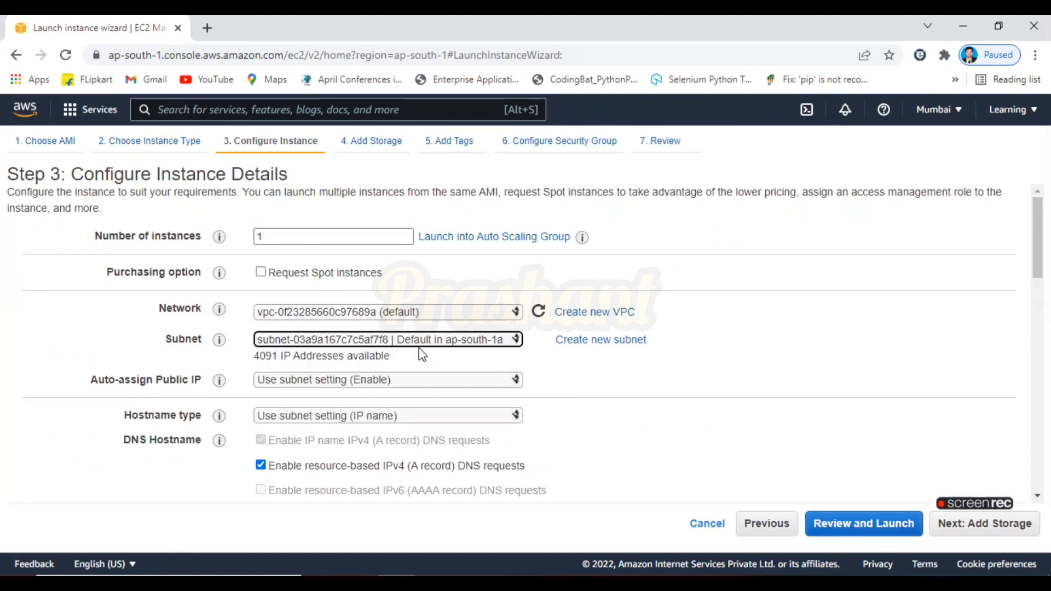
Skip storage and tags and assign the existing security group launch-wizard-1
left_click(964, 539)
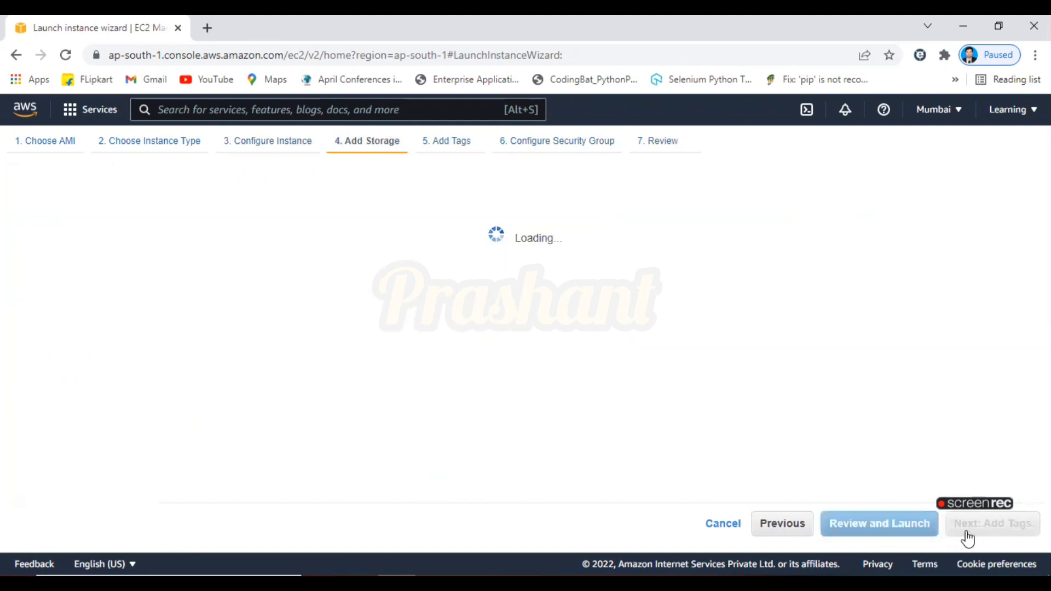
left_click(967, 539)
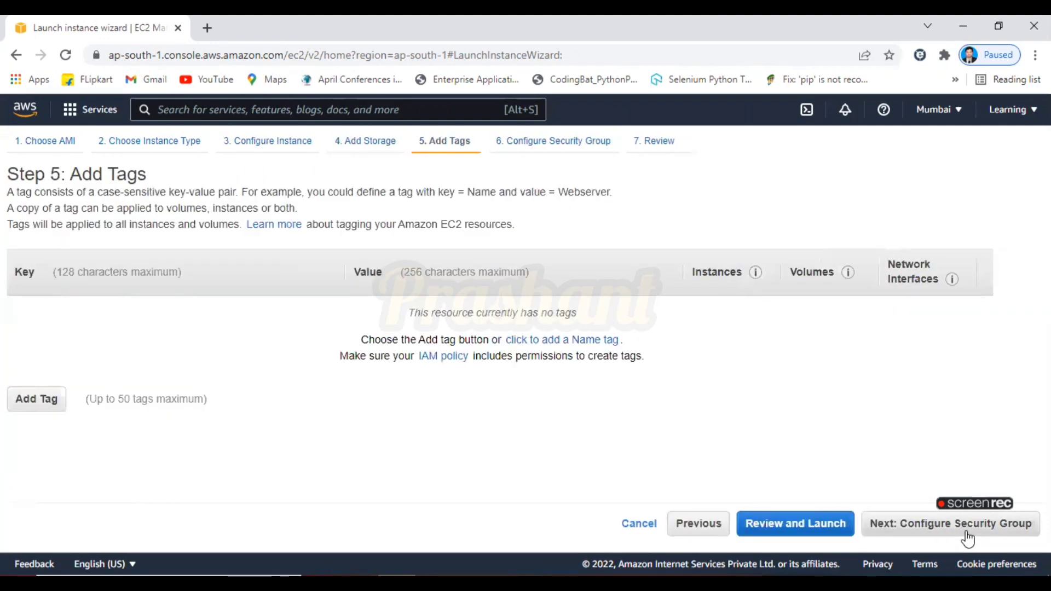
left_click(911, 539)
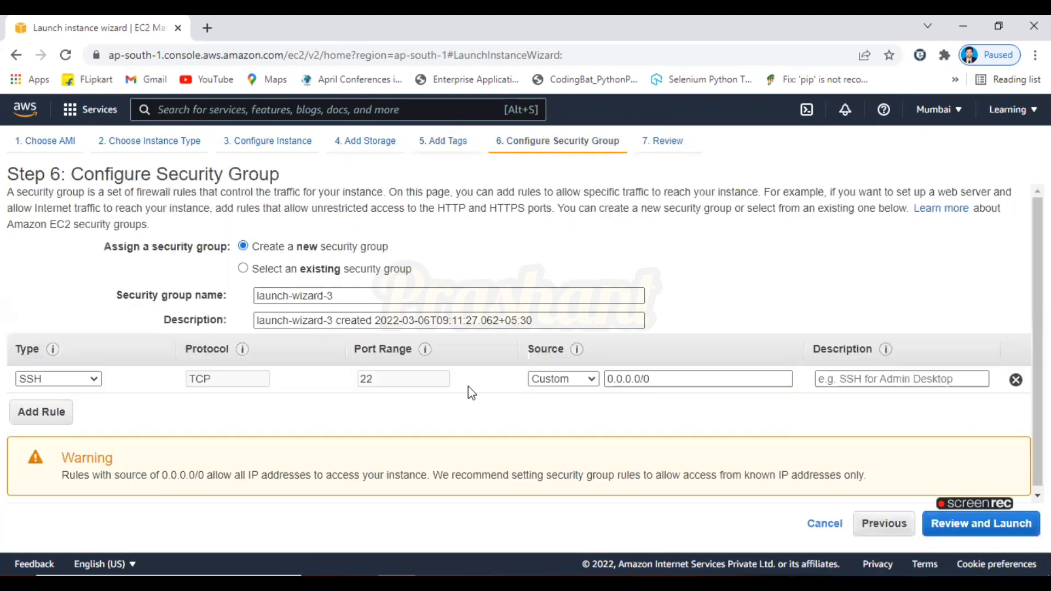
left_click(322, 269)
left_click(264, 356)
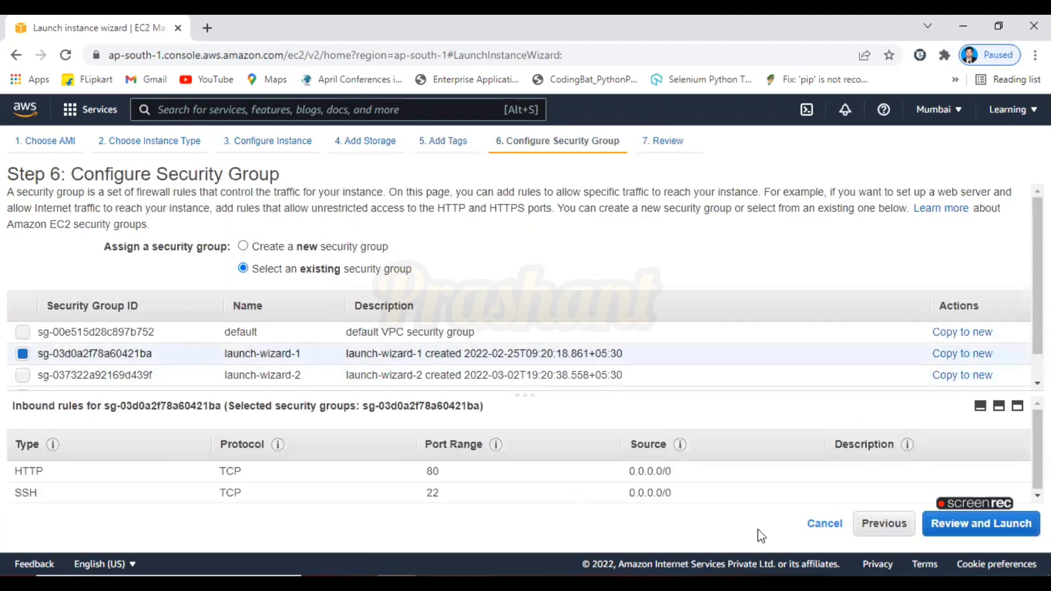
Launch the instance with key pair DemoKeyPair, acknowledging private key access, and open the instance list
left_click(950, 525)
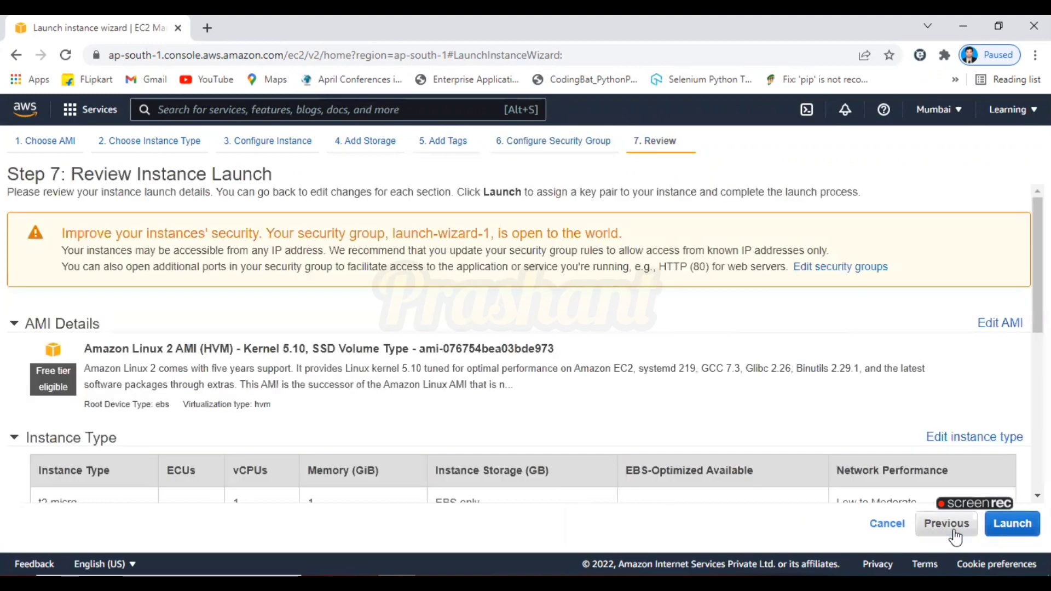
left_click(1014, 531)
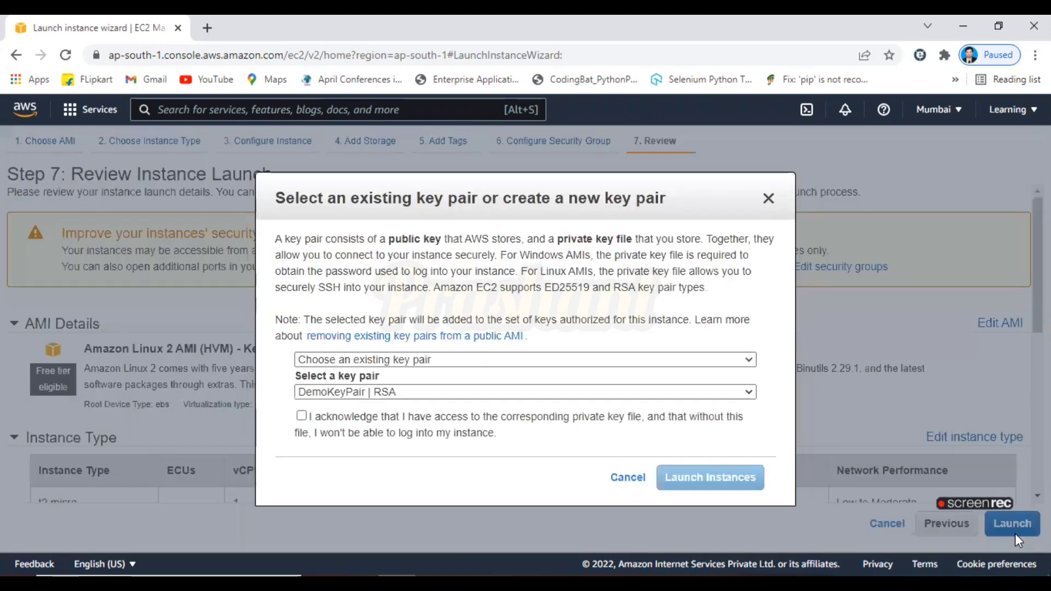
left_click(300, 416)
left_click(746, 492)
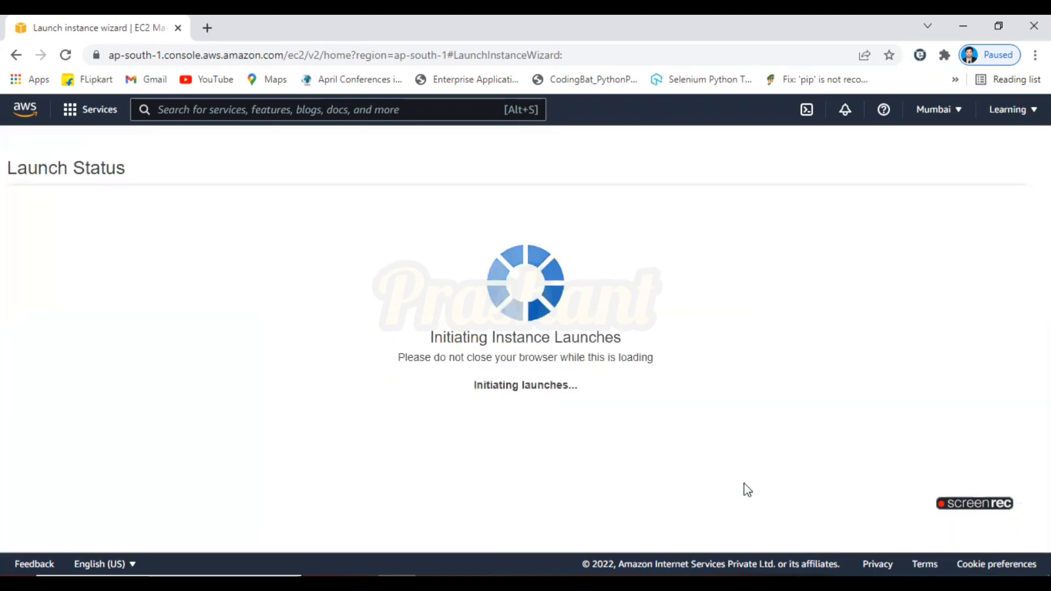
scroll(983, 545, "down", 3)
left_click(983, 541)
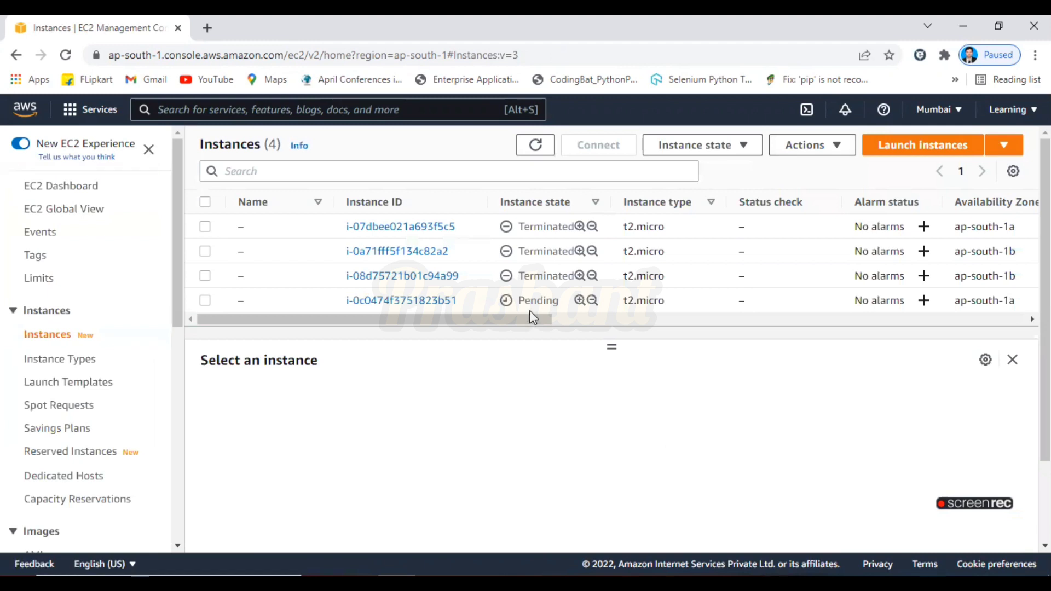
Try to name the new pending instance Region-
left_click(253, 301)
left_click(300, 326)
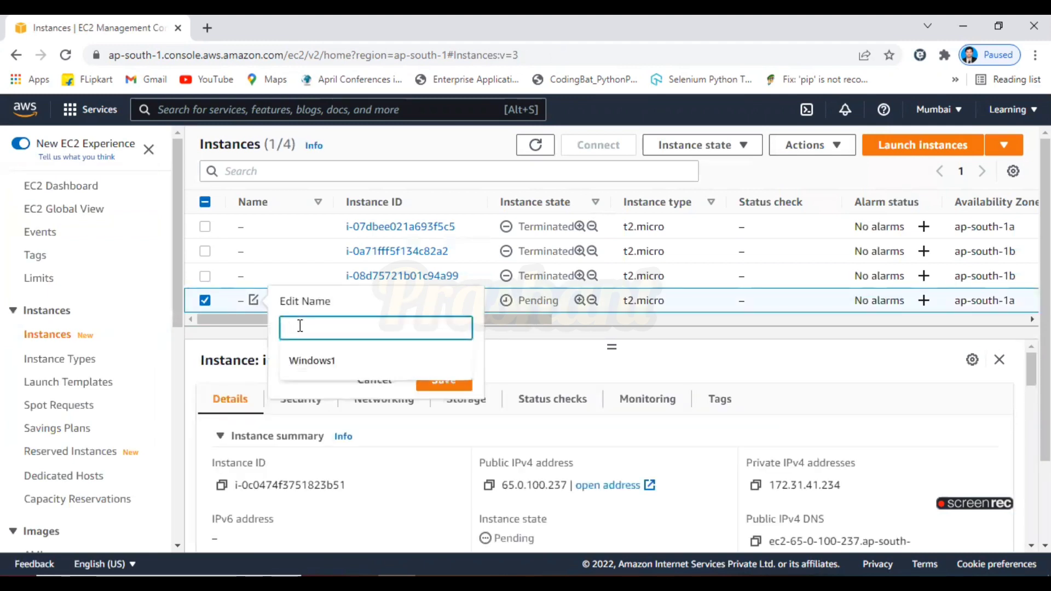
type("Region-1")
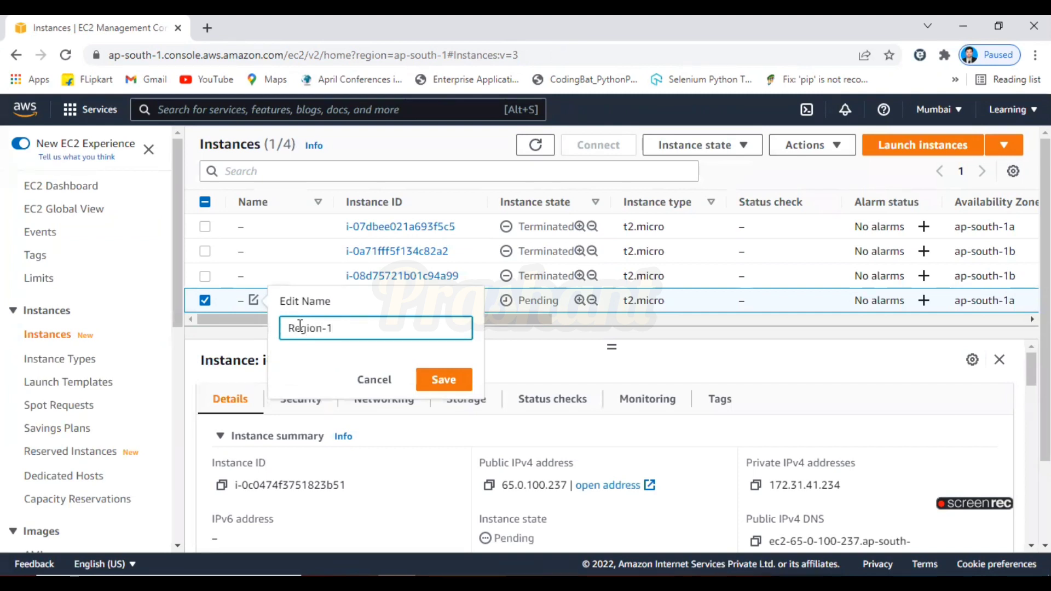
left_click(431, 378)
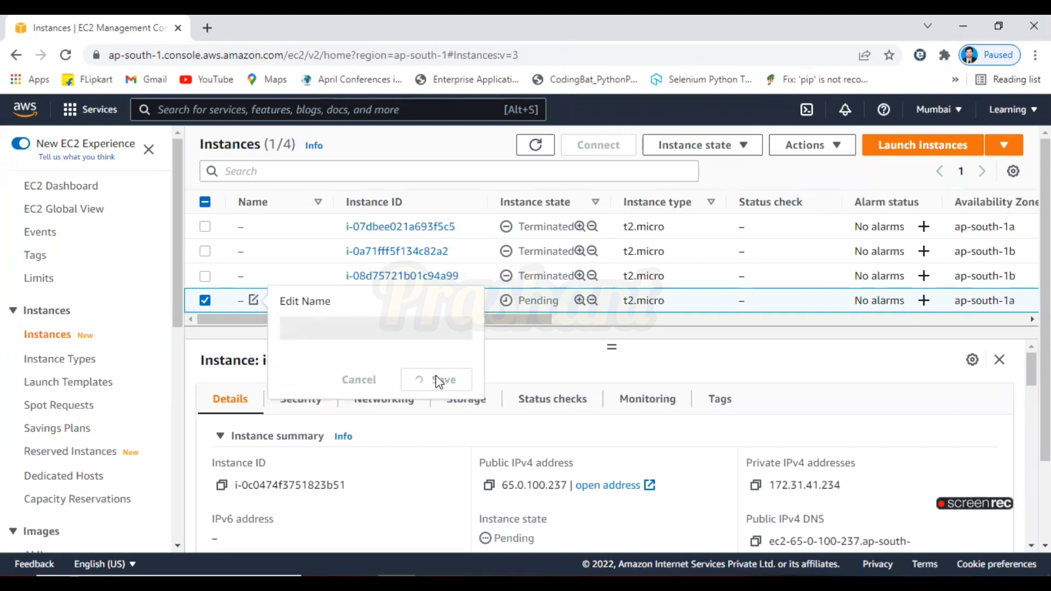
Name the new instance Region-1
left_click(254, 300)
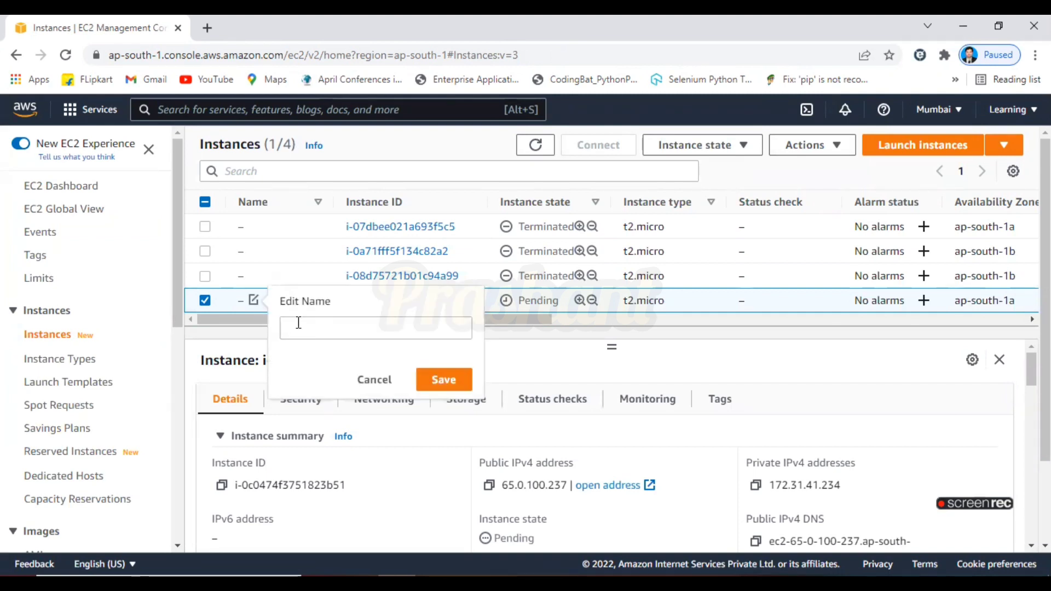
type("Region")
key("BackSpace")
key("BackSpace")
key("BackSpace")
key("BackSpace")
key("BackSpace")
key("BackSpace")
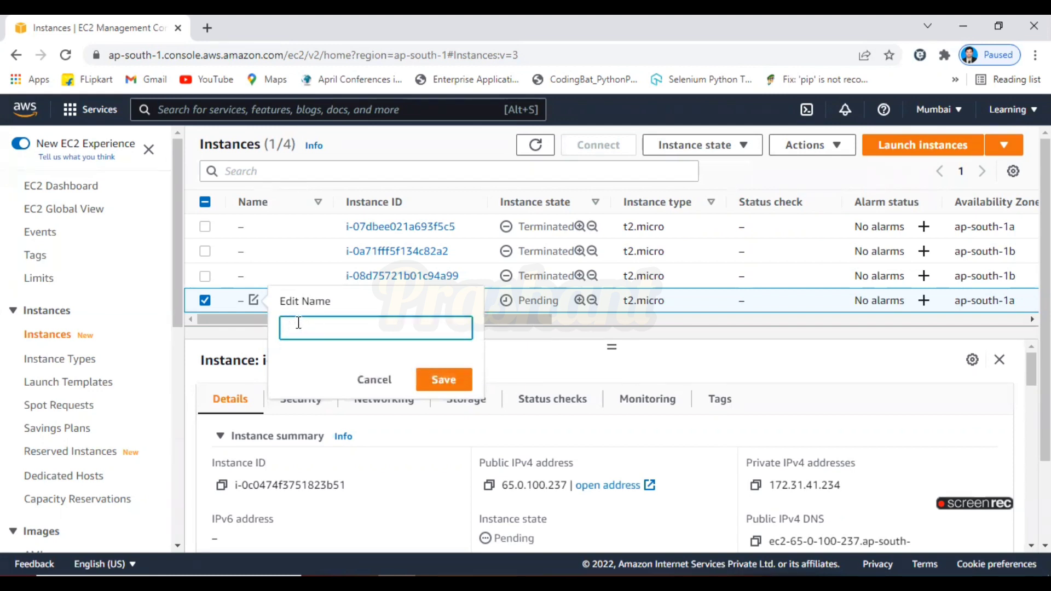
type("Region-1")
key("BackSpace")
key("BackSpace")
key("BackSpace")
key("BackSpace")
key("BackSpace")
key("BackSpace")
key("BackSpace")
key("BackSpace")
type("Region")
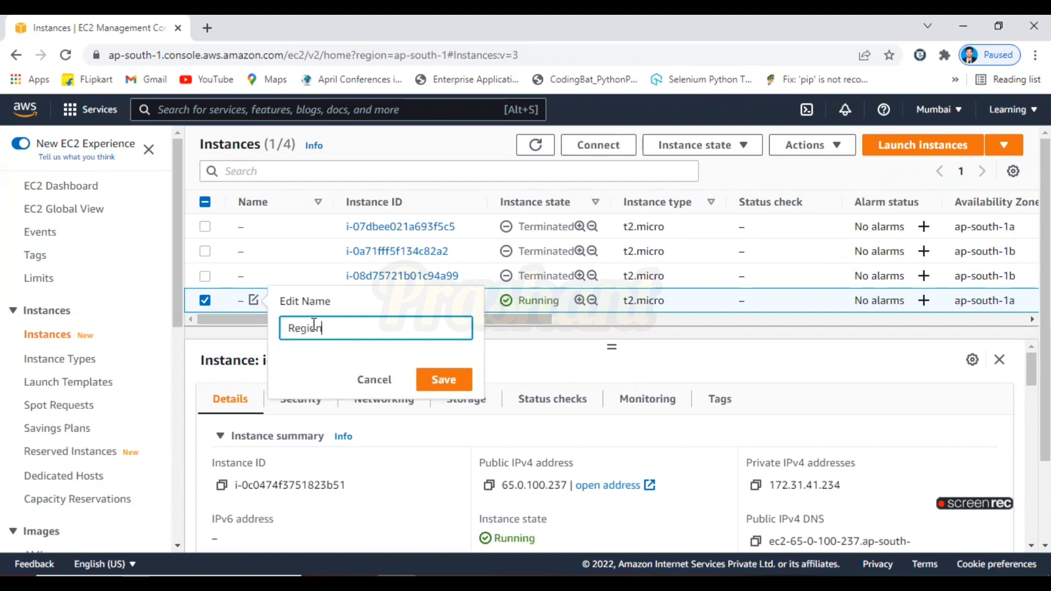
type("-1")
left_click(441, 382)
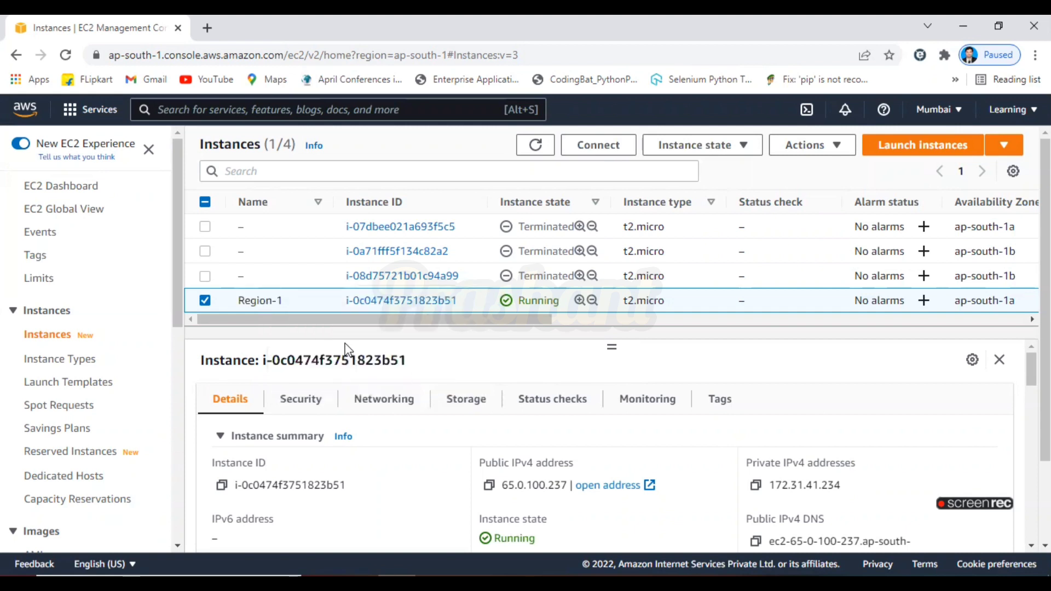
Start launching another instance from the Amazon Linux 2 AMI, keeping the default instance type
right_click(557, 308)
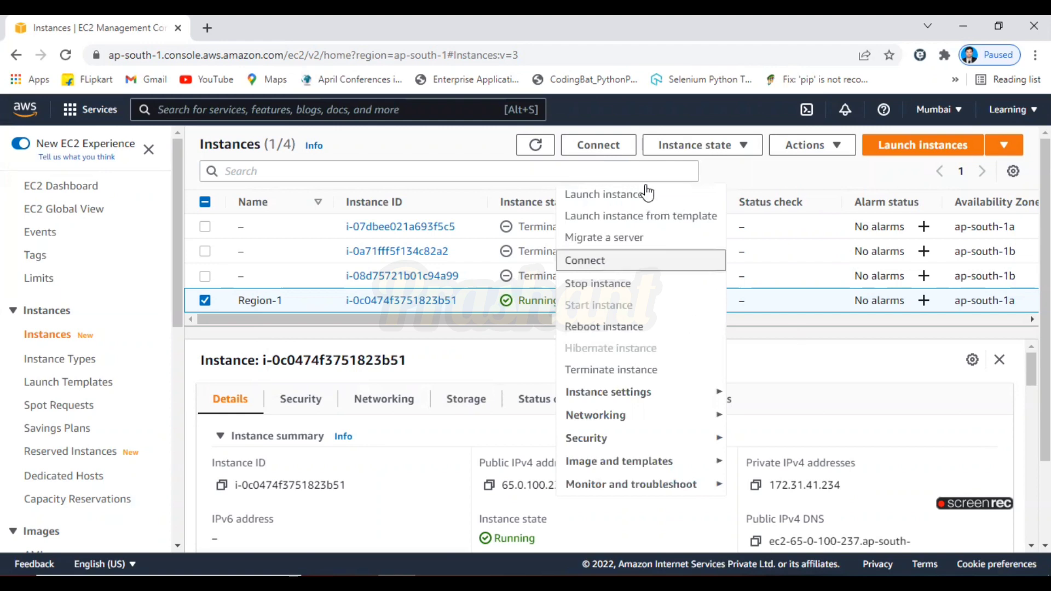
left_click(643, 197)
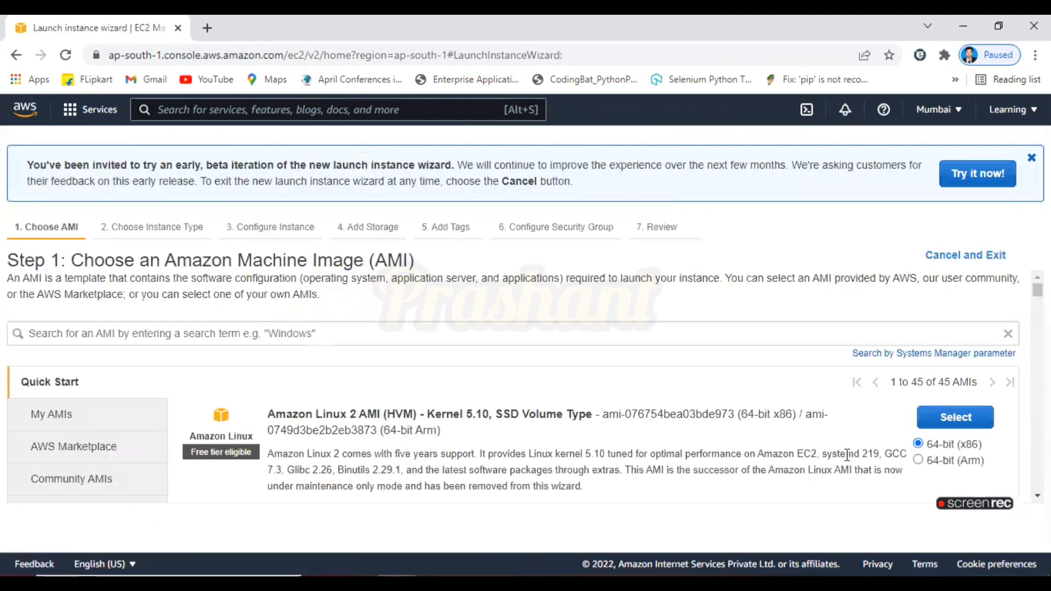
left_click(974, 429)
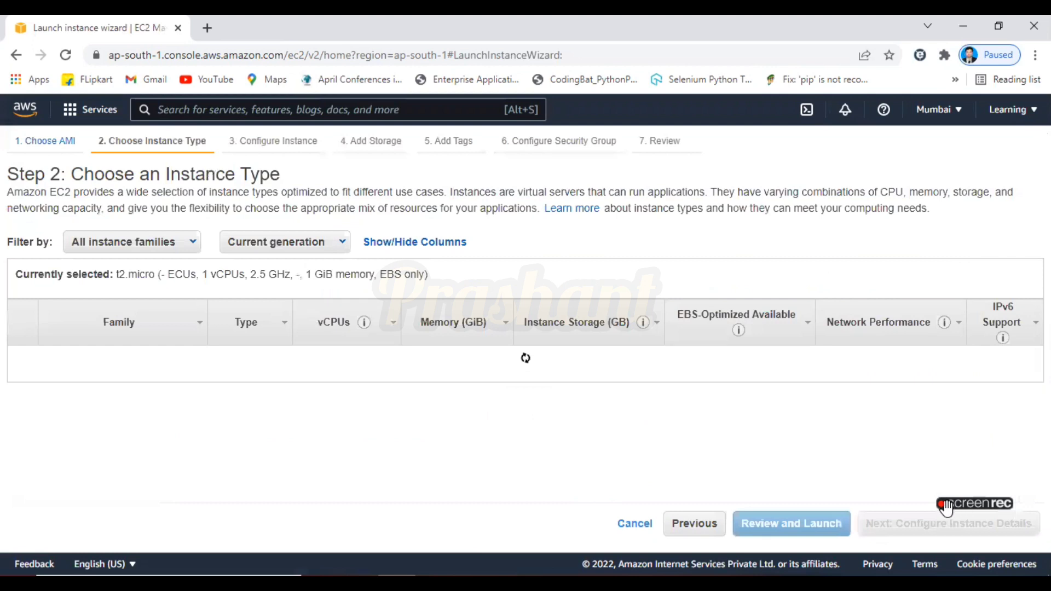
left_click(909, 529)
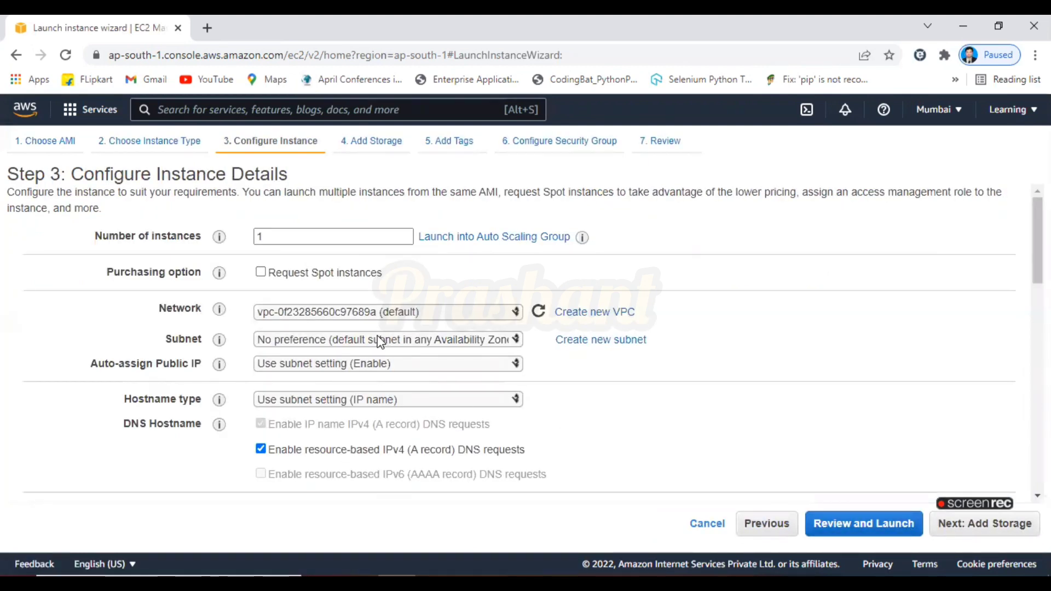
Set the subnet to the default subnet in ap-south-1b and proceed past storage and tags
left_click(378, 340)
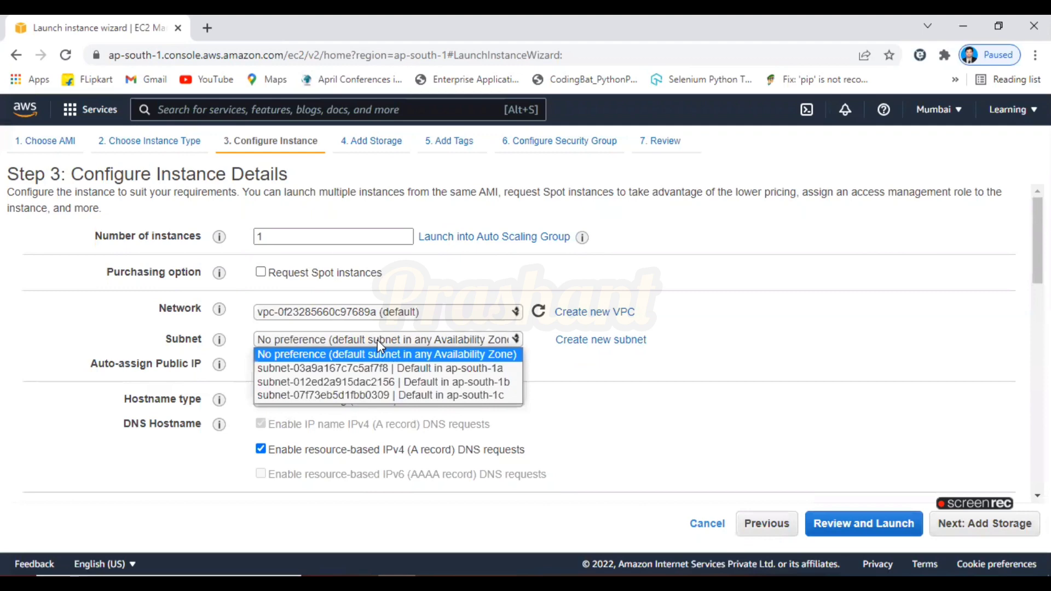
left_click(406, 381)
left_click(982, 528)
left_click(981, 529)
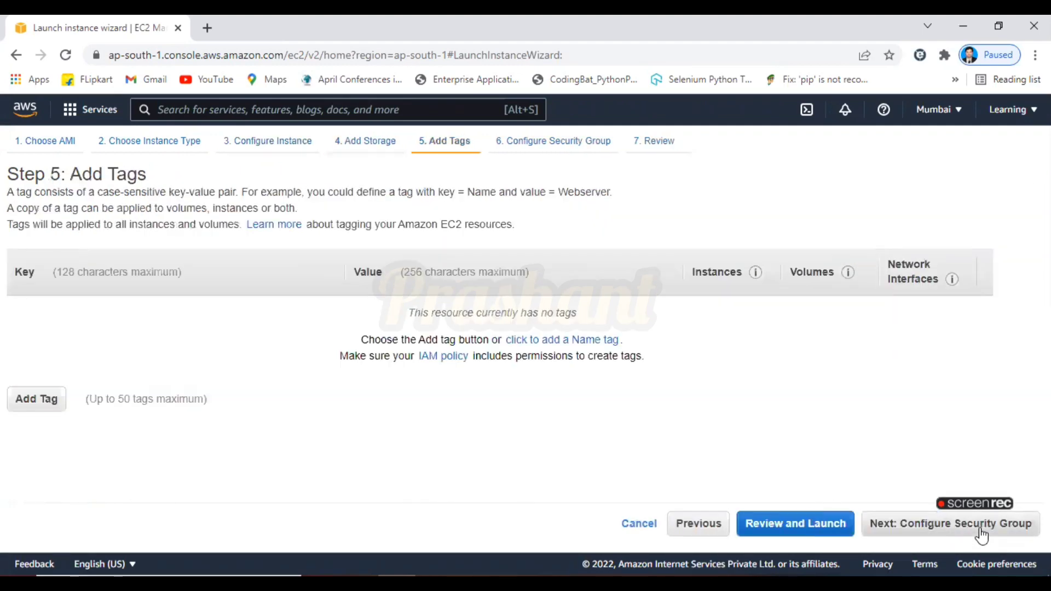
left_click(982, 528)
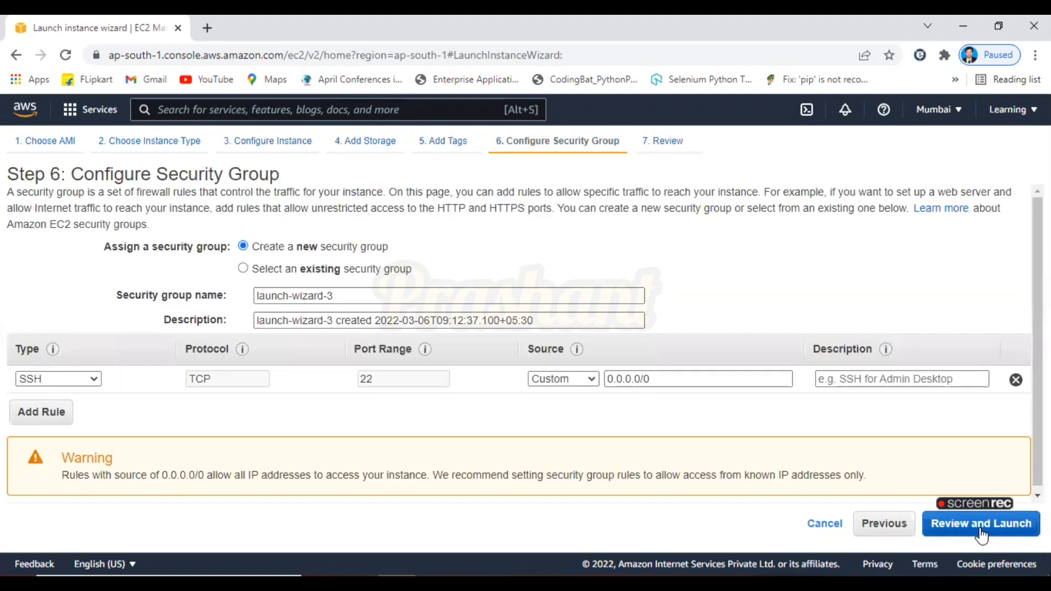
Assign the existing security group launch-wizard-1 and continue to the review page
left_click(382, 271)
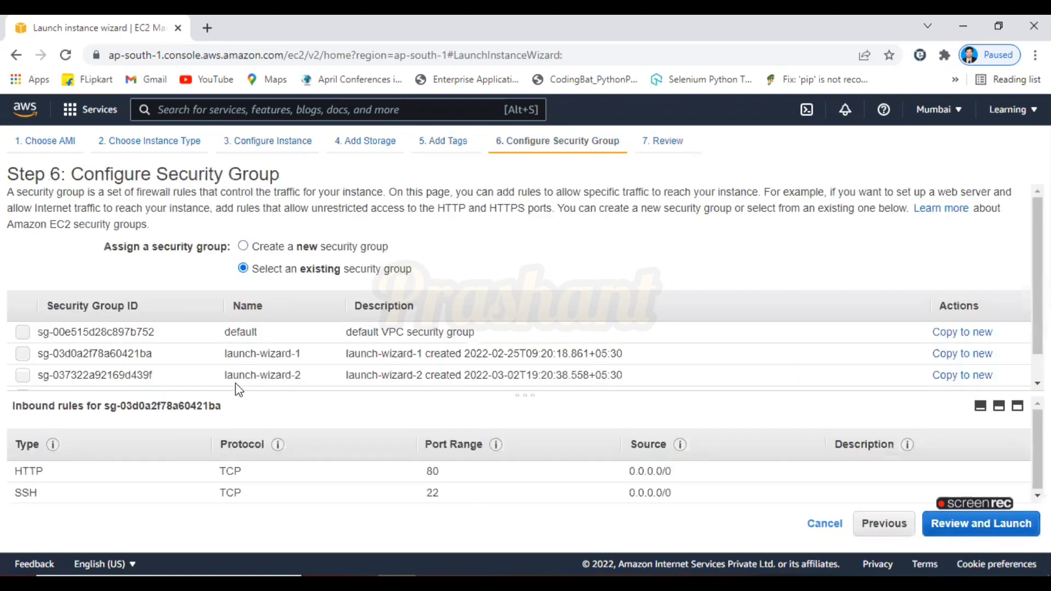
left_click(23, 354)
left_click(981, 527)
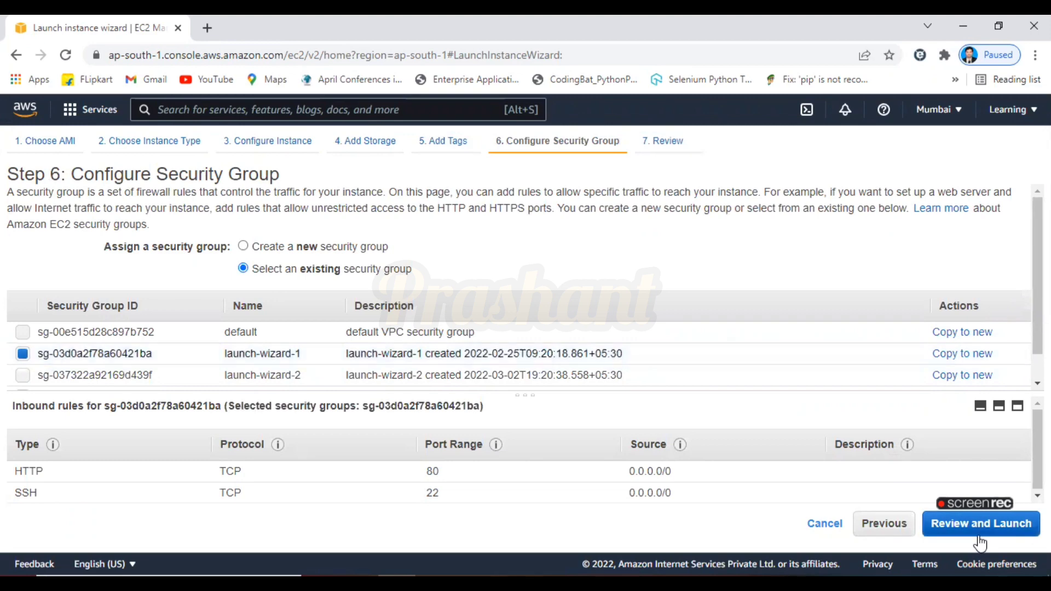
Launch the second instance with DemoKeyPair, acknowledging private key access, and open the instance list
left_click(1013, 530)
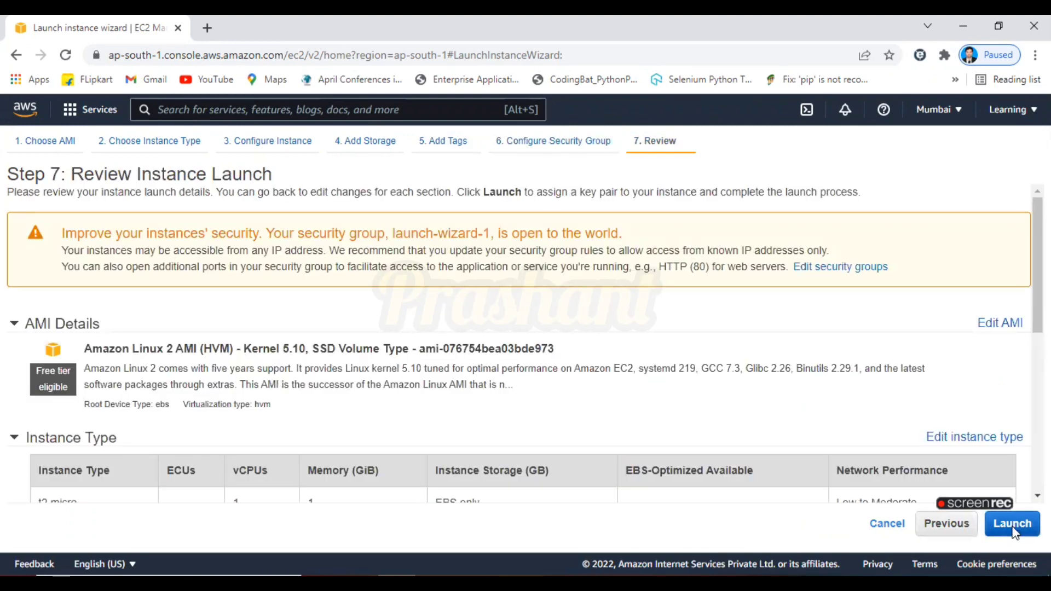
left_click(302, 416)
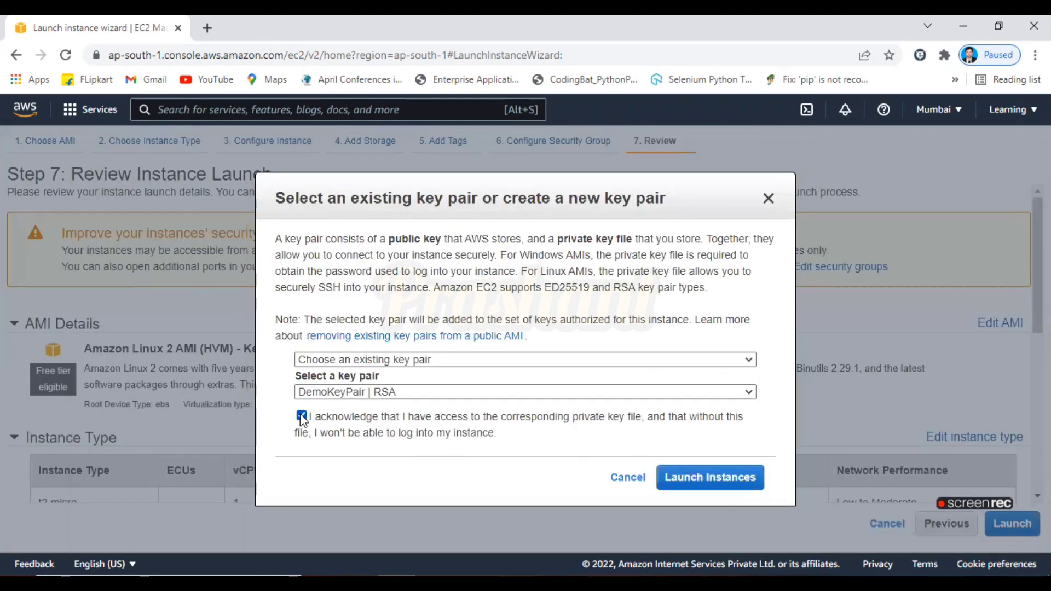
left_click(717, 478)
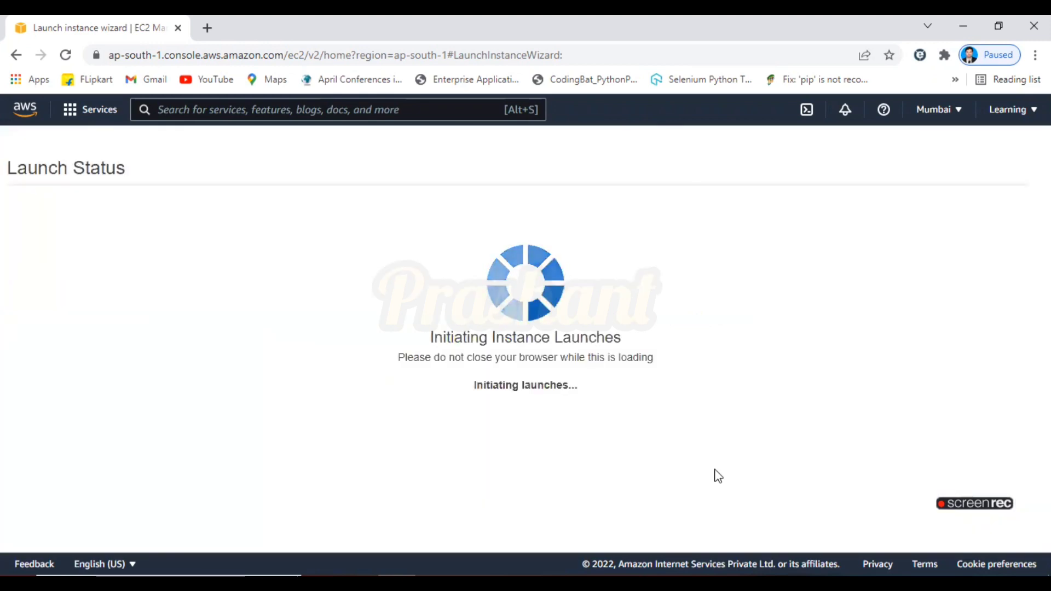
scroll(1015, 548, "down", 3)
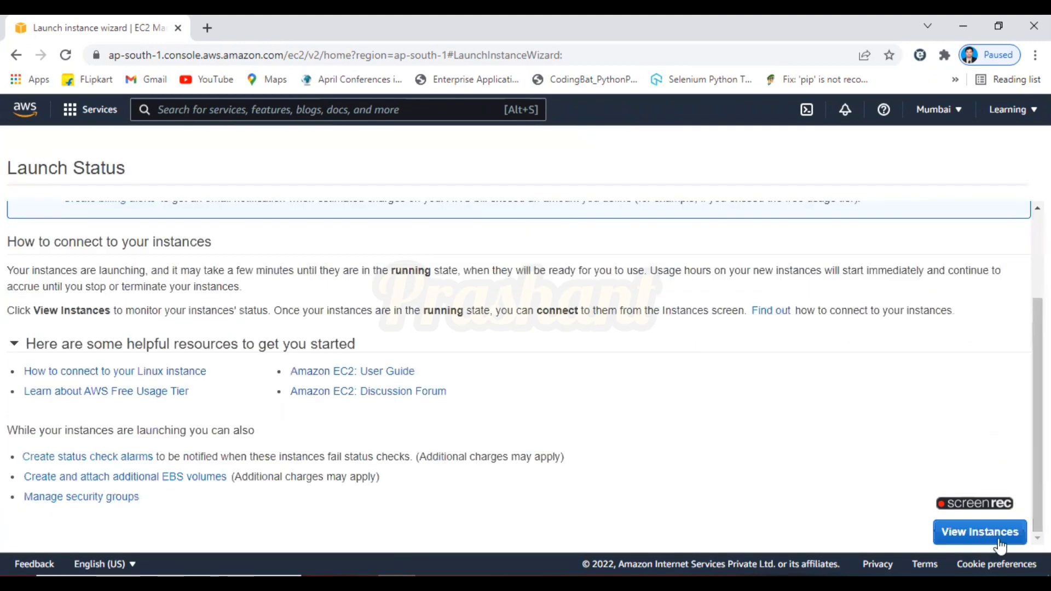
left_click(992, 534)
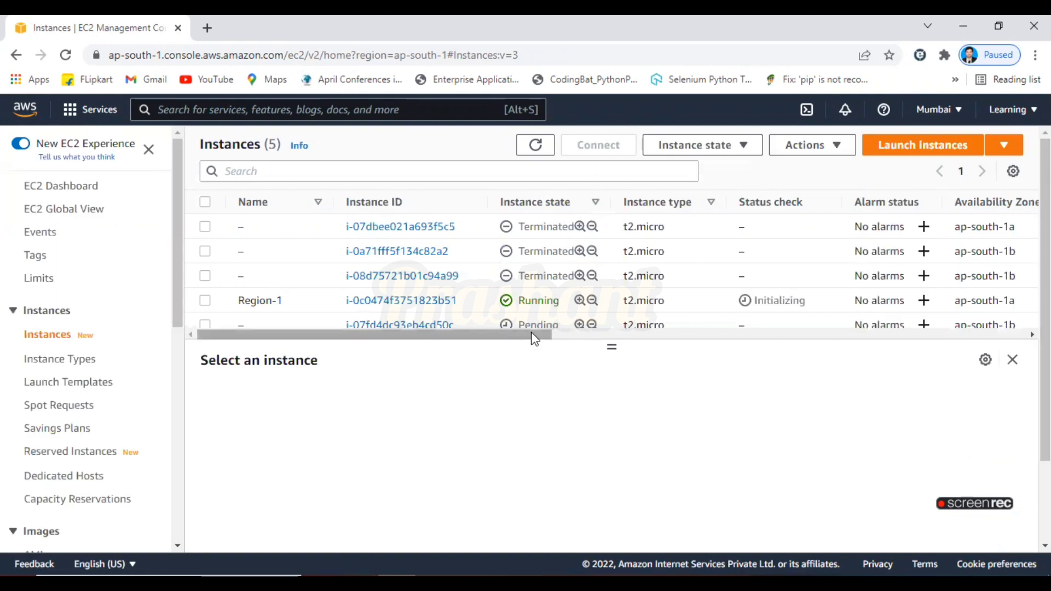
Name the second new instance Region-2
left_click(255, 326)
left_click(310, 352)
type("Re")
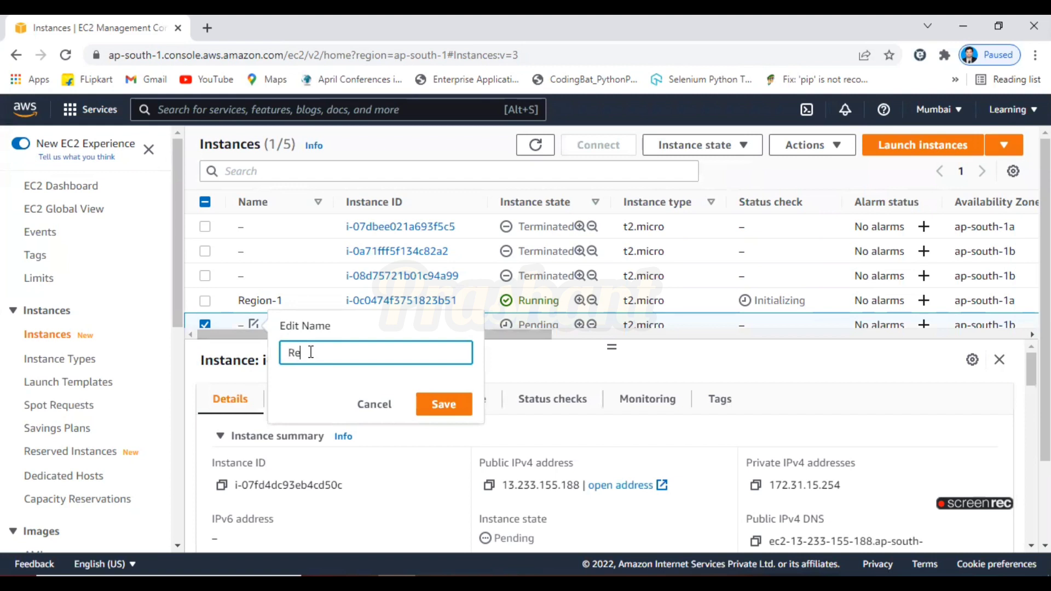
type("gion-2")
left_click(441, 405)
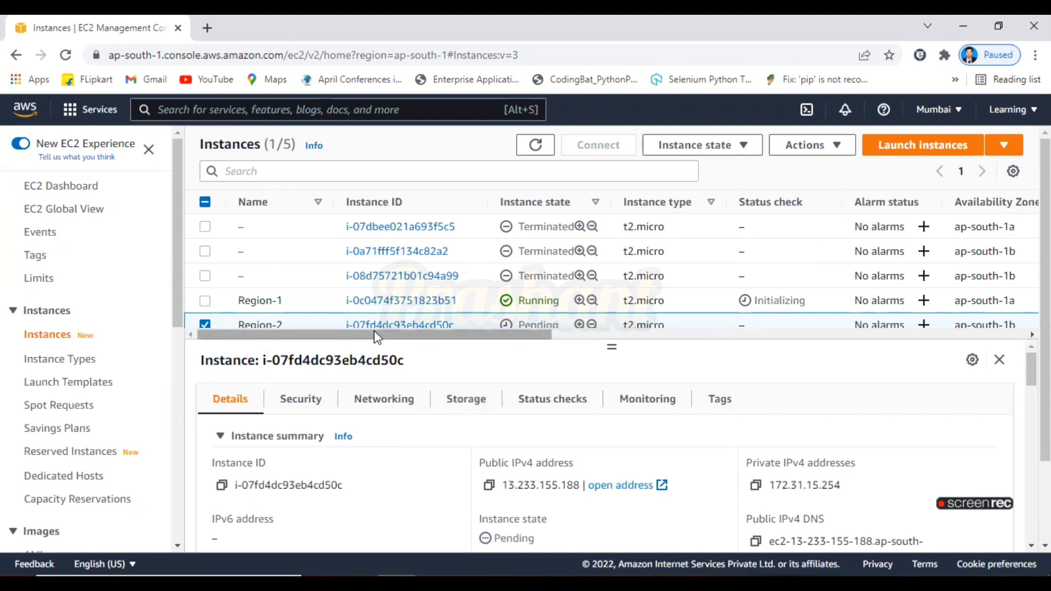
left_click_drag(375, 332, 488, 335)
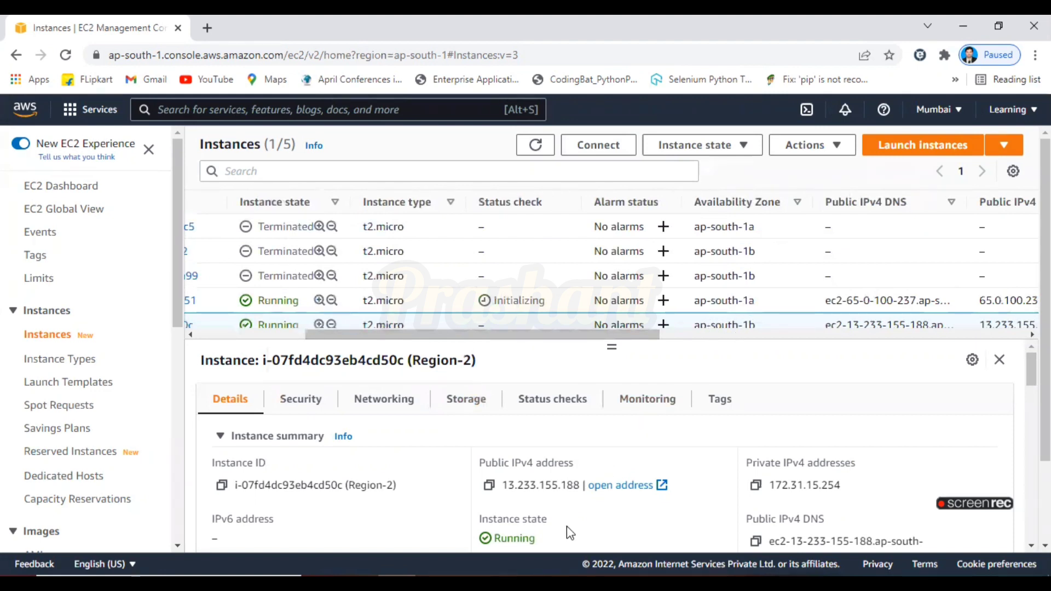
Review the next task in the EFS notes, then return to the EC2 instance list
key("alt+Tab")
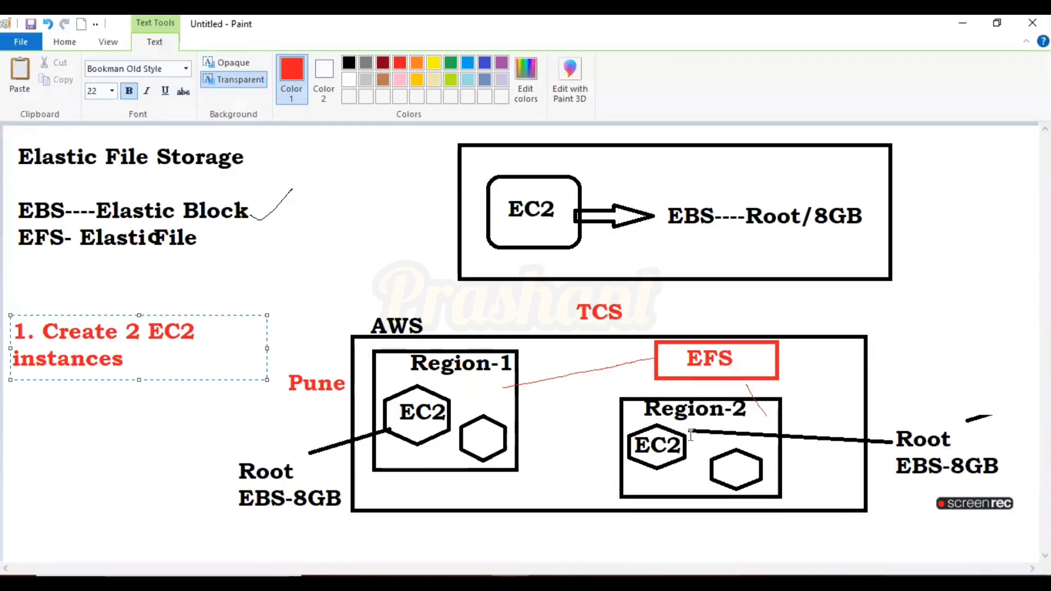
key("alt+Tab")
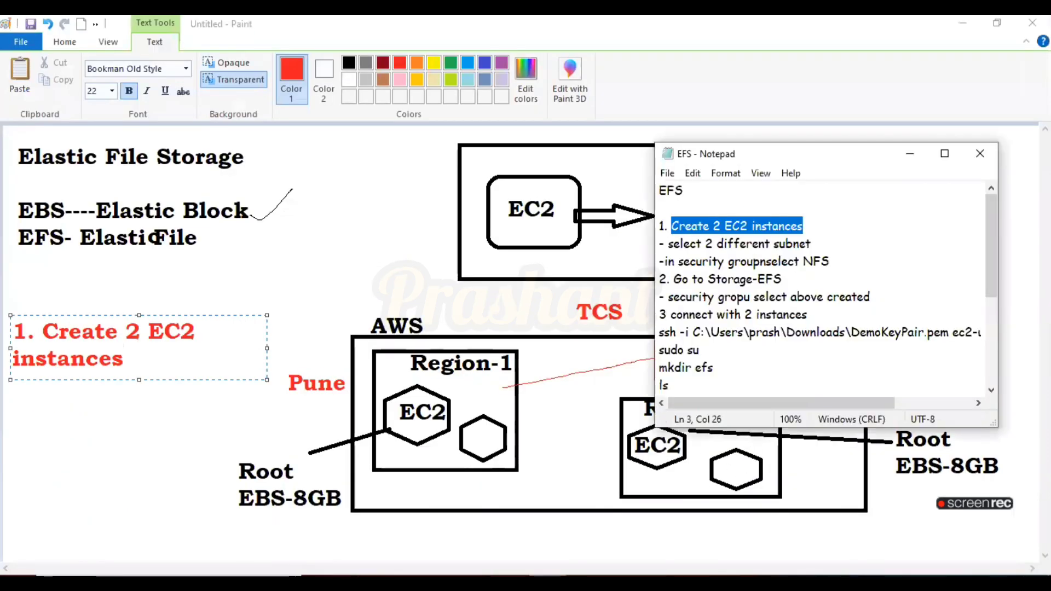
left_click_drag(674, 285, 783, 279)
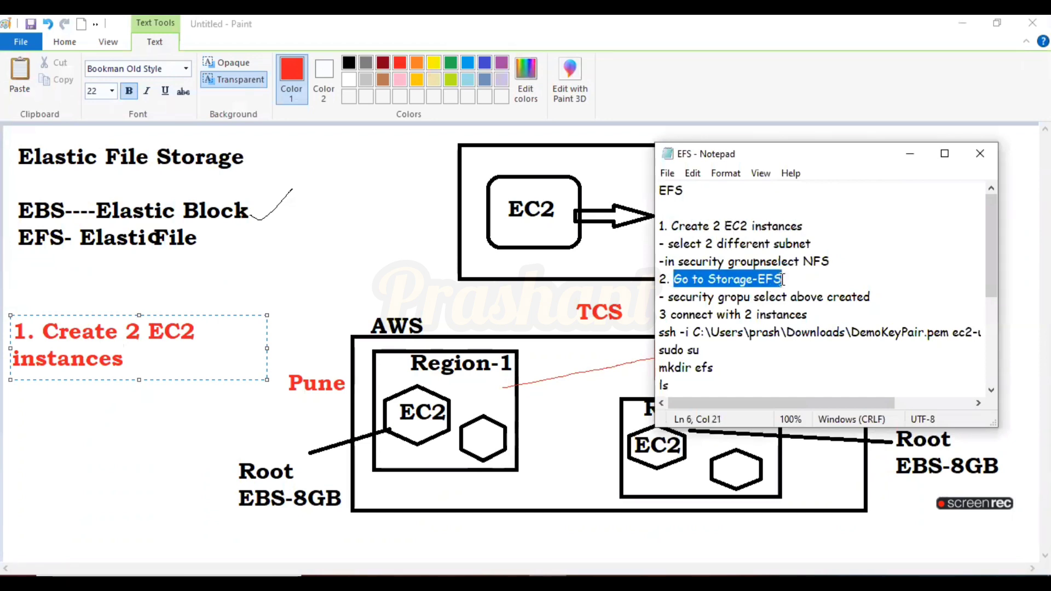
left_click(911, 157)
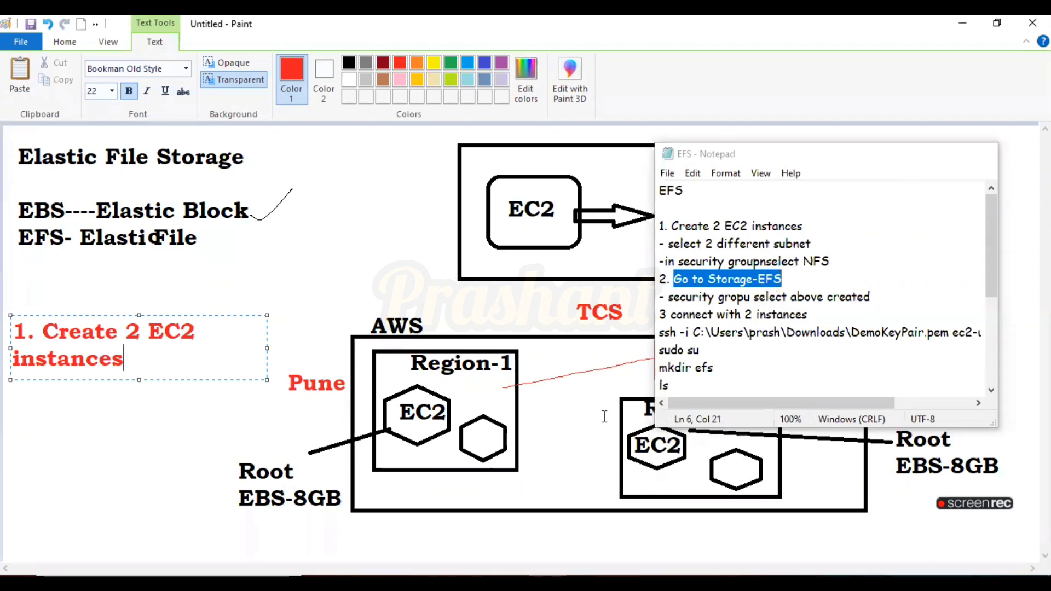
left_click(397, 584)
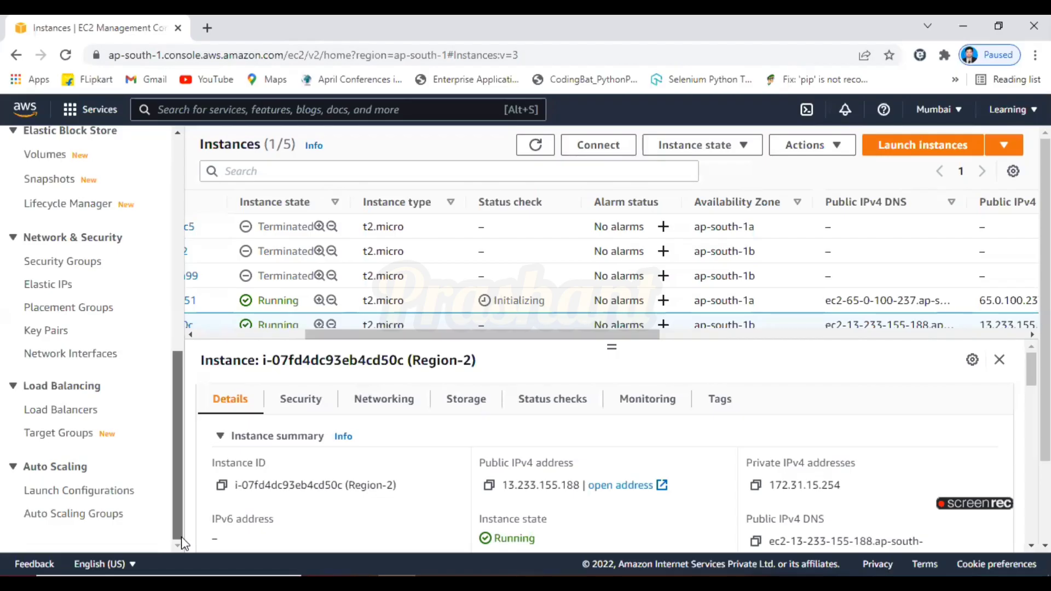
left_click_drag(183, 492, 171, 271)
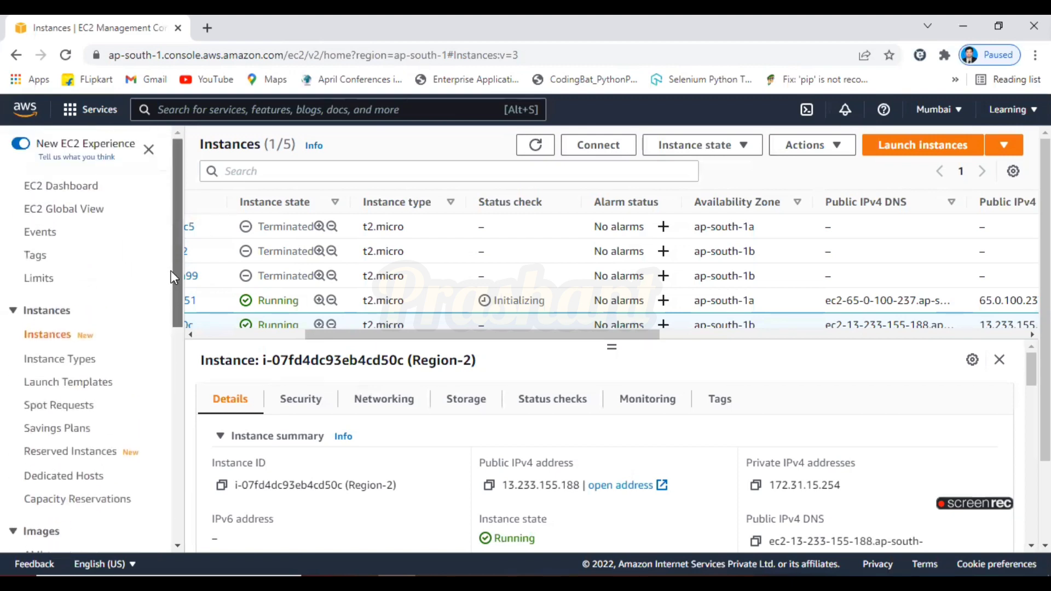
Search the console for EFS and open the EFS service
left_click(236, 109)
type("efs")
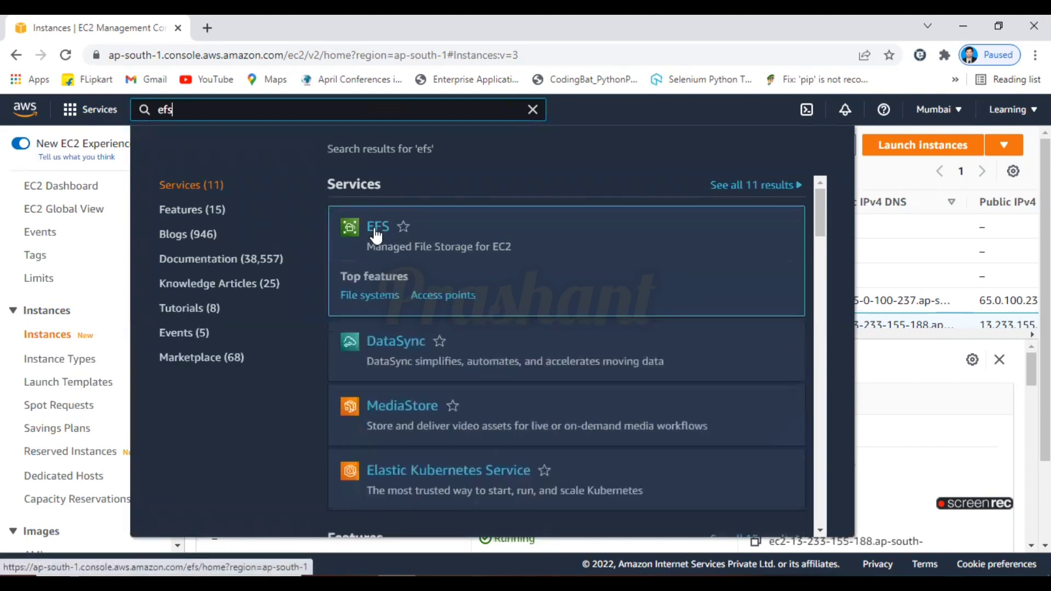
left_click(376, 235)
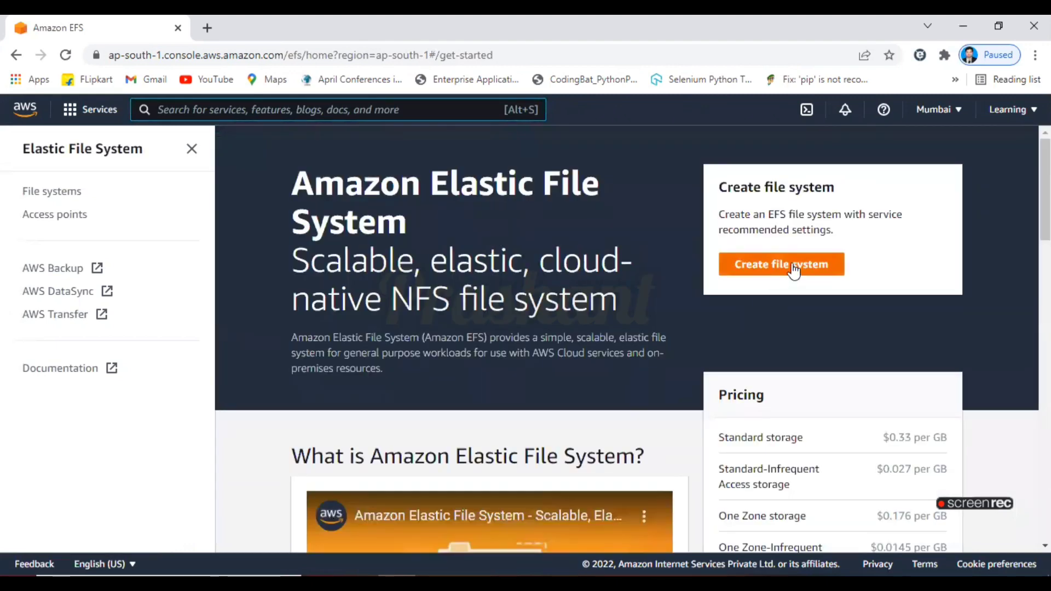
Create a regional file system named EFS1 in the default VPC
left_click(794, 266)
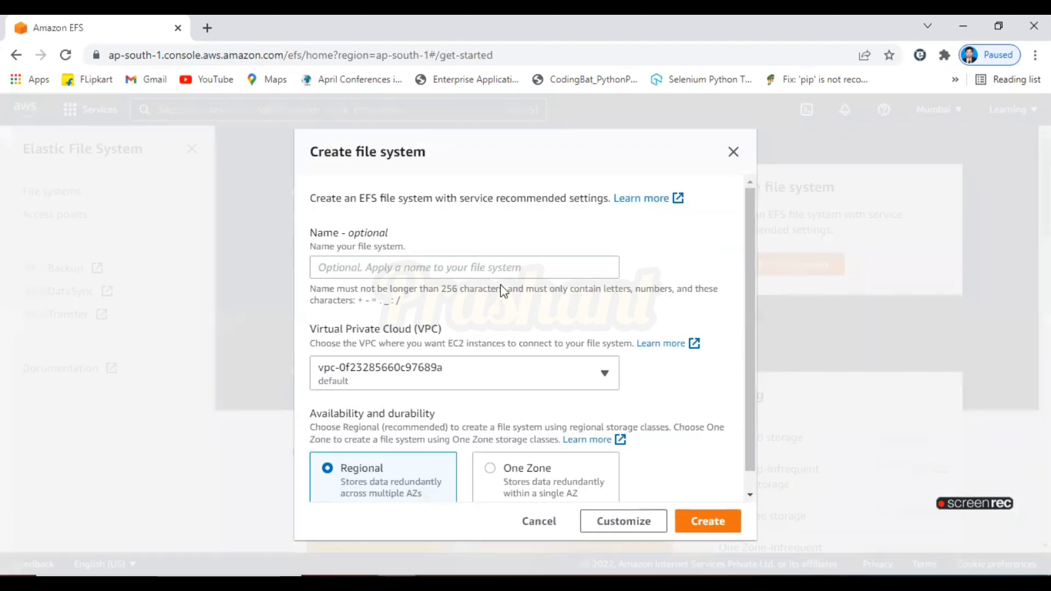
left_click(449, 270)
type("EFS1")
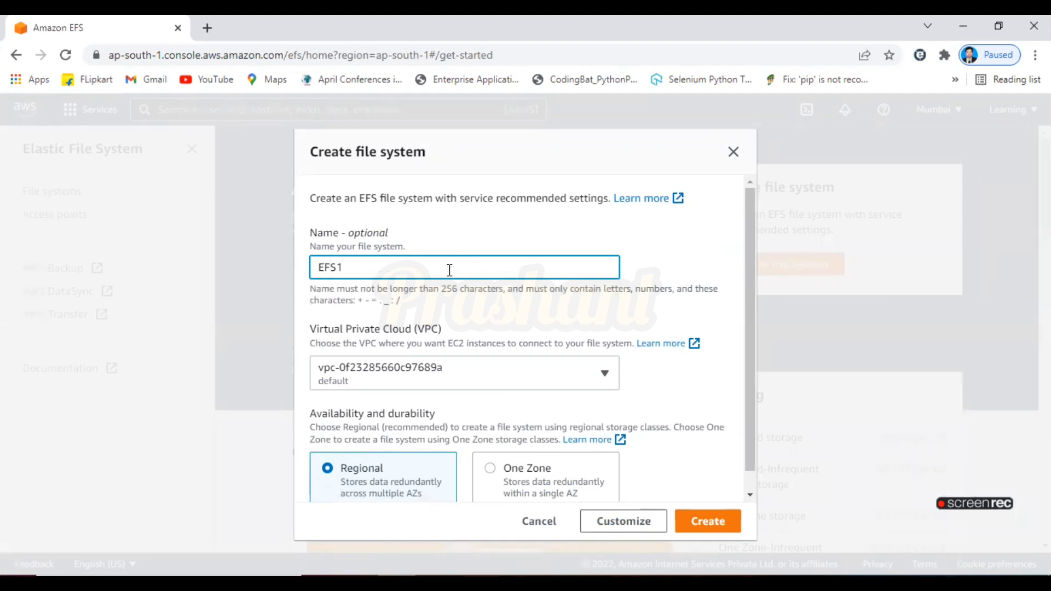
left_click_drag(747, 314, 757, 389)
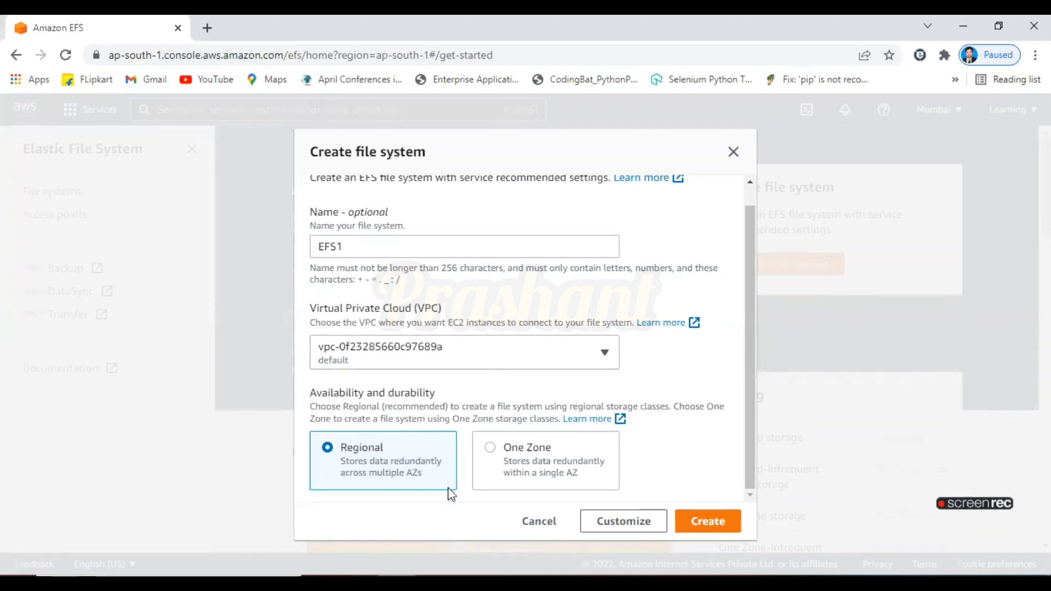
left_click(723, 523)
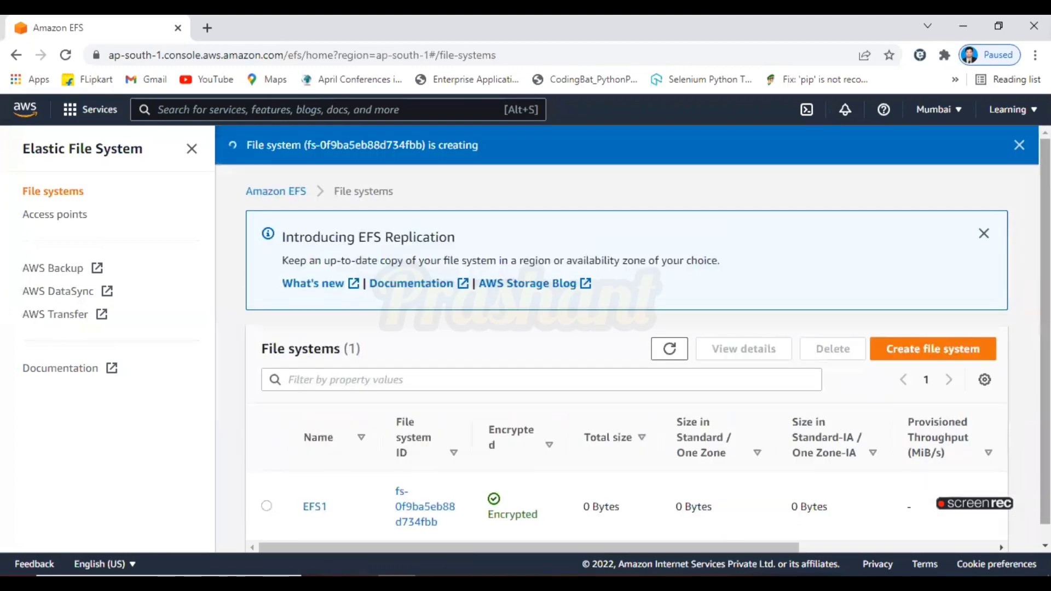
Open the EFS1 file system's details page
scroll(726, 527, "down", 1)
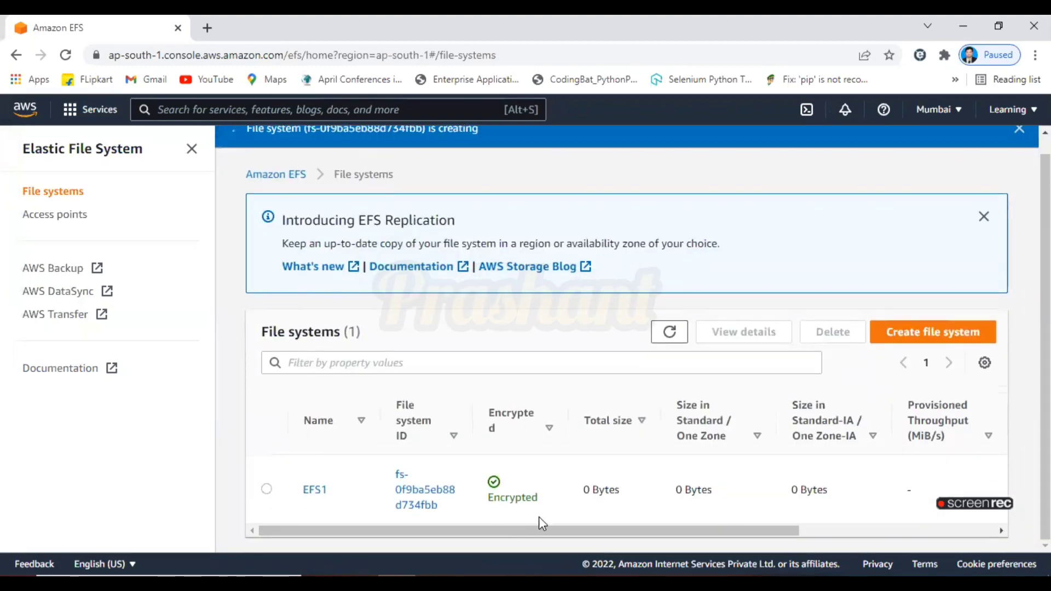
left_click_drag(542, 539, 638, 541)
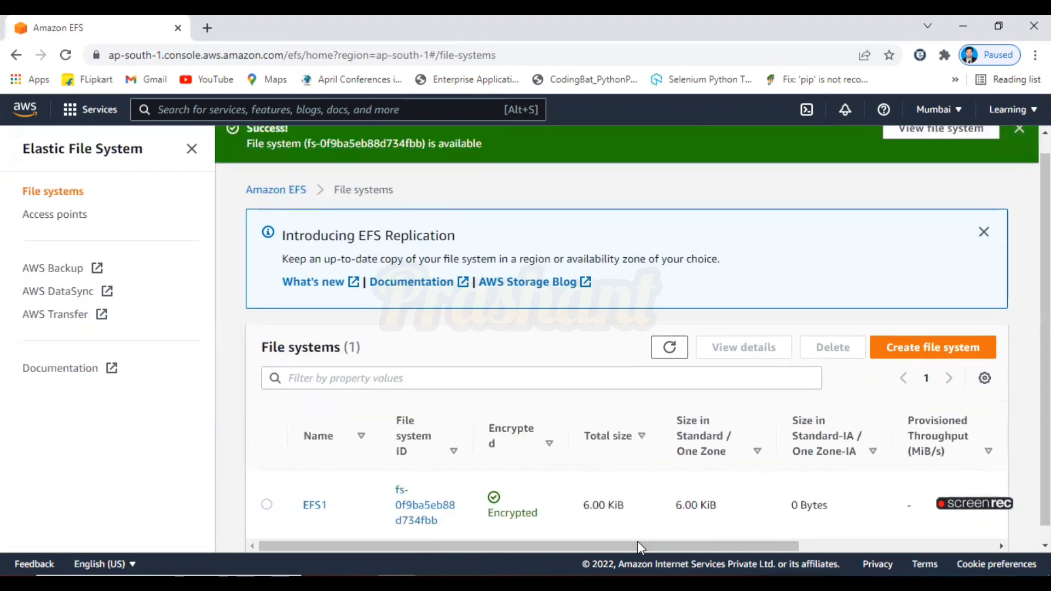
scroll(638, 546, "down", 1)
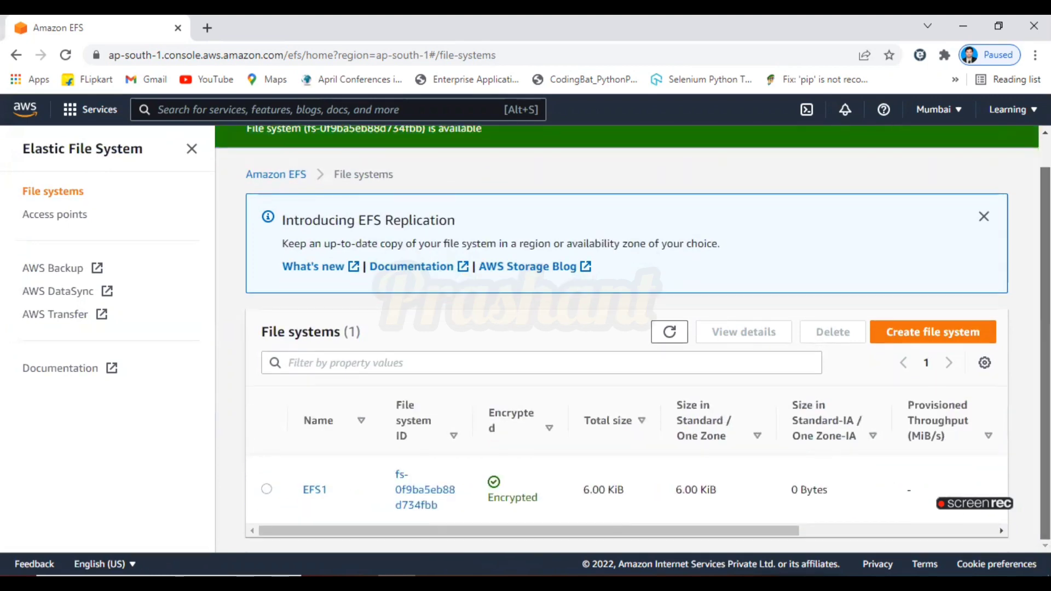
left_click(310, 490)
left_click_drag(1045, 263, 1046, 263)
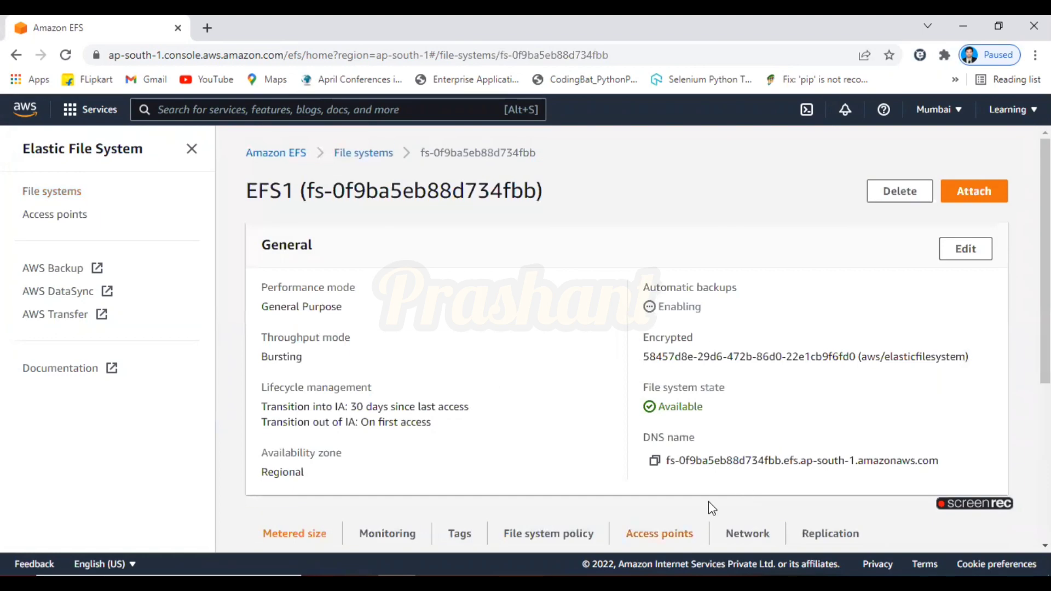
Check the EFS notes for the next task and return to the file system page
left_click(548, 584)
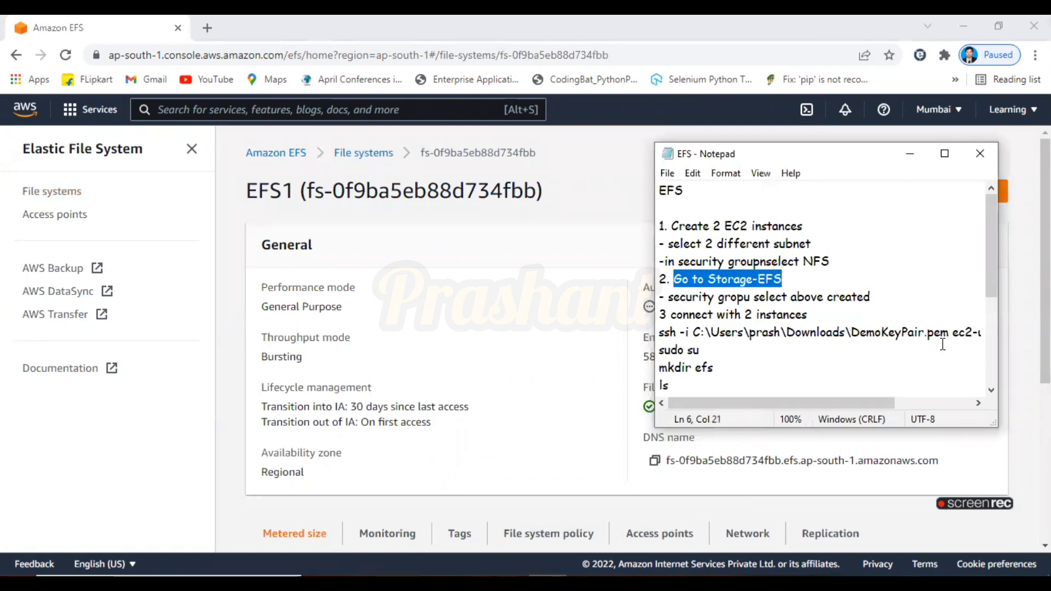
left_click(558, 357)
mouse_move(1046, 328)
left_mouse_down()
mouse_move(1046, 484)
mouse_move(1045, 328)
left_mouse_up()
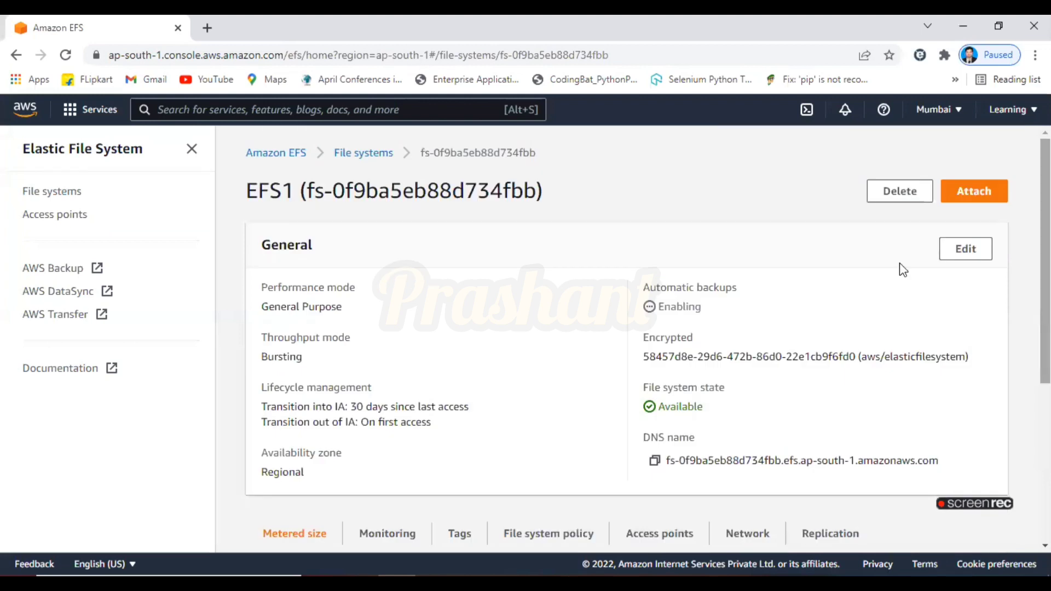
left_click(965, 254)
scroll(1045, 329, "down", 1)
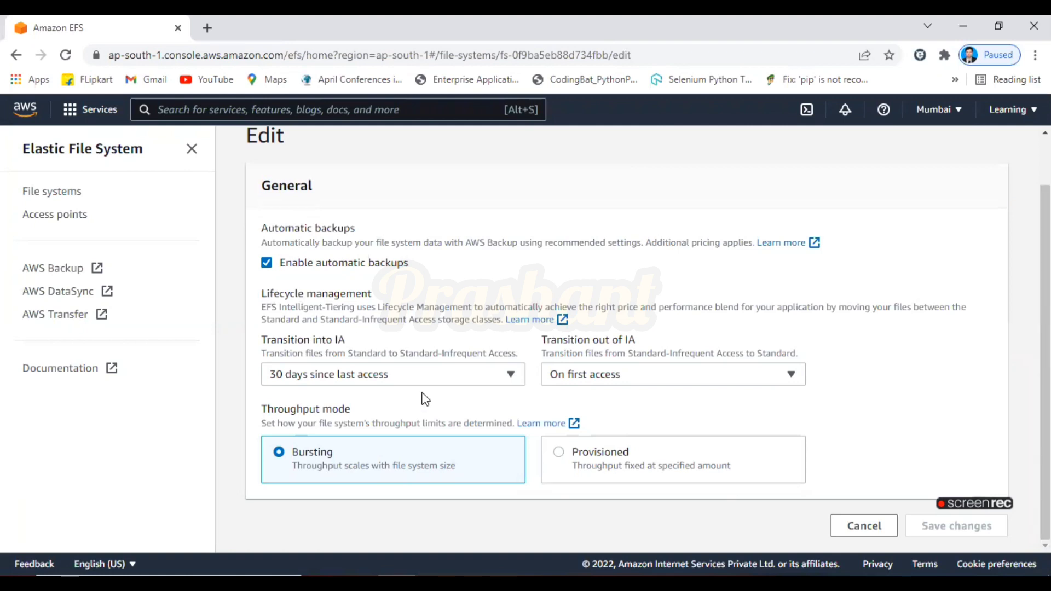
left_click(872, 525)
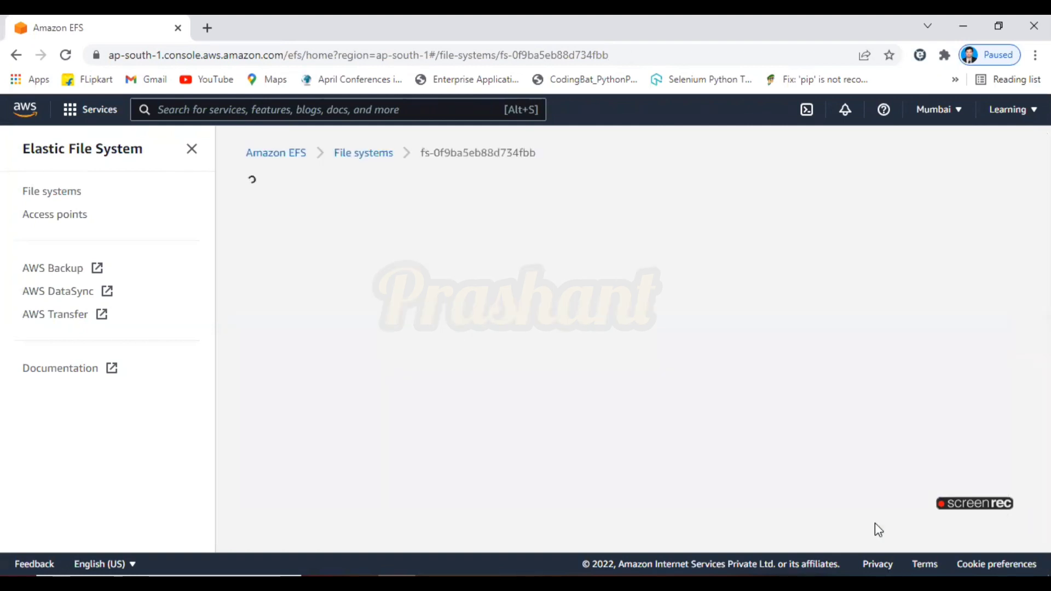
Start a customized file system creation named MyEFS in the default VPC
left_click(278, 154)
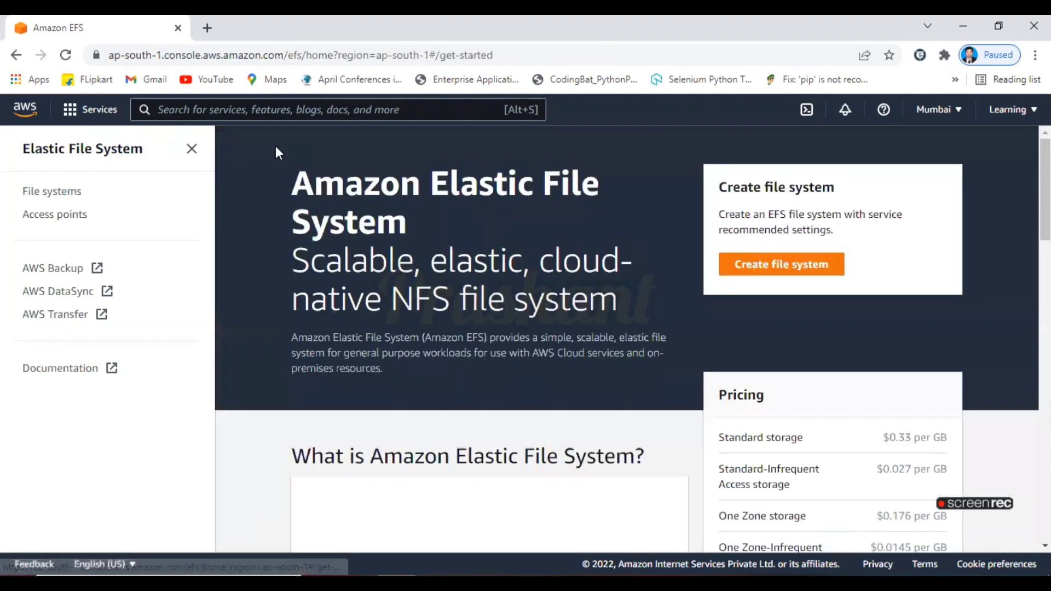
left_click(822, 278)
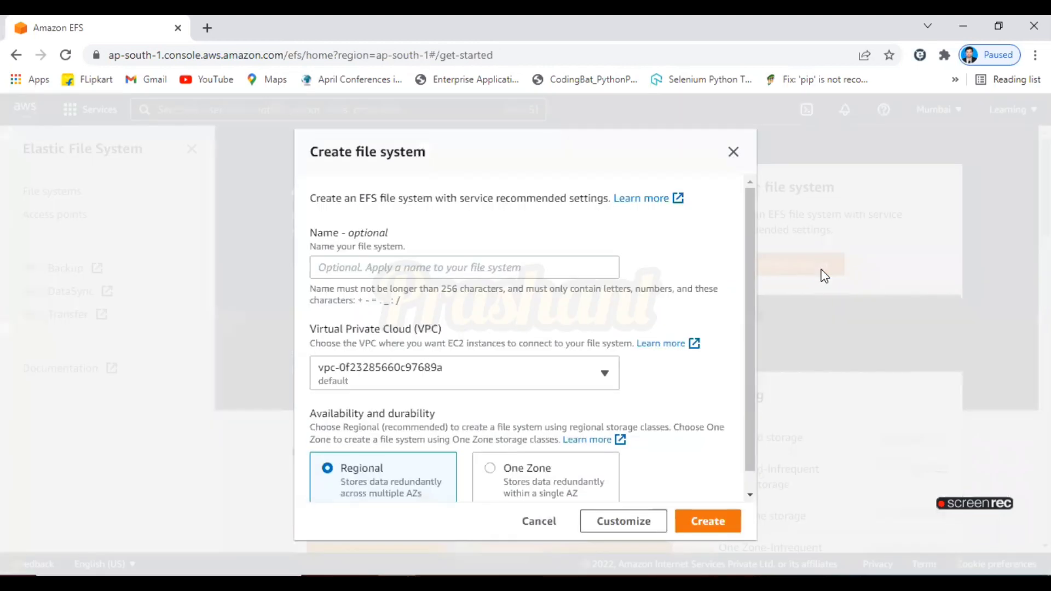
left_click_drag(751, 347, 752, 457)
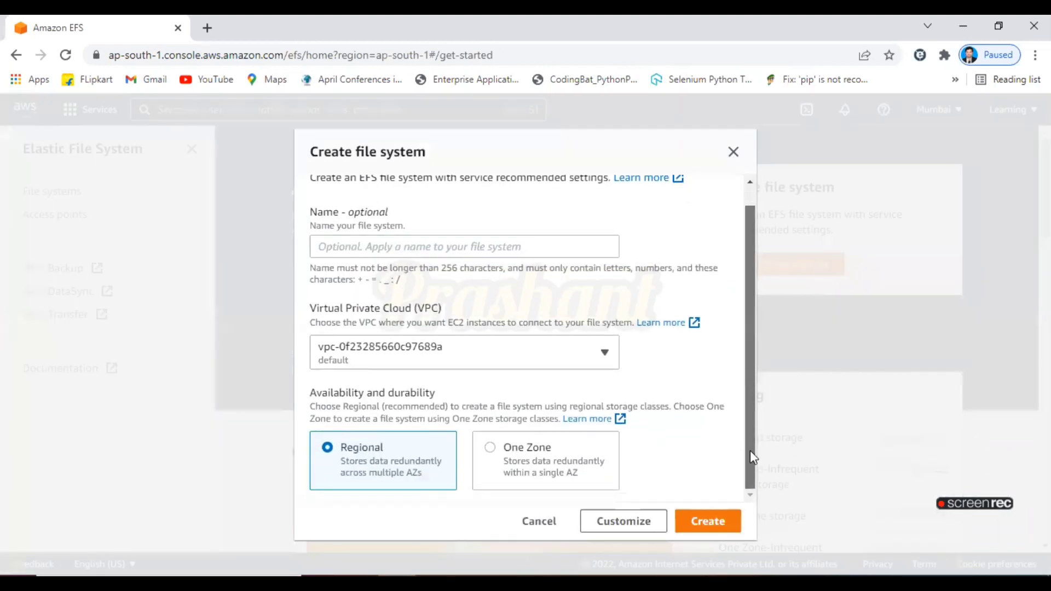
left_click(544, 246)
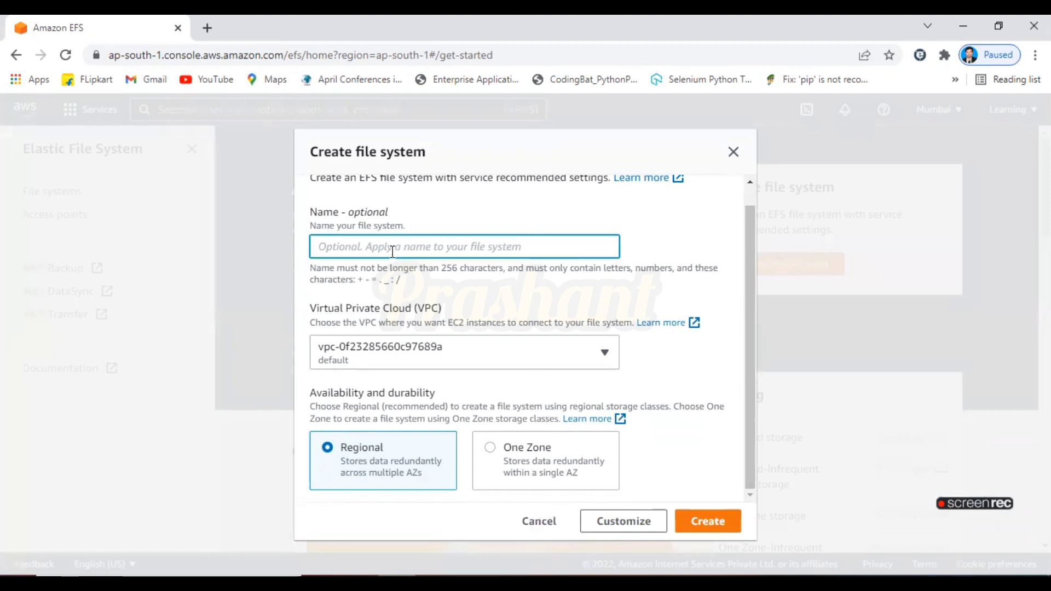
type("E")
key("BackSpace")
type("MyEFS")
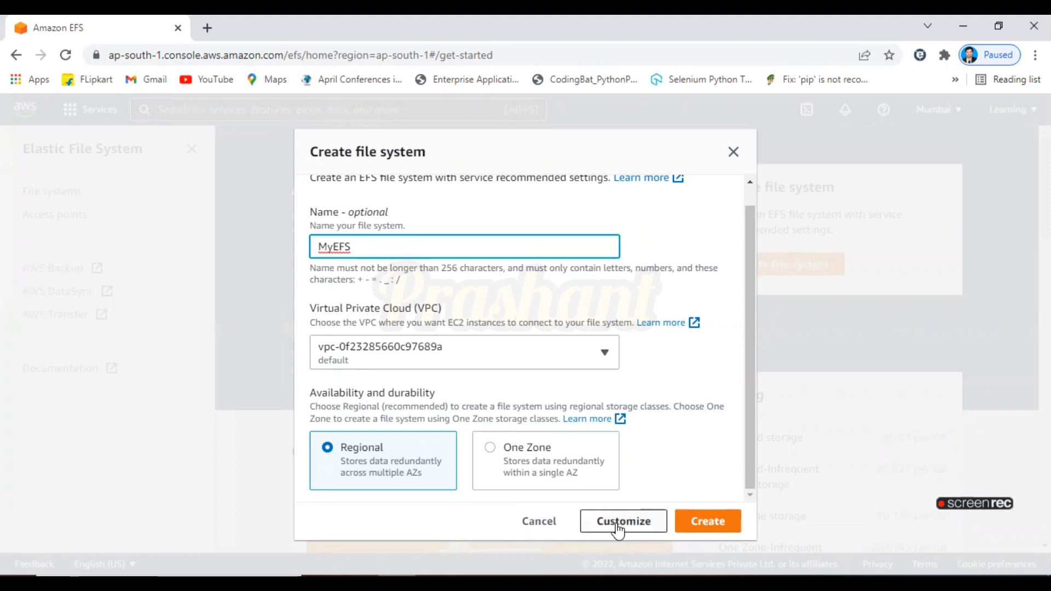
left_click(617, 526)
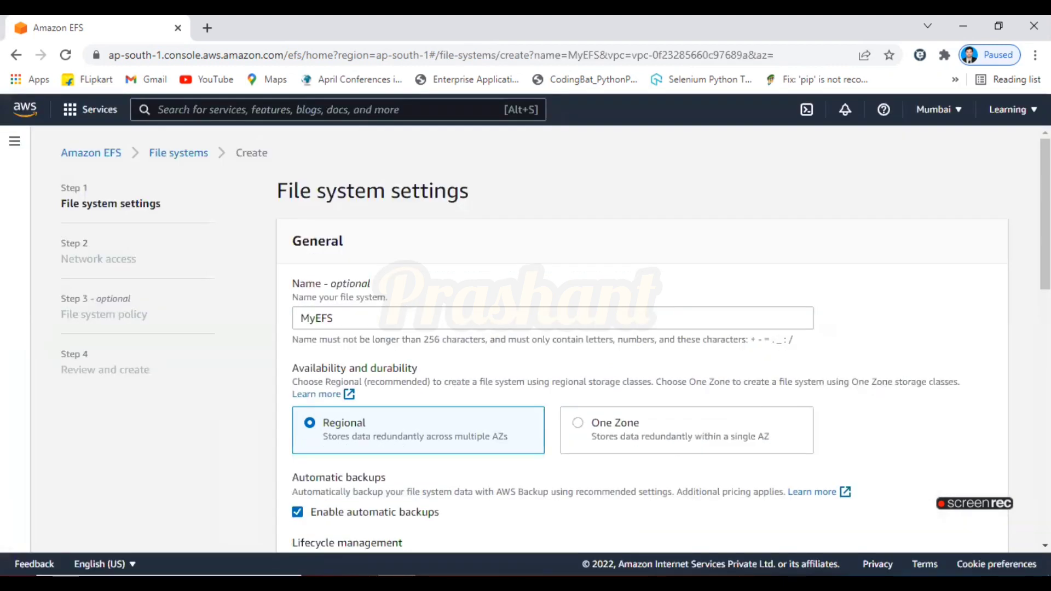
Keep the default lifecycle, performance, throughput and encryption settings and continue to network access
scroll(464, 262, "down", 4)
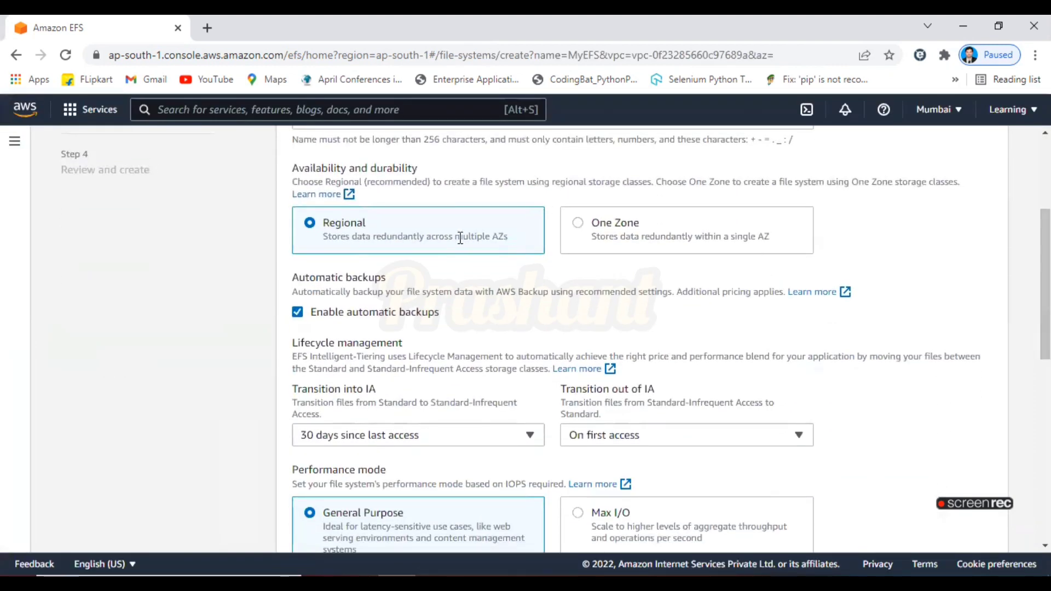
scroll(474, 314, "down", 3)
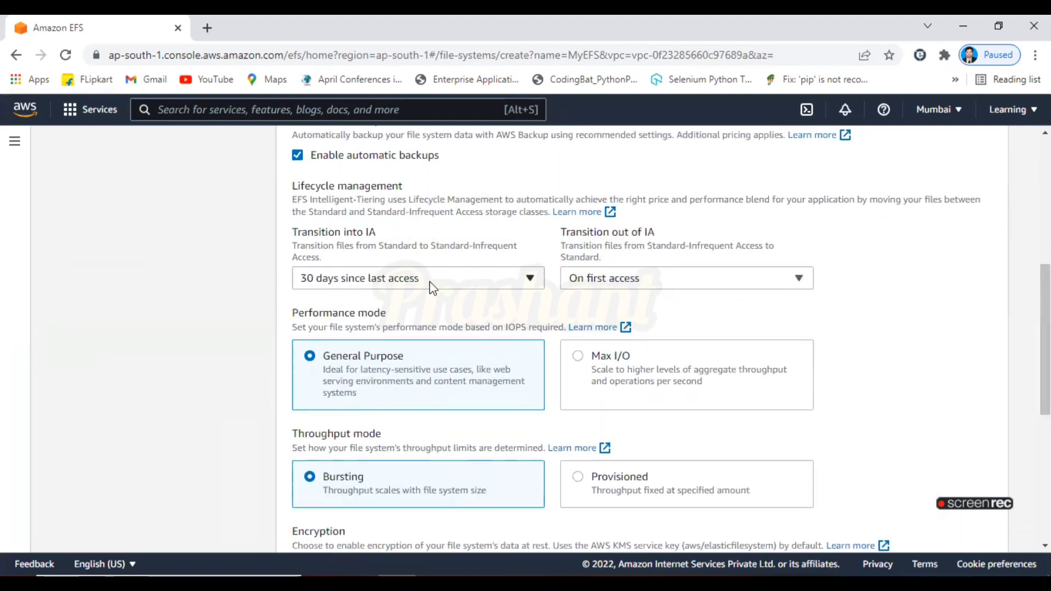
left_click(430, 282)
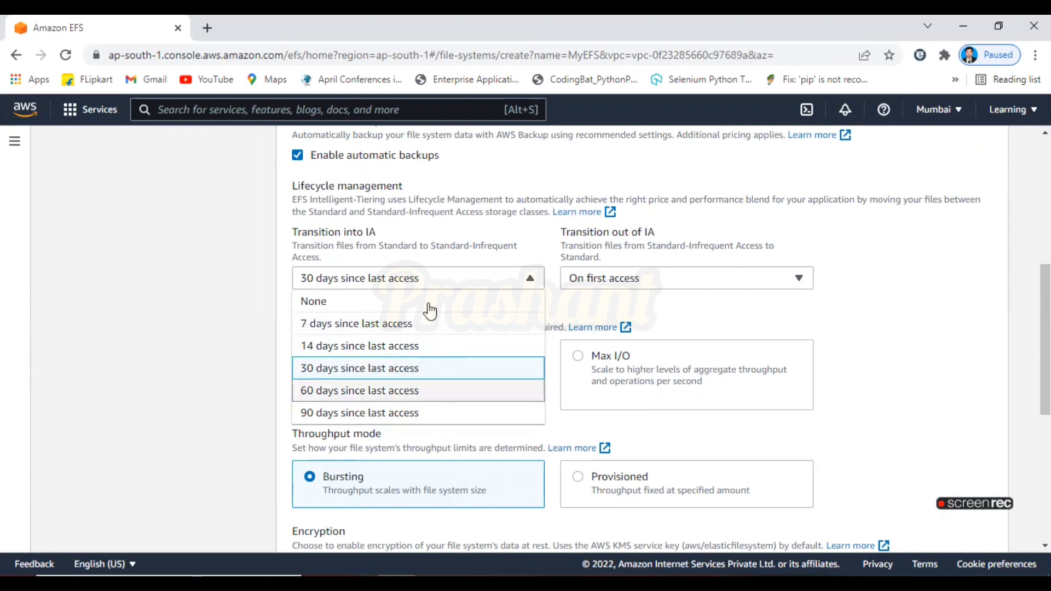
left_click(929, 342)
scroll(1027, 367, "down", 6)
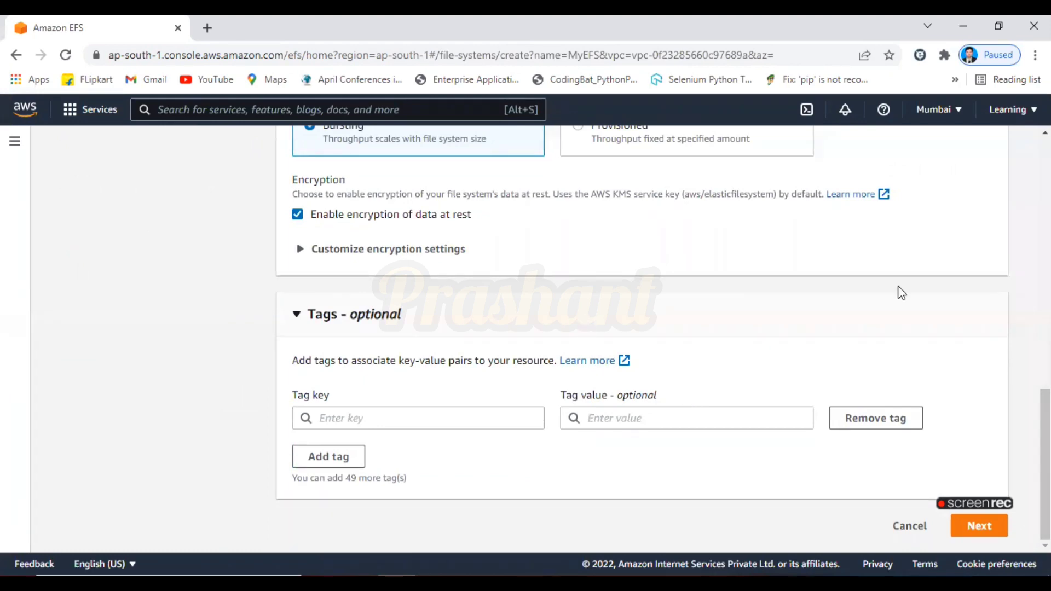
mouse_move(974, 503)
scroll(641, 351, "up", 8)
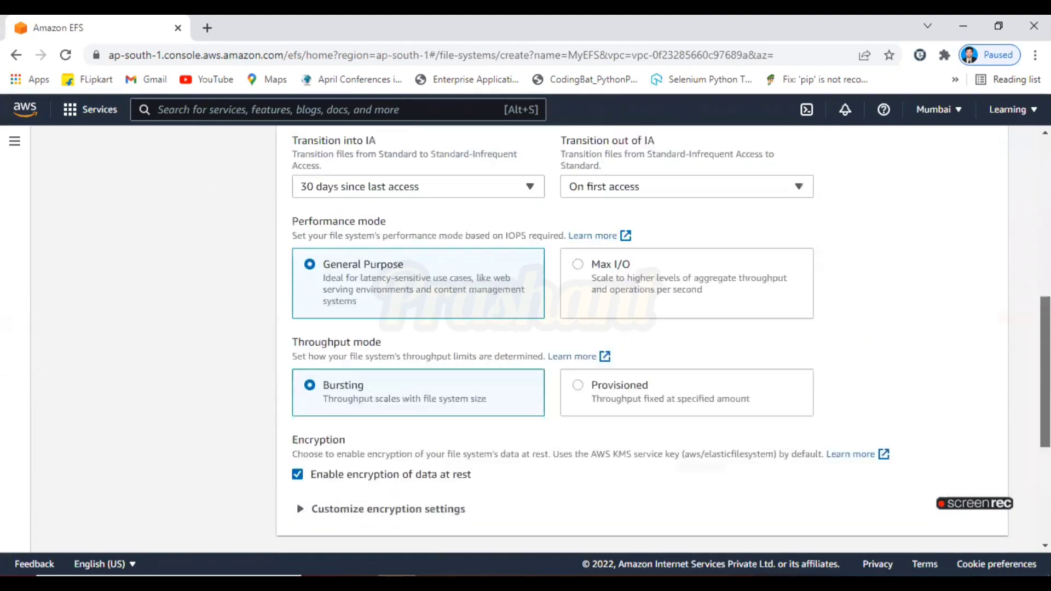
scroll(641, 350, "down", 8)
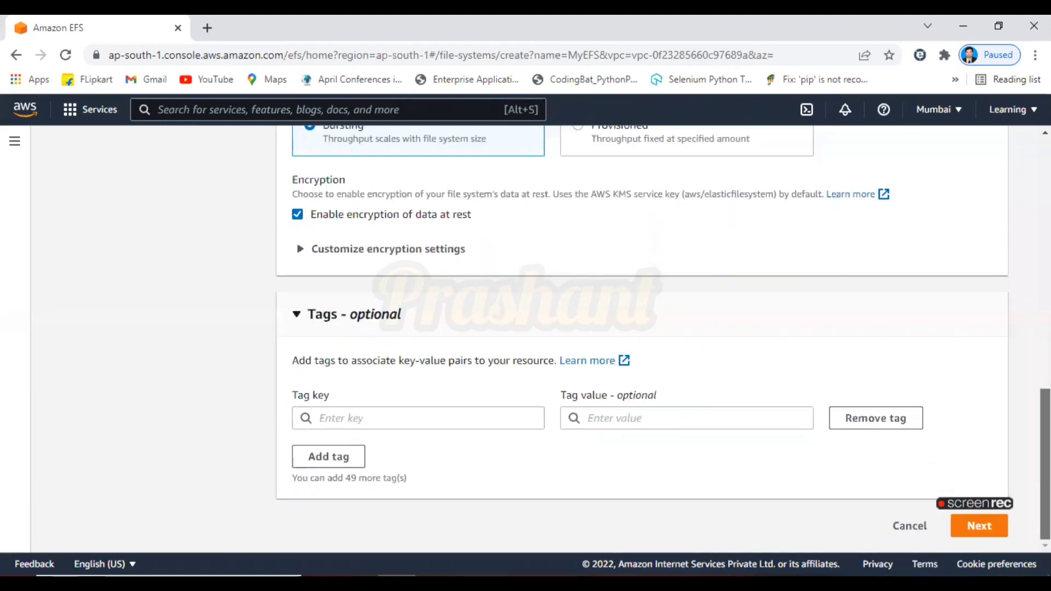
left_click(979, 526)
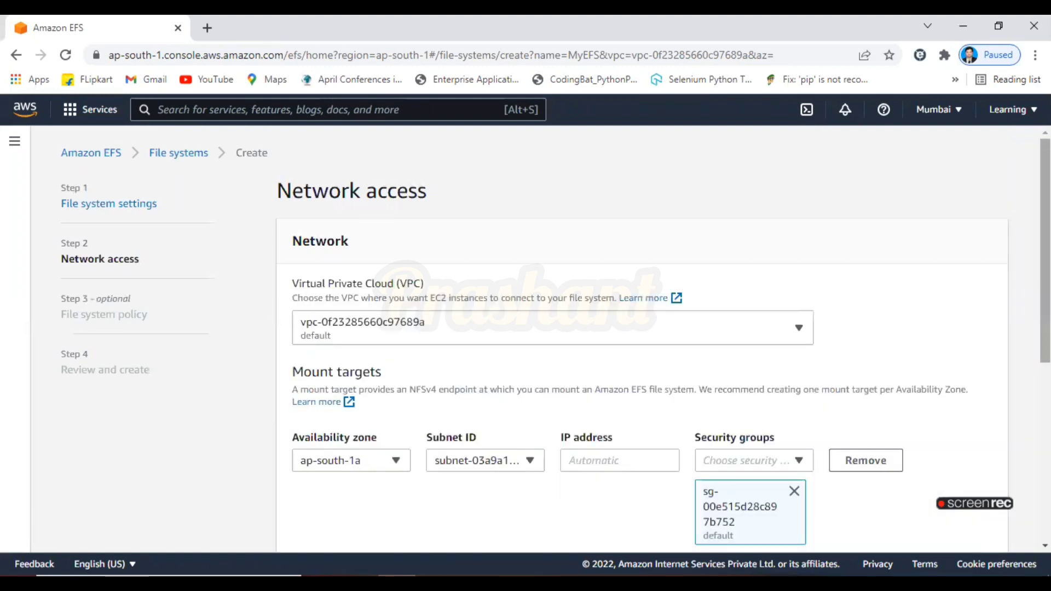
Remove the default security group from all three mount targets
scroll(420, 224, "down", 3)
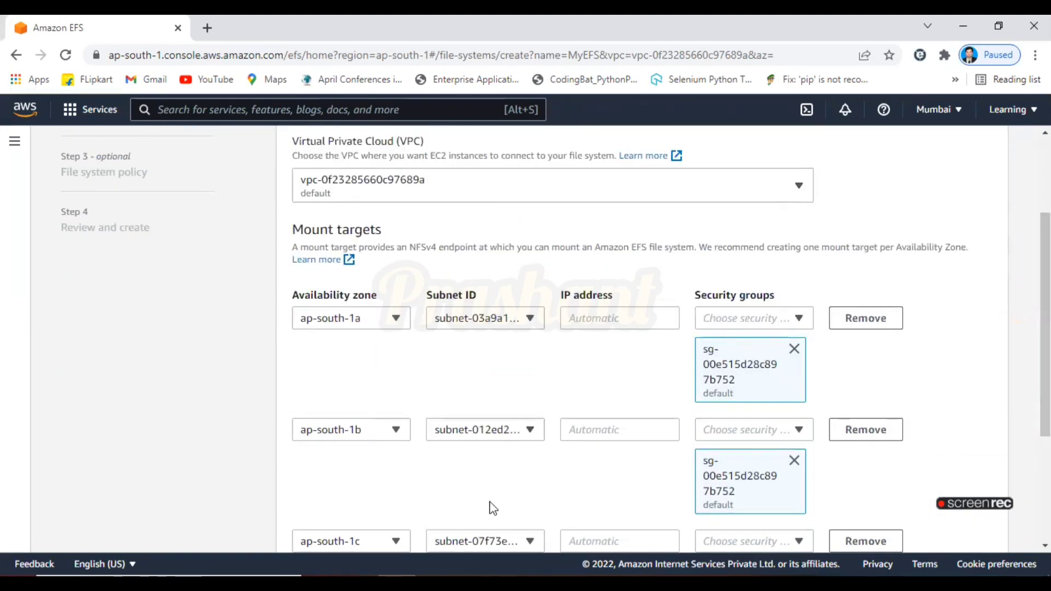
left_click(793, 350)
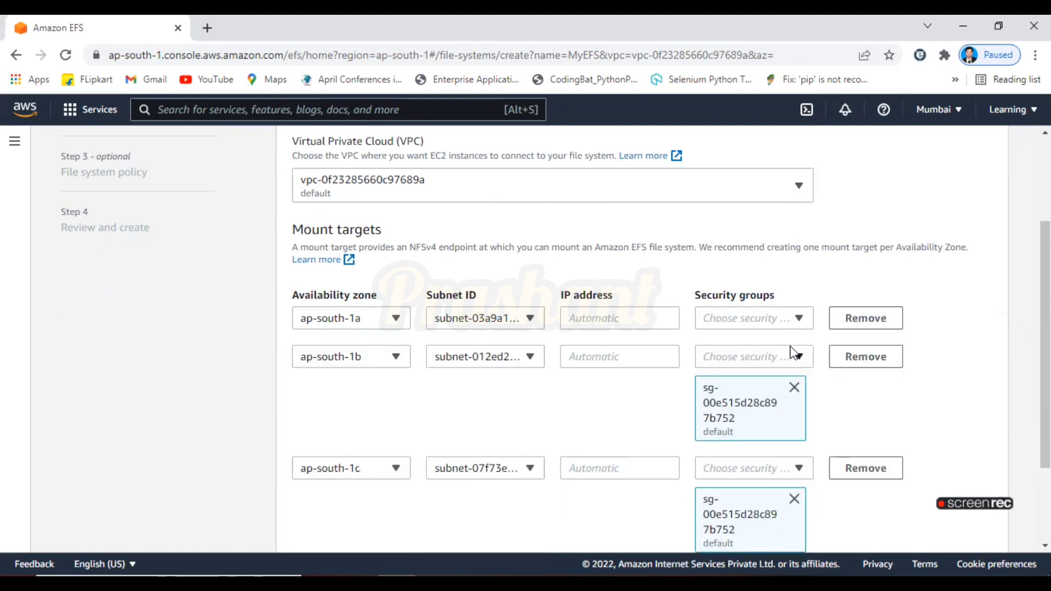
left_click(794, 386)
left_click(793, 430)
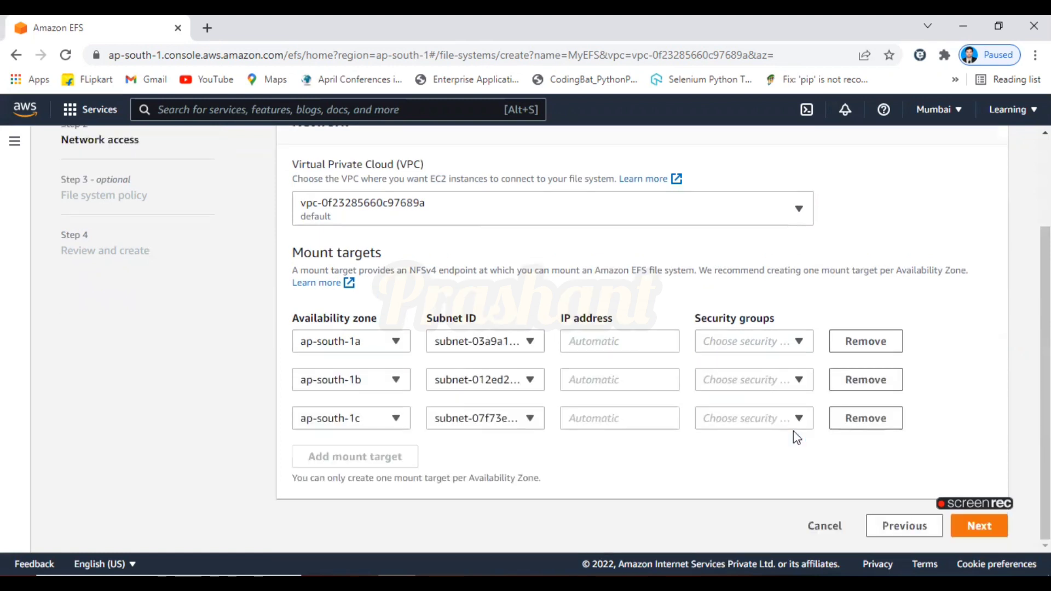
Assign the launch-wizard-1 security group to the ap-south-1a, ap-south-1b and ap-south-1c mount targets
left_click(798, 342)
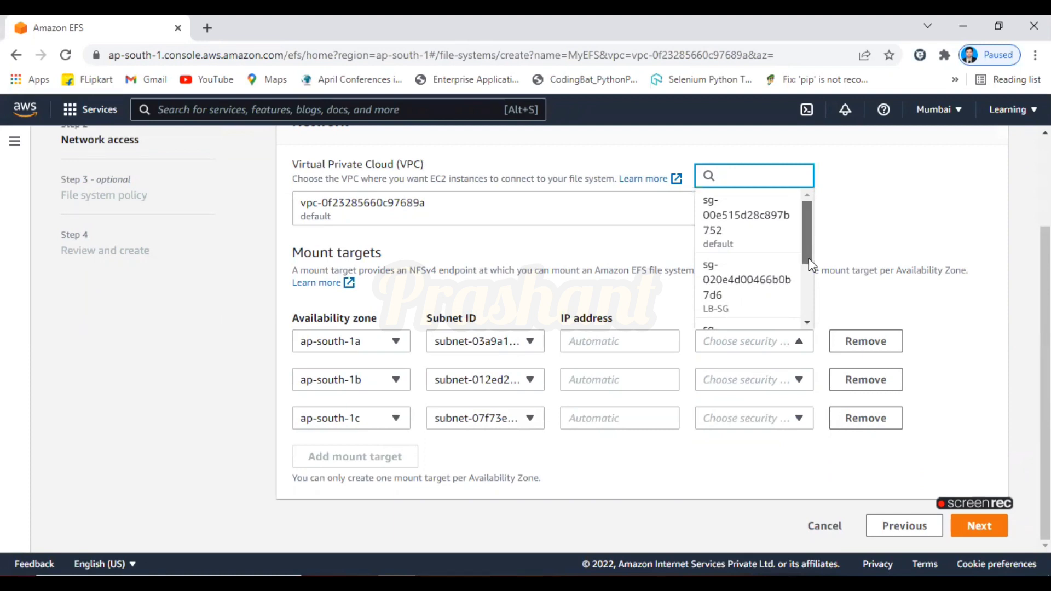
left_click_drag(809, 251, 810, 321)
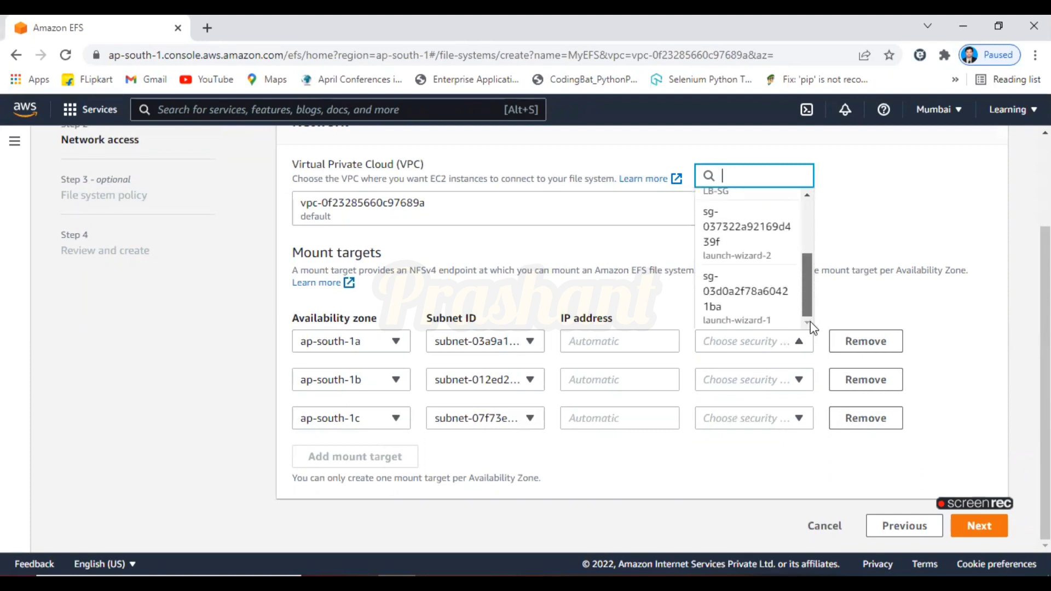
left_click(765, 323)
left_click(798, 458)
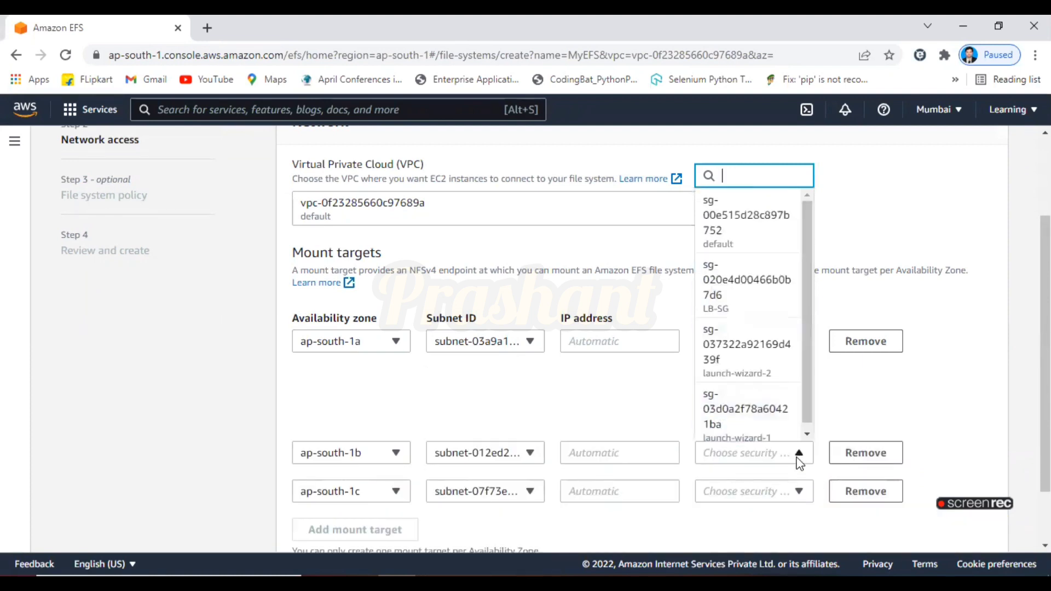
left_click(789, 423)
left_click_drag(1046, 328, 1045, 414)
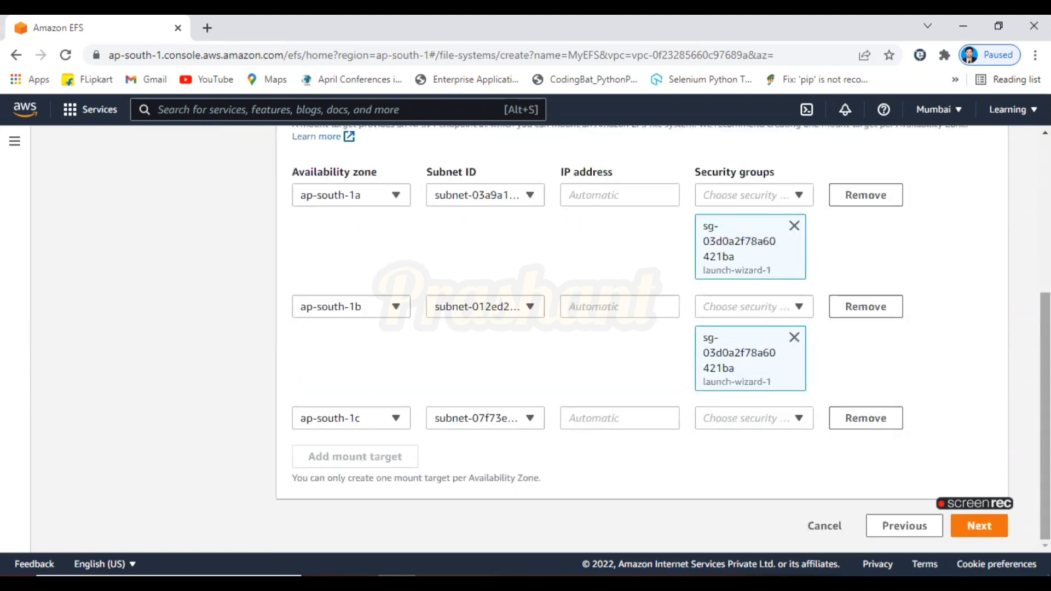
left_click(784, 419)
scroll(802, 352, "down", 1)
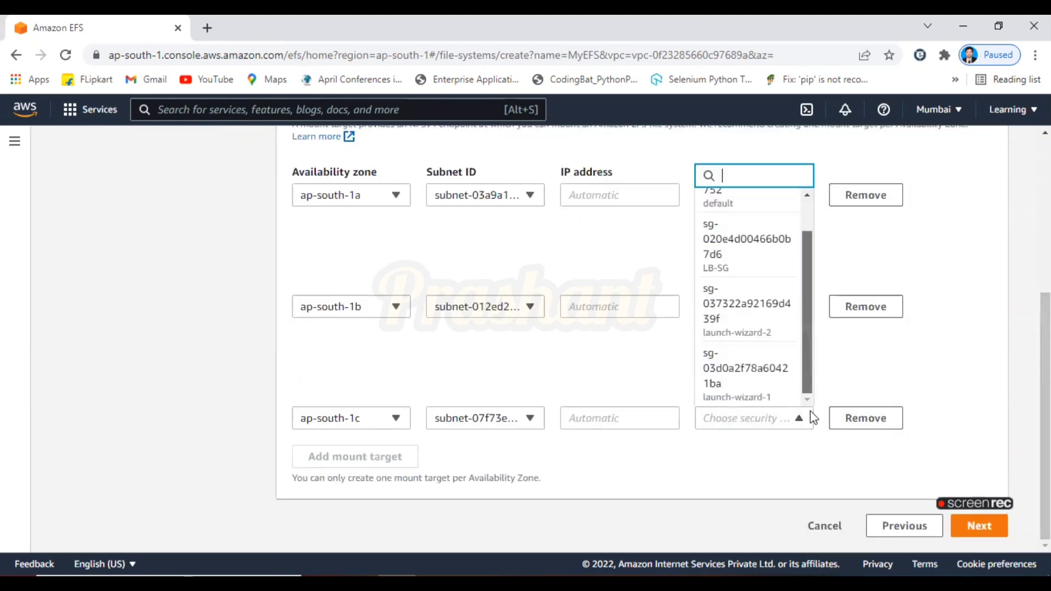
left_click(766, 405)
left_click(891, 495)
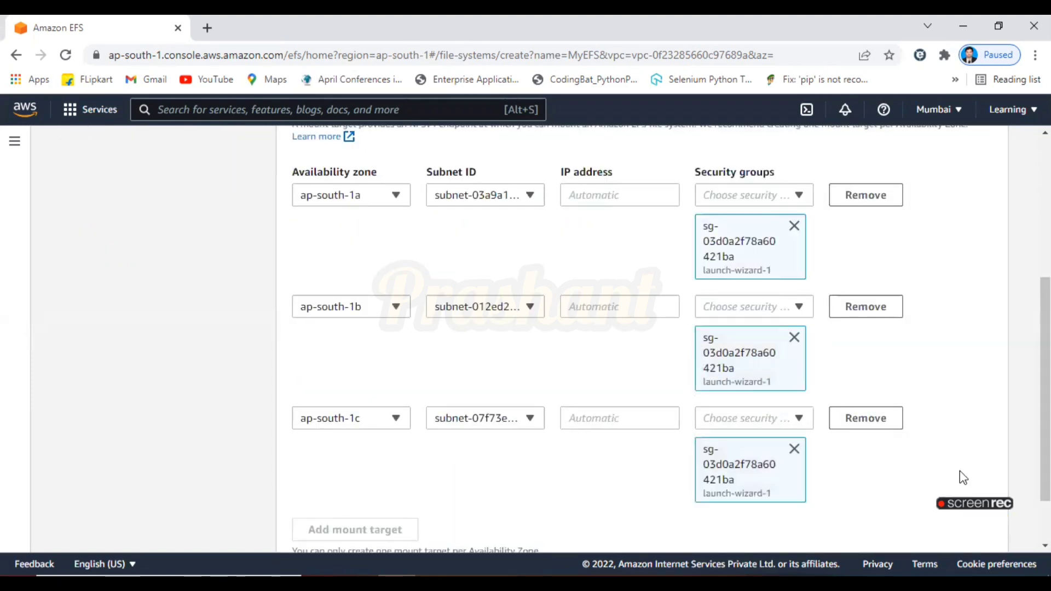
Skip the optional file system policy, review the settings and create the MyEFS file system
scroll(891, 495, "down", 2)
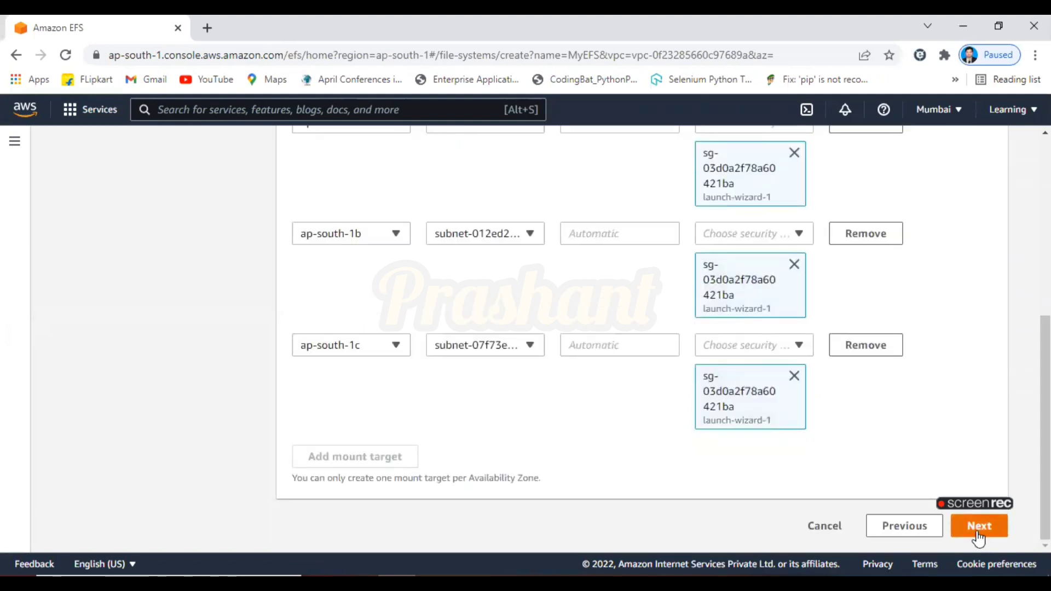
left_click(979, 527)
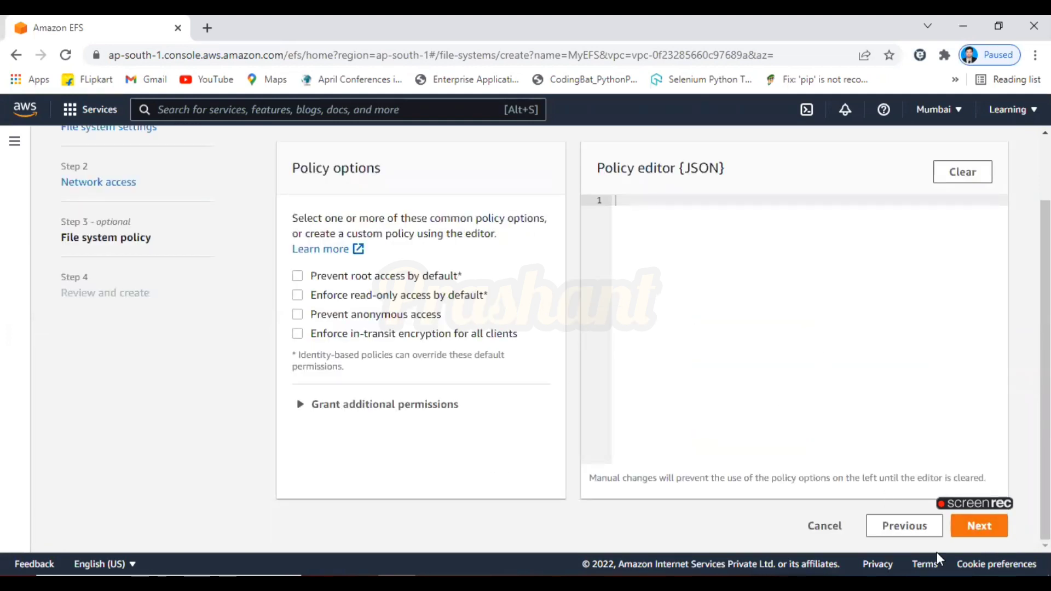
left_click(980, 527)
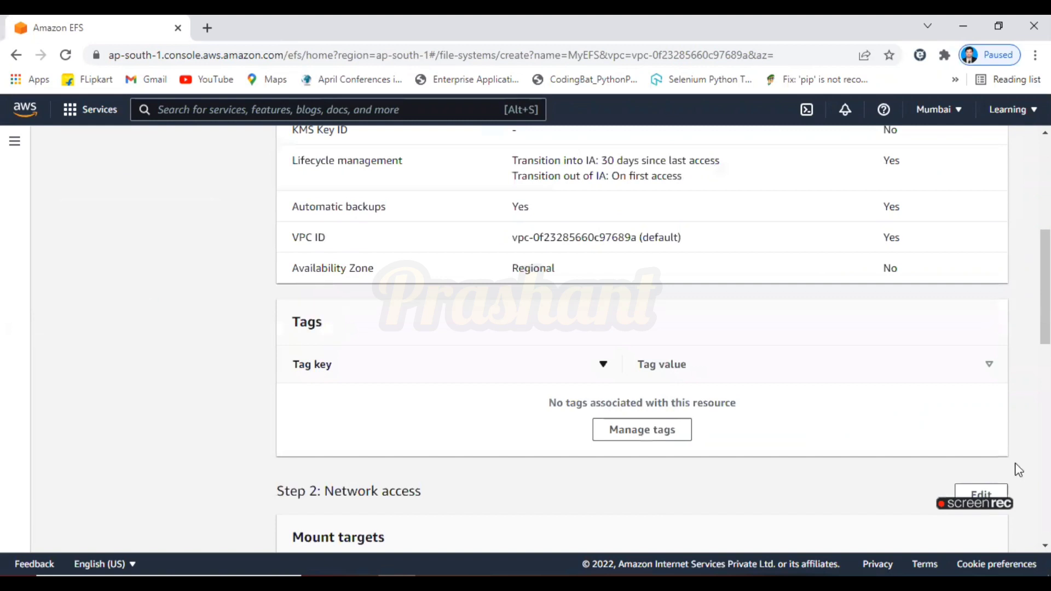
scroll(977, 530, "down", 5)
scroll(980, 534, "down", 5)
left_click(975, 527)
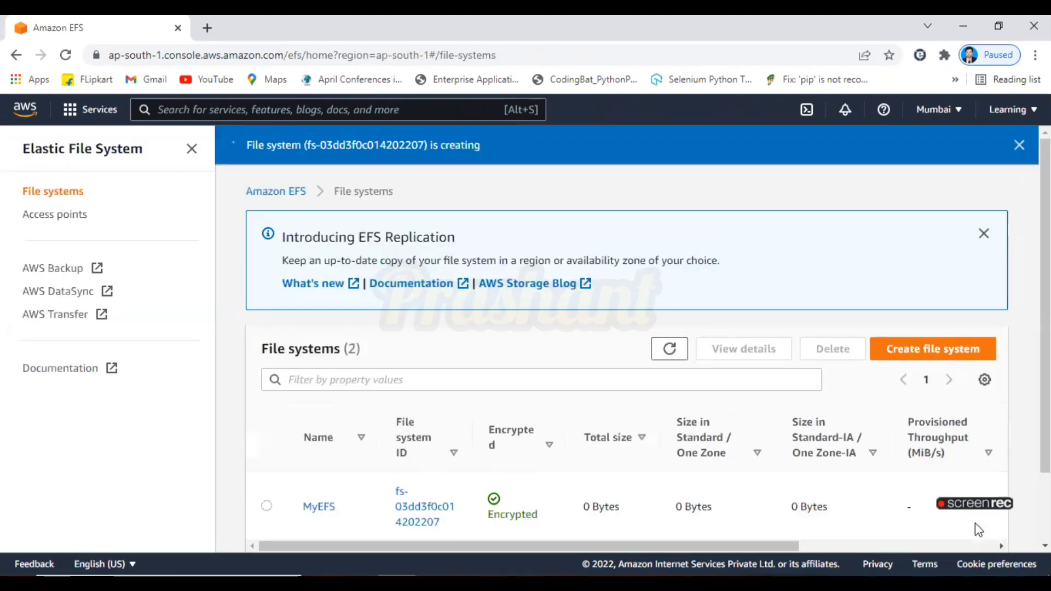
Delete the EFS1 file system, confirming with its file system ID copied from the dialog
scroll(974, 524, "down", 1)
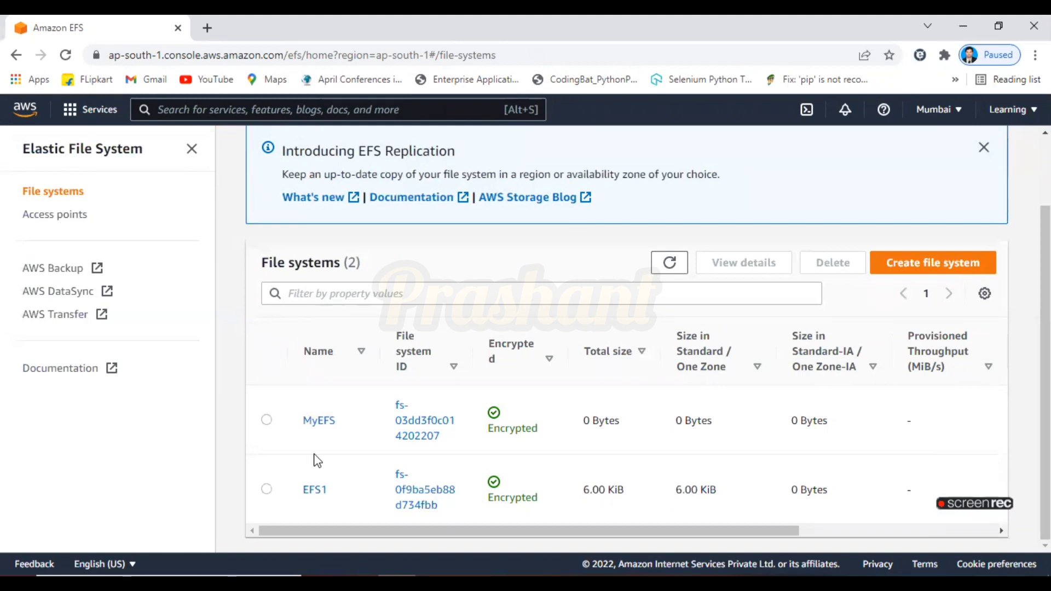
left_click(268, 489)
left_click(855, 273)
left_click(599, 390)
type("delete")
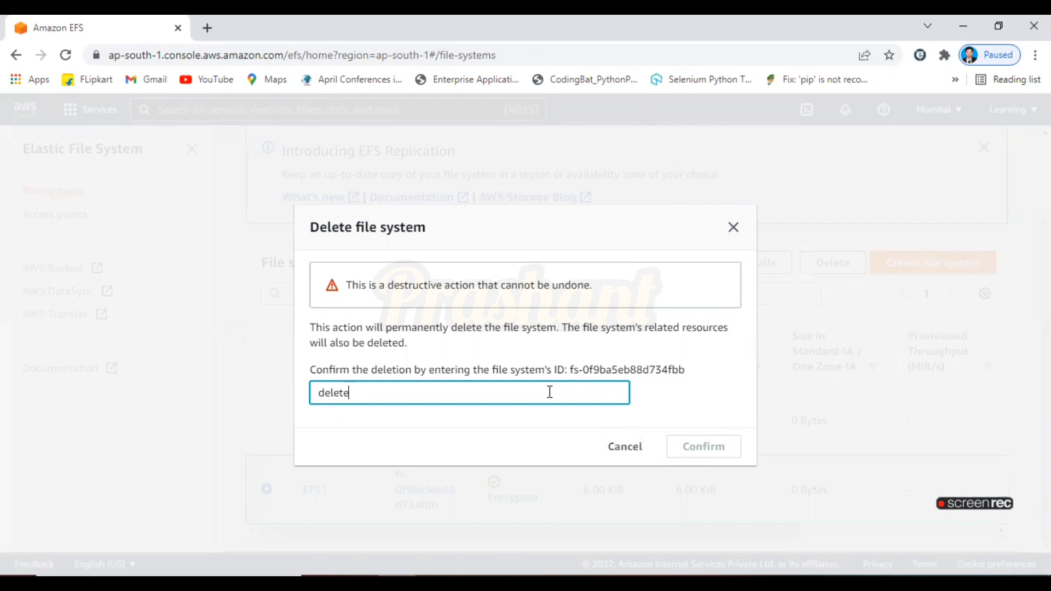
left_click_drag(570, 369, 617, 373)
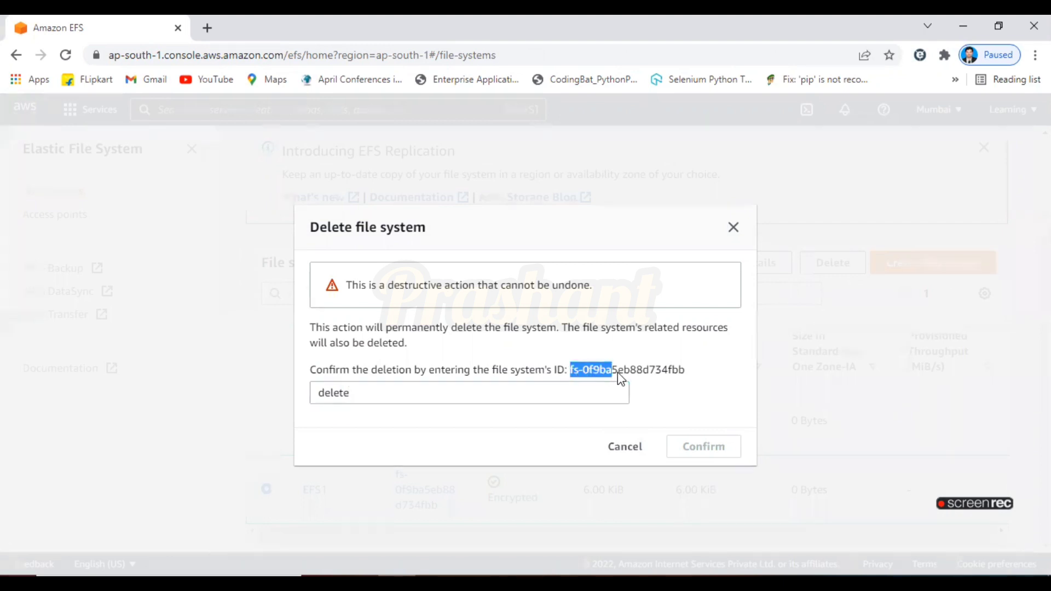
key("ctrl+c")
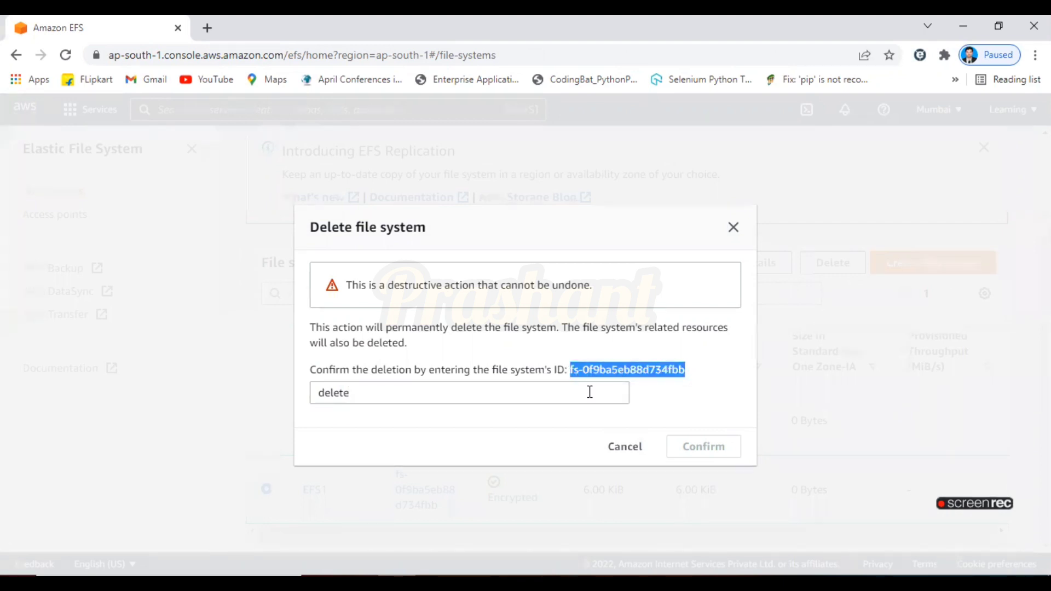
double_click(396, 400)
key("ctrl+v")
left_click(697, 446)
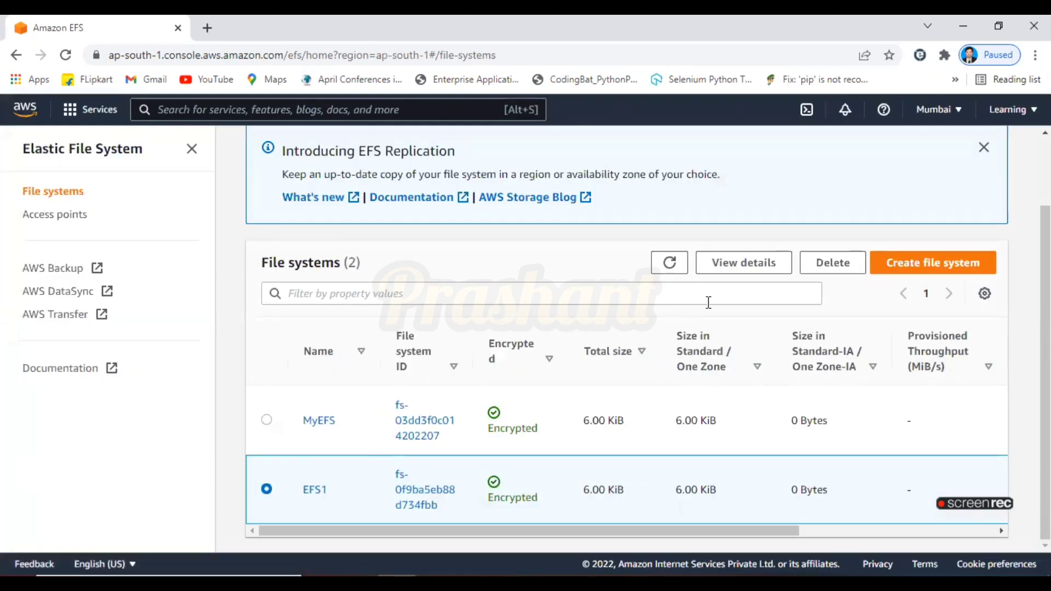
Refresh the file systems list and repeat the EFS1 deletion, confirming with its file system ID
left_click(674, 263)
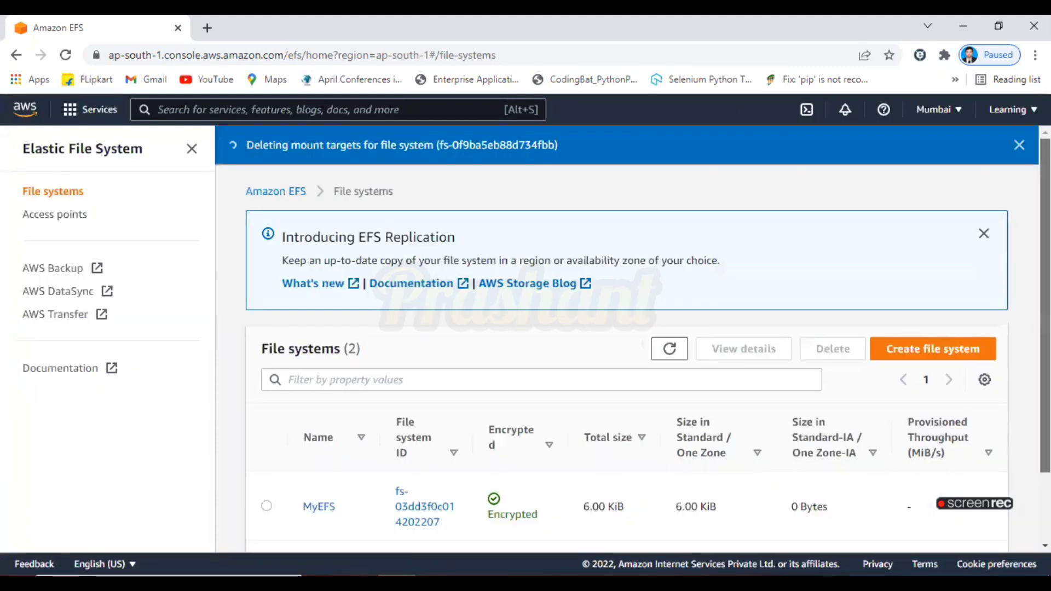
scroll(590, 507, "down", 2)
left_click_drag(659, 527, 818, 529)
left_click_drag(722, 537, 393, 520)
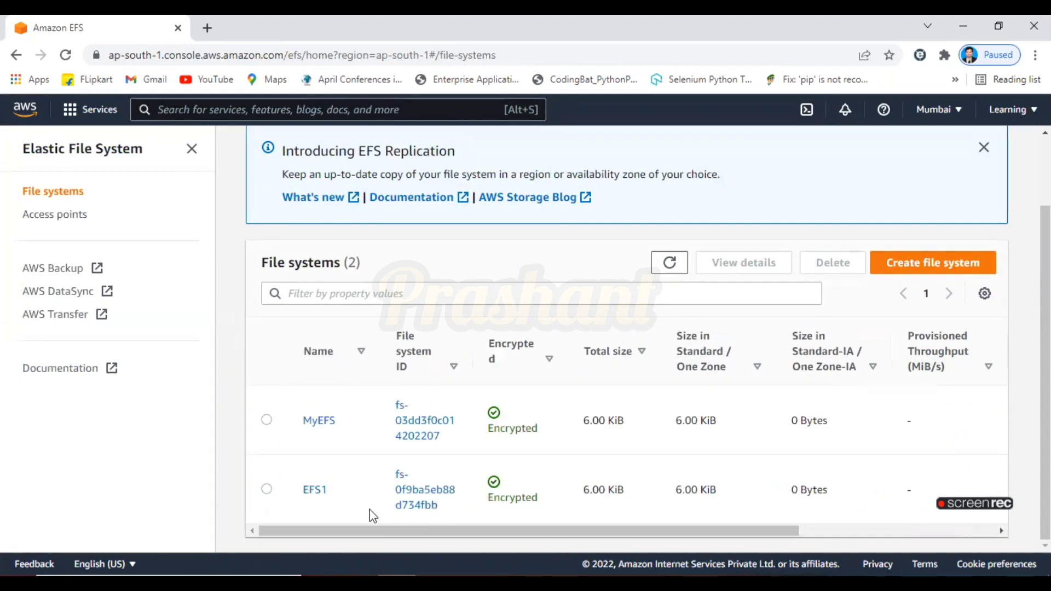
left_click(267, 489)
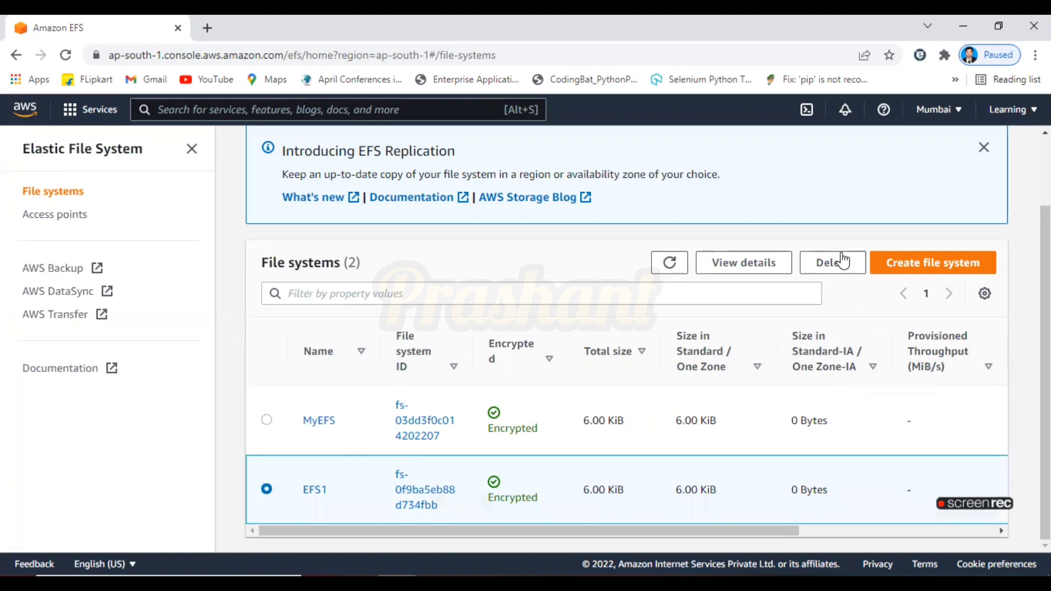
left_click(845, 273)
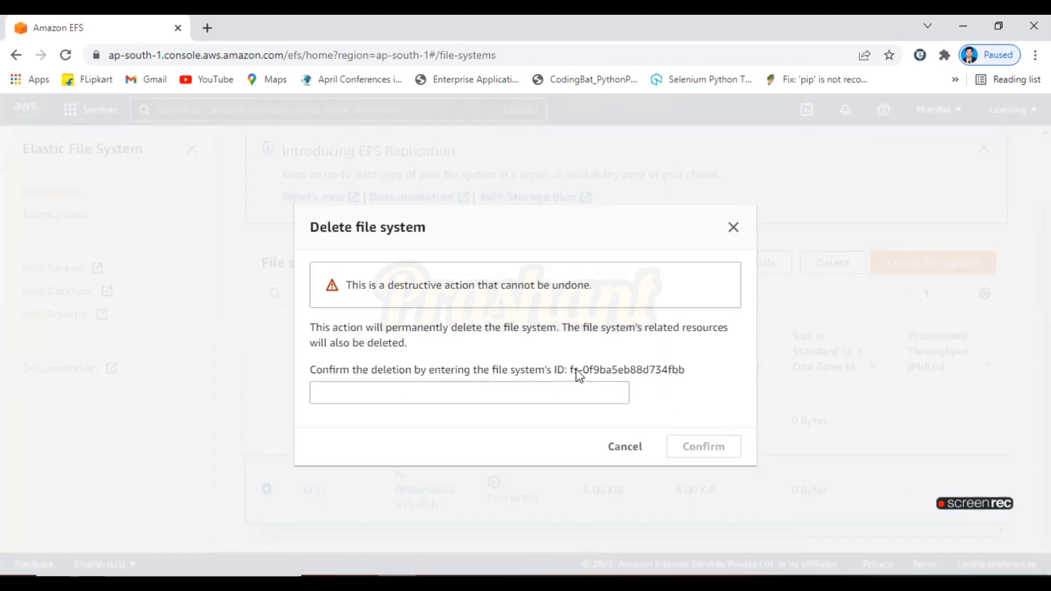
left_click_drag(571, 370, 713, 382)
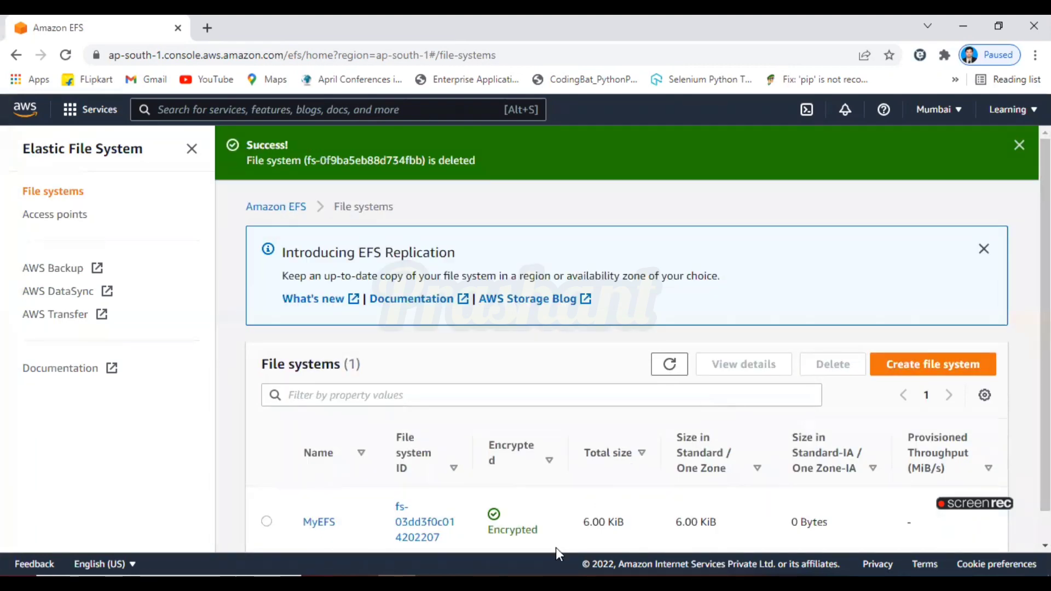
Check the EFS notes in Notepad and return to the browser
key("alt+Tab")
left_click(819, 332)
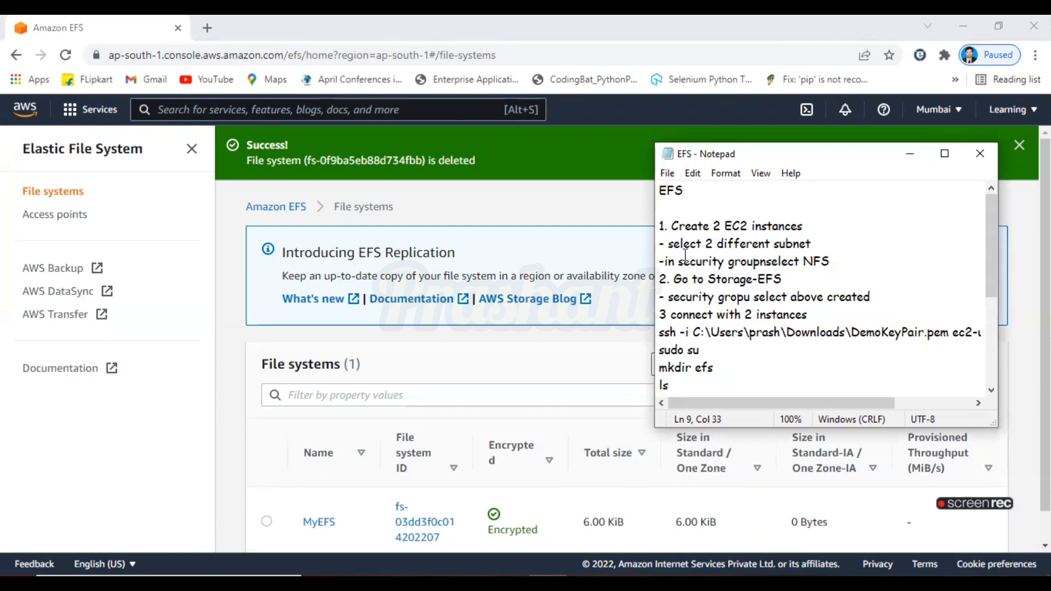
left_click(910, 155)
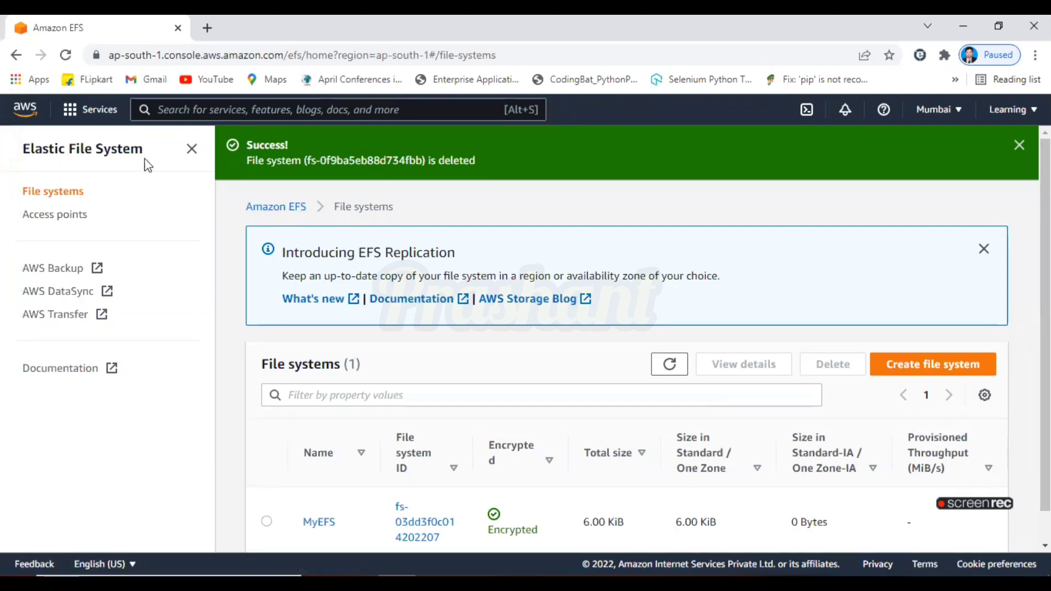
Open the EC2 console through the service search
left_click(192, 150)
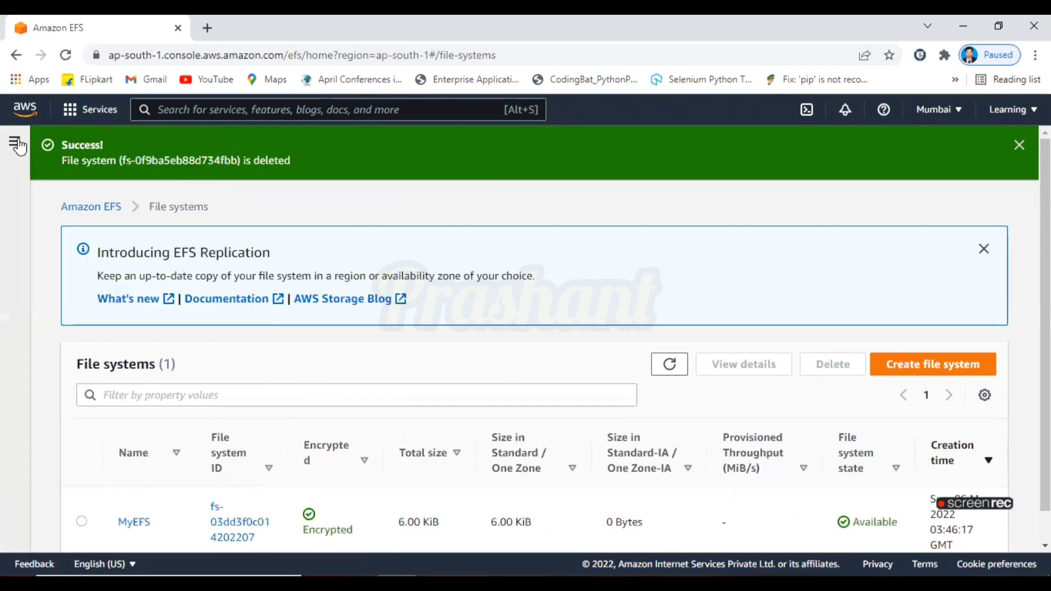
left_click(20, 147)
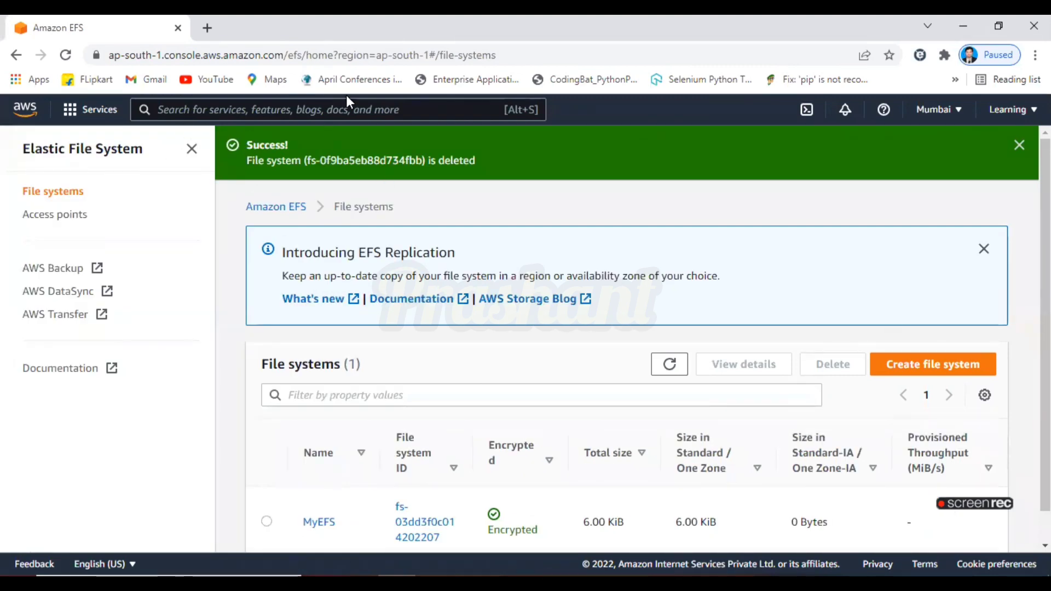
left_click(353, 110)
type("ed")
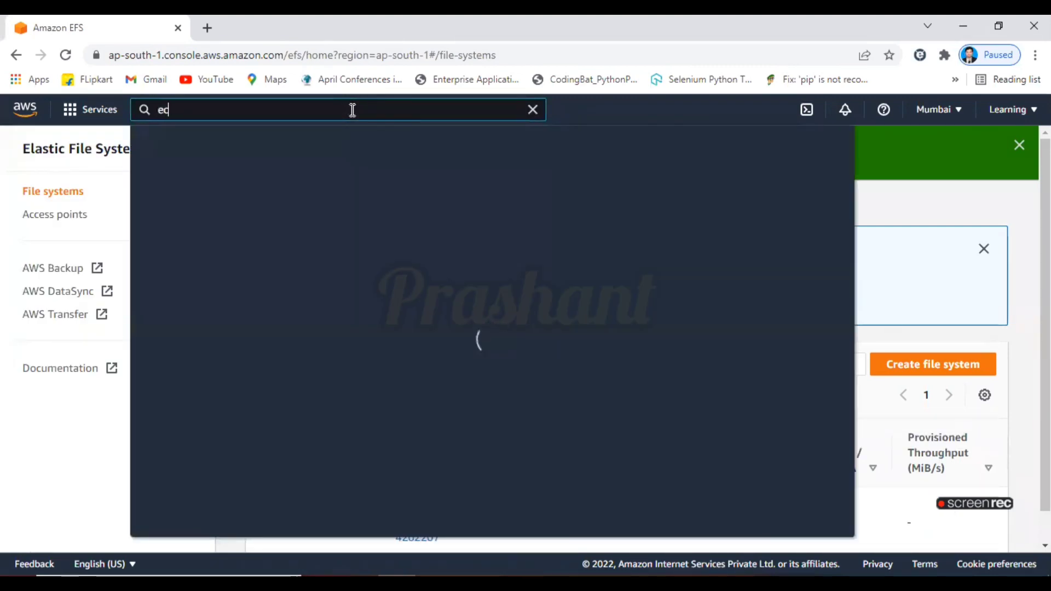
type("2")
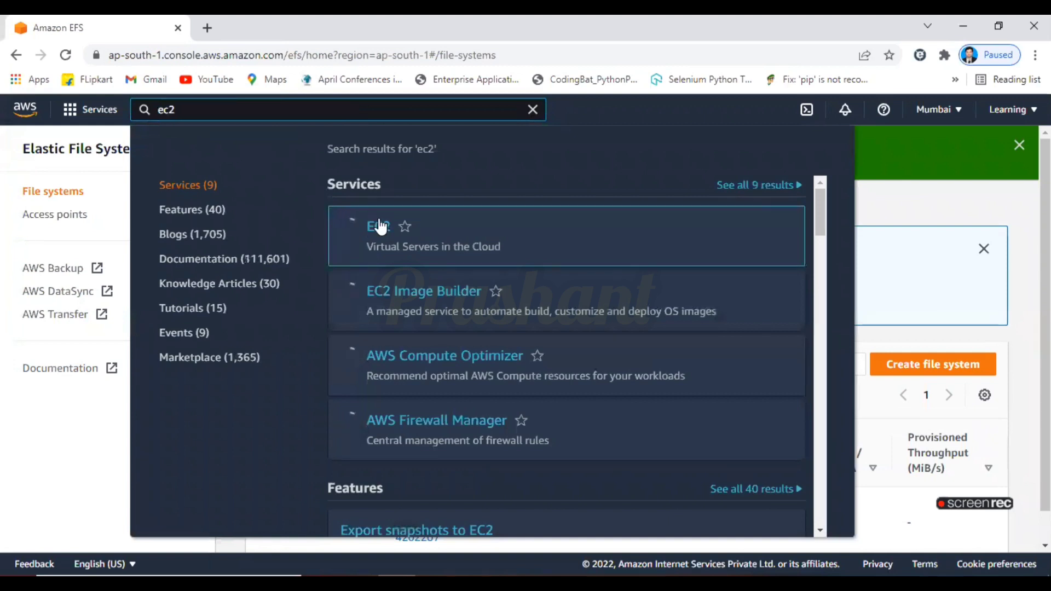
left_click(383, 236)
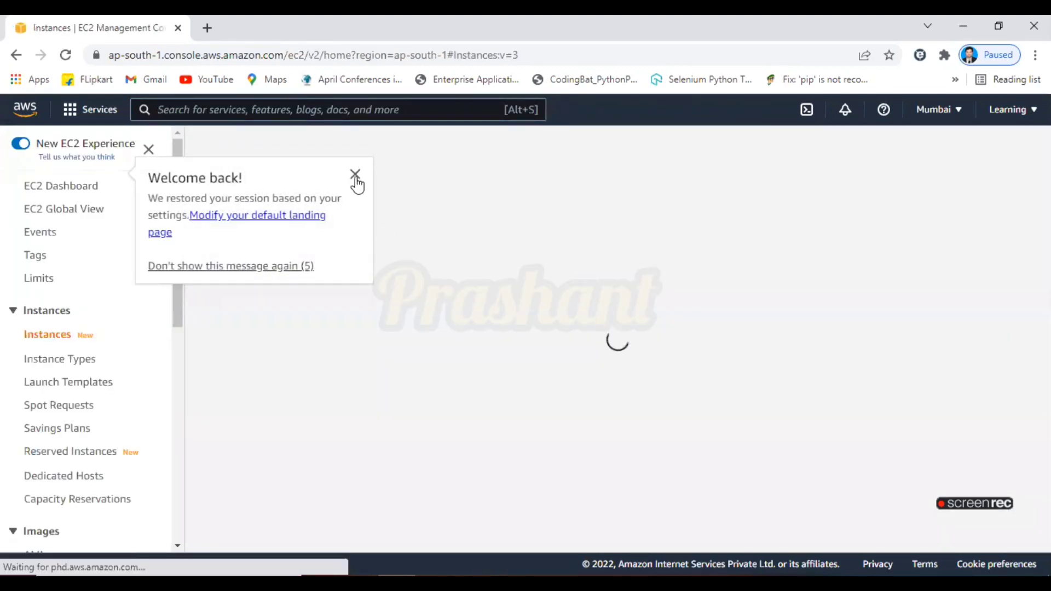
Open the launch-wizard-1 security group's details and review its inbound rules
left_click(355, 175)
left_click_drag(176, 321, 177, 495)
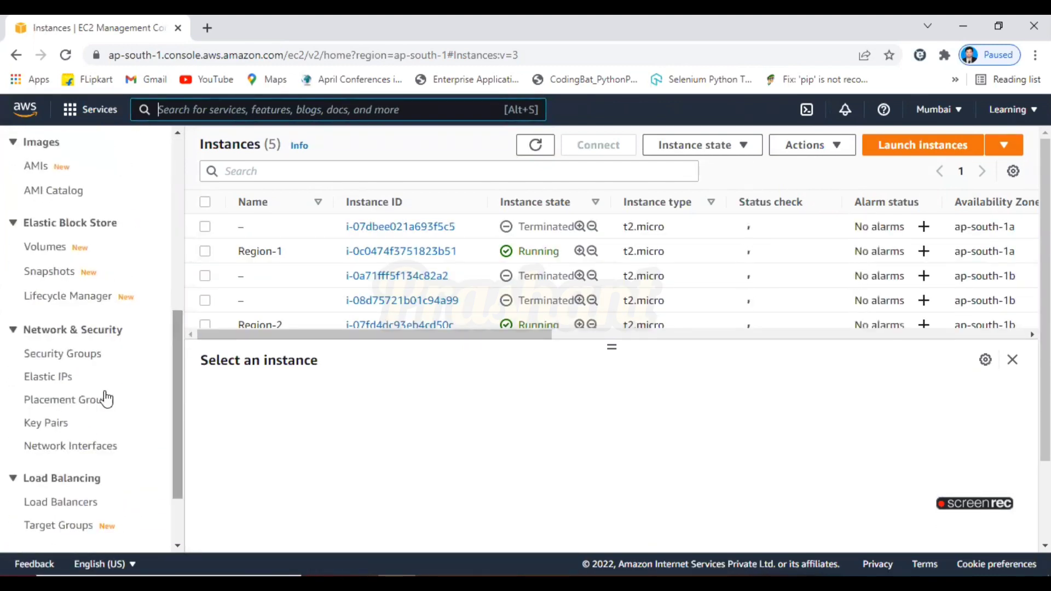
left_click(88, 354)
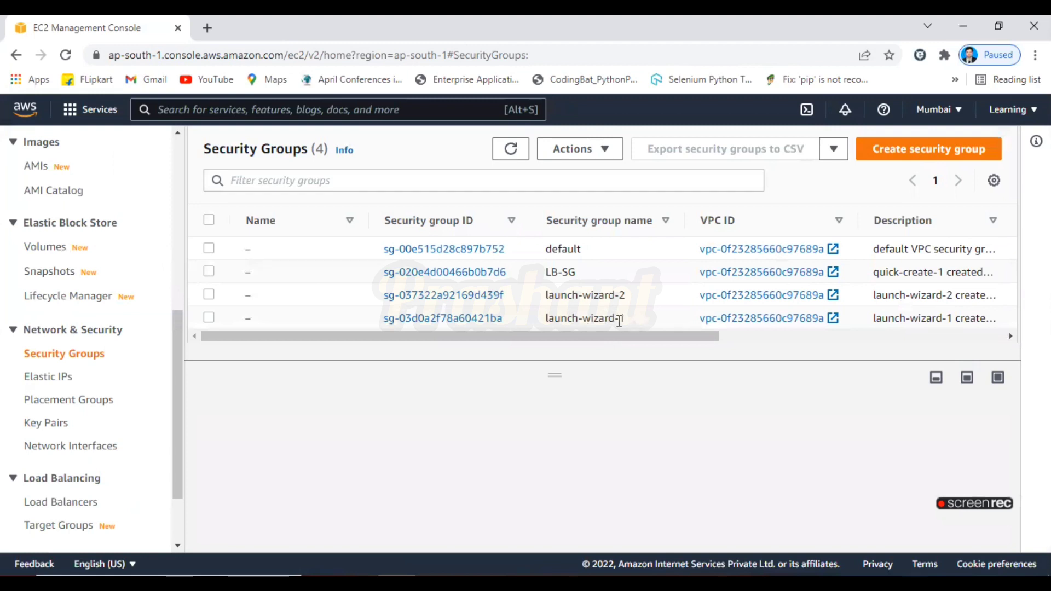
left_click(208, 318)
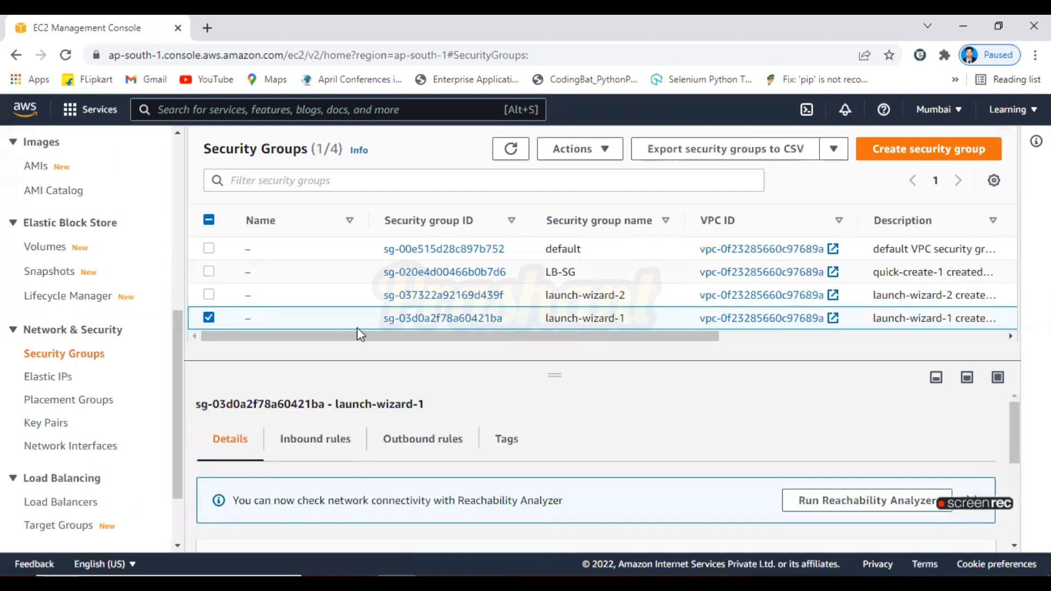
left_click(419, 320)
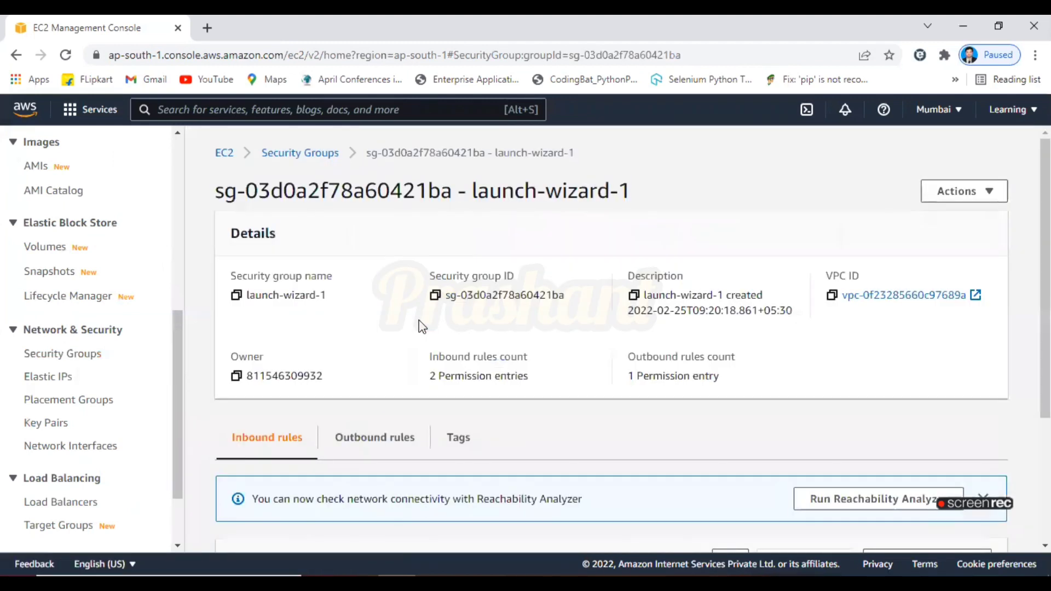
scroll(881, 383, "down", 3)
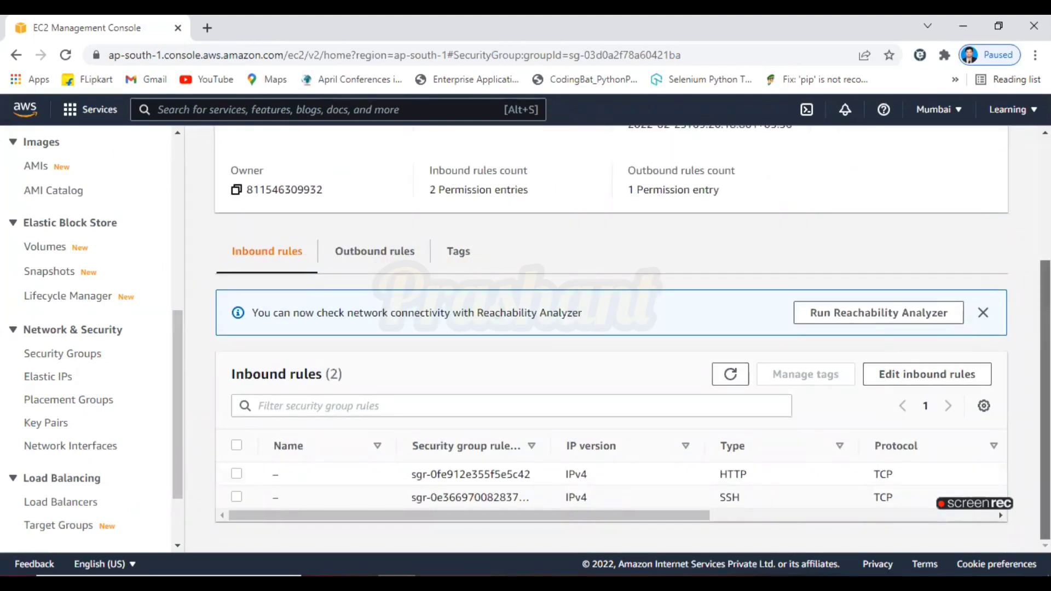
scroll(901, 197, "up", 3)
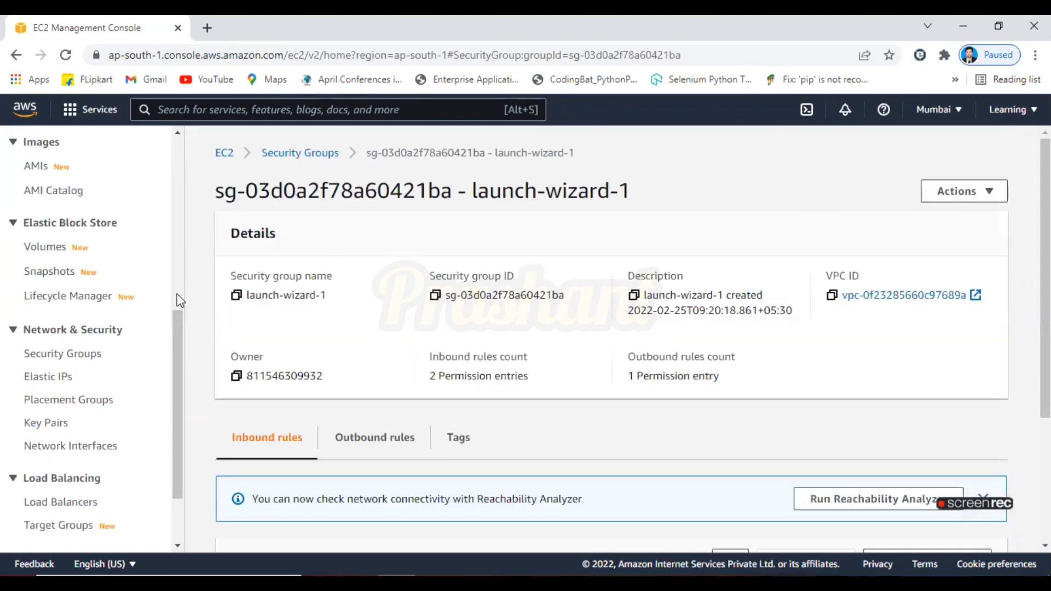
Check which security group the running Region-1 instance uses in its security details
left_click_drag(182, 327, 181, 154)
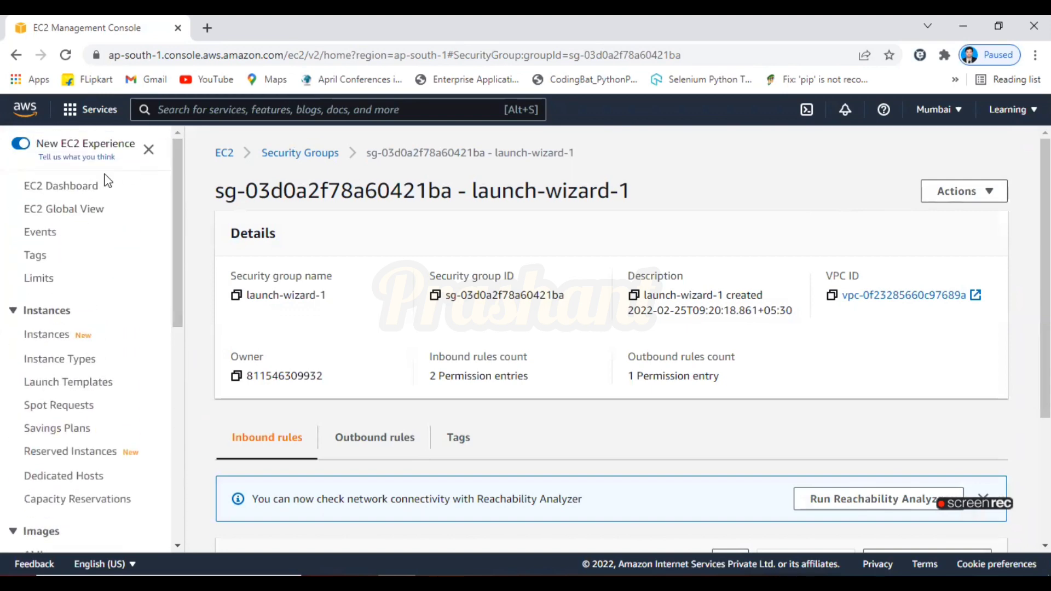
left_click(90, 196)
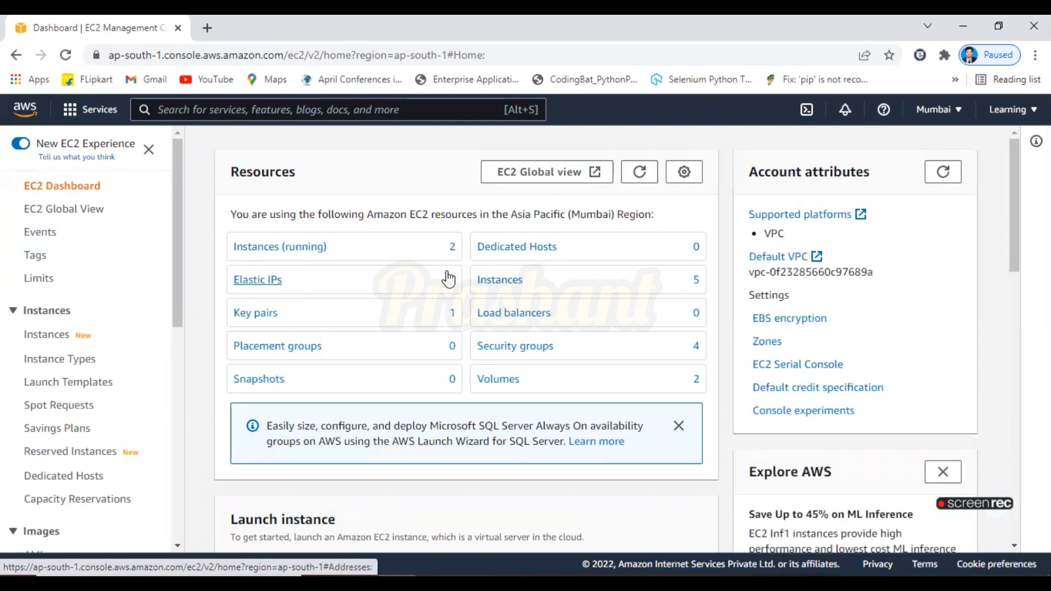
left_click(309, 245)
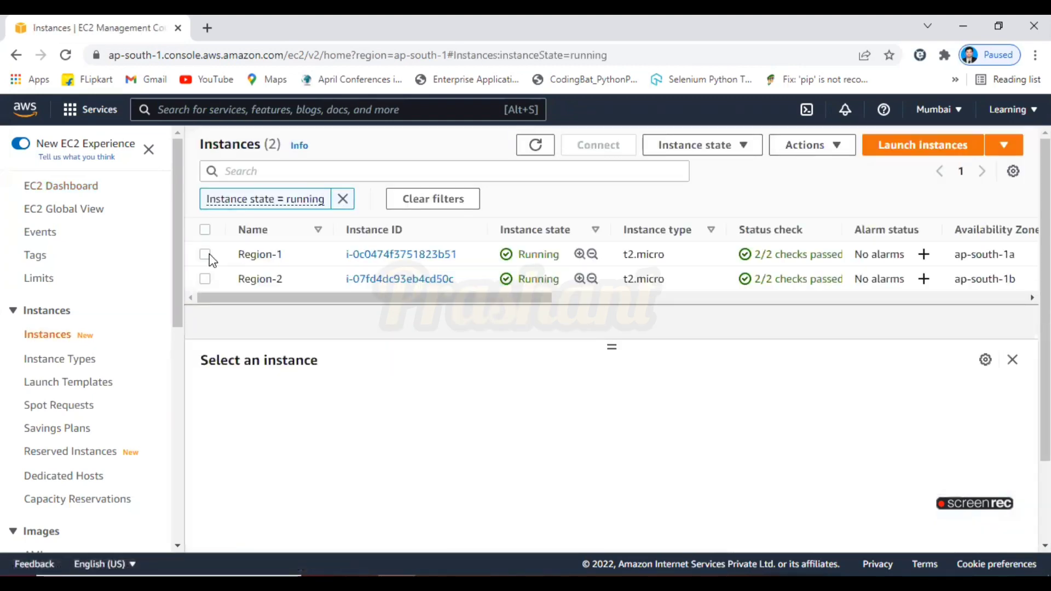
left_click(210, 255)
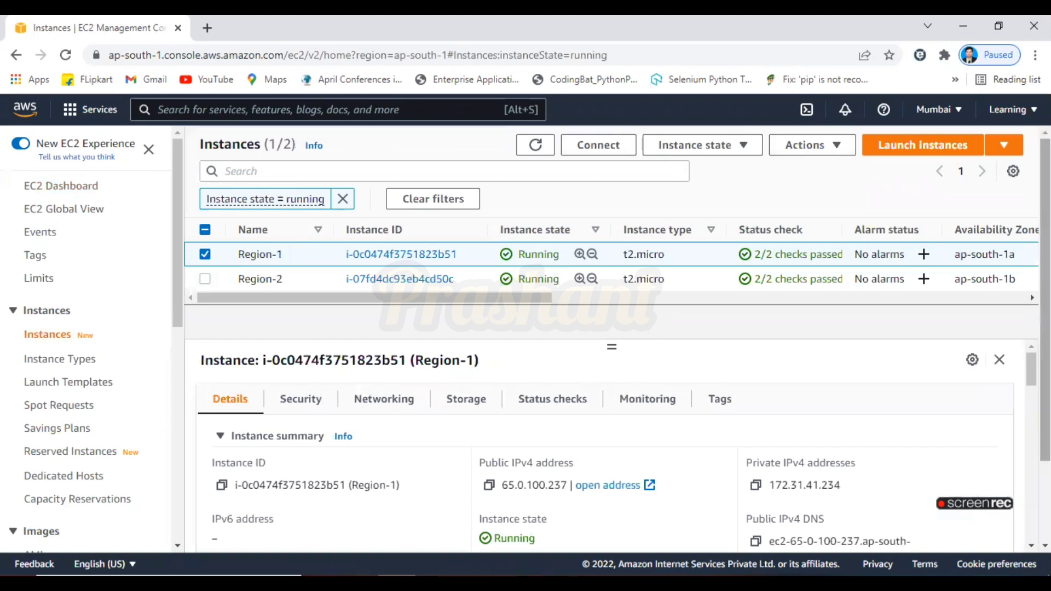
left_click_drag(1046, 339, 1045, 419)
scroll(329, 274, "up", 2)
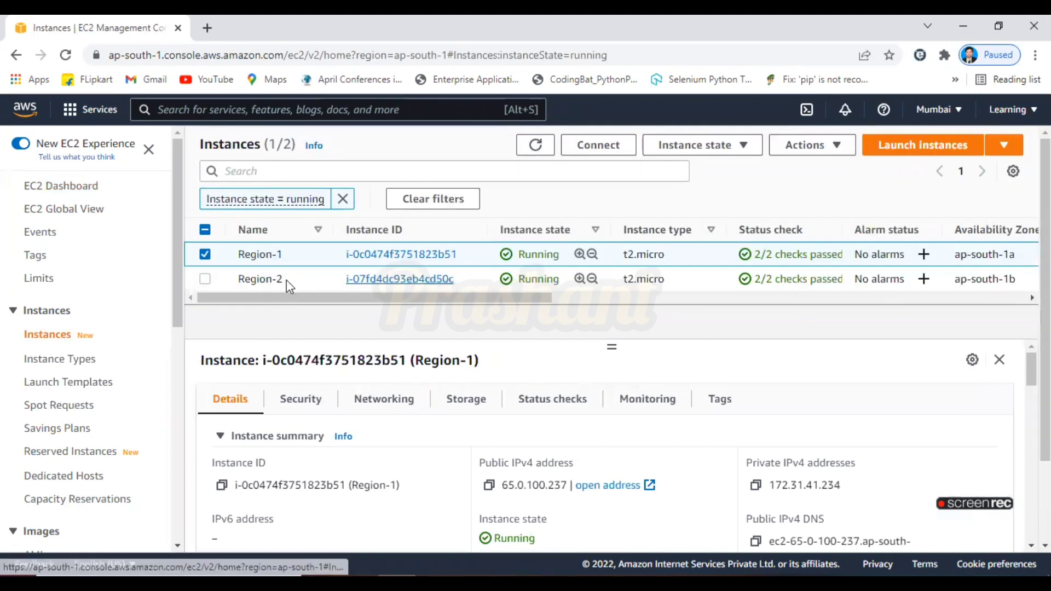
left_click(204, 280)
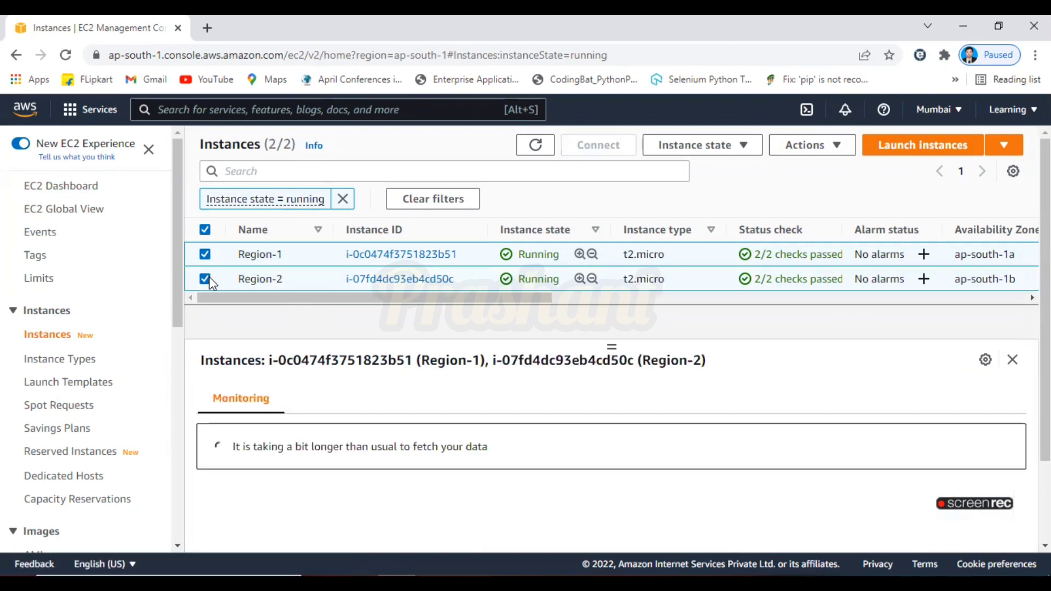
left_click(206, 278)
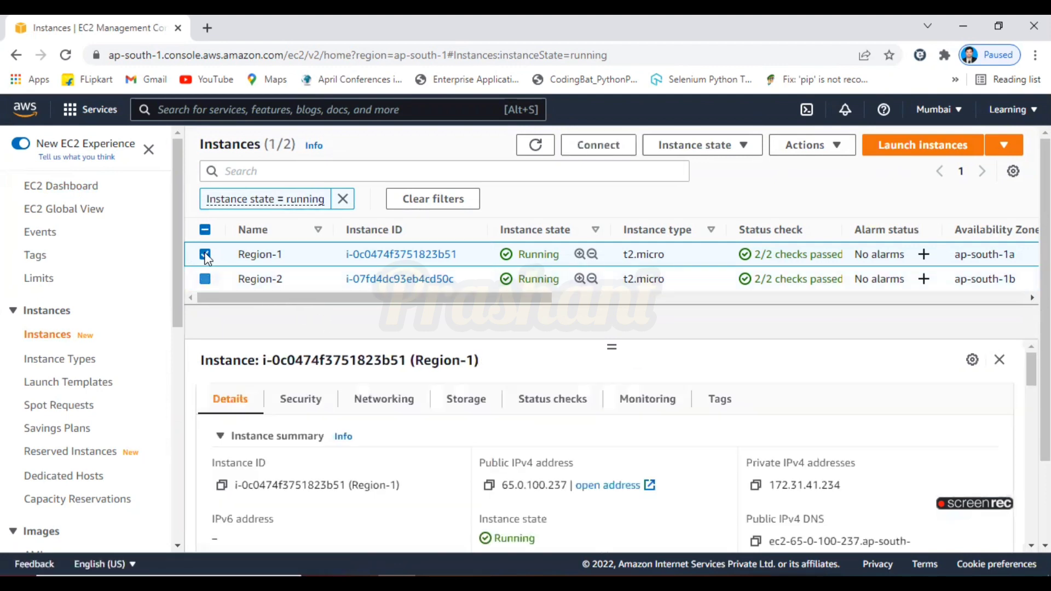
left_click(307, 404)
scroll(869, 423, "down", 5)
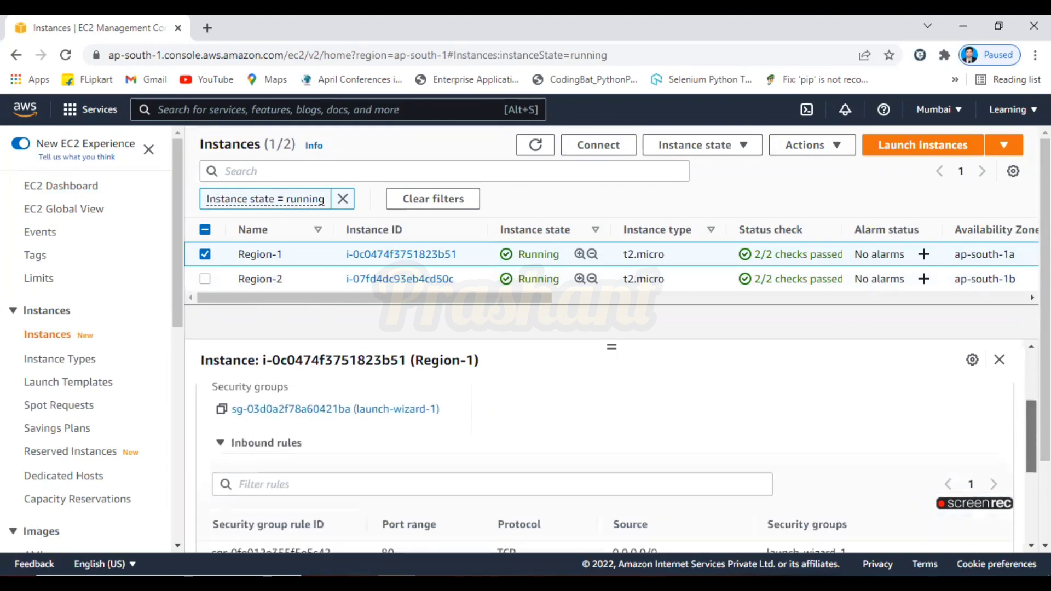
scroll(410, 405, "up", 1)
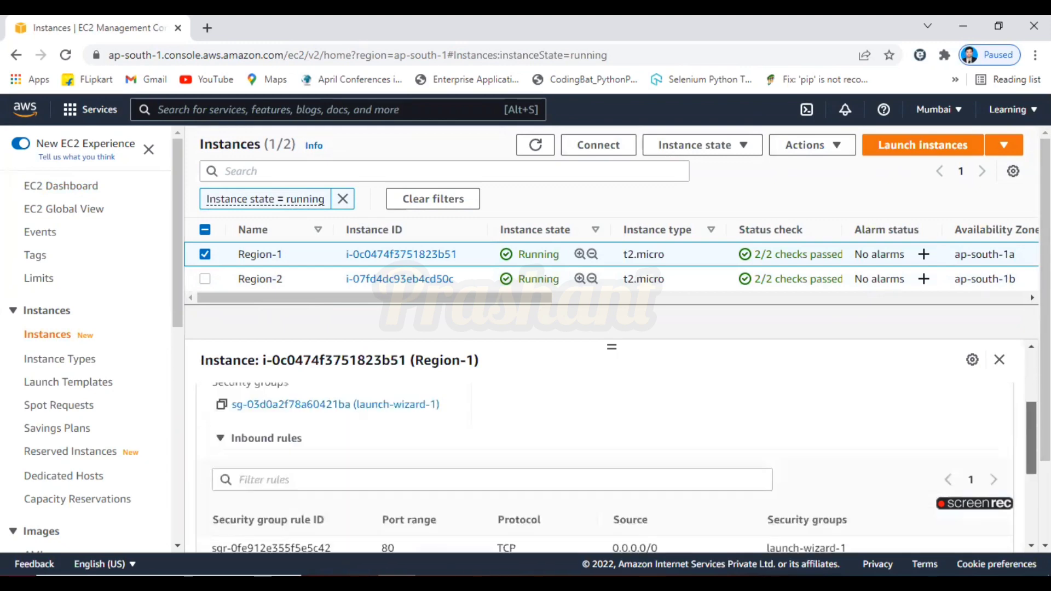
Open the inbound rules editor of the launch-wizard-1 security group and add a new rule
left_click(408, 404)
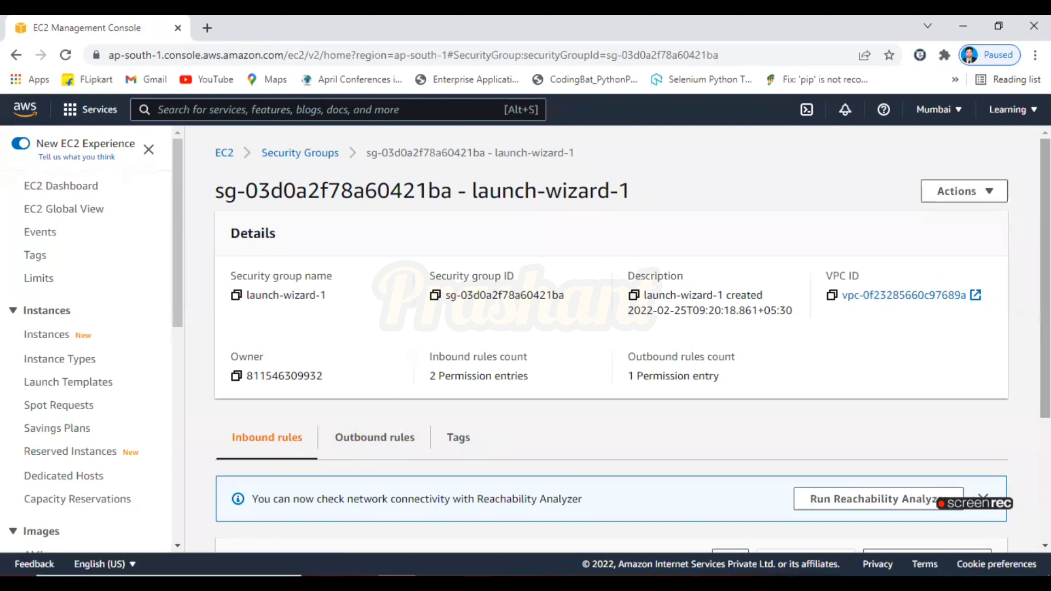
scroll(489, 438, "down", 2)
scroll(934, 395, "down", 1)
left_click(931, 377)
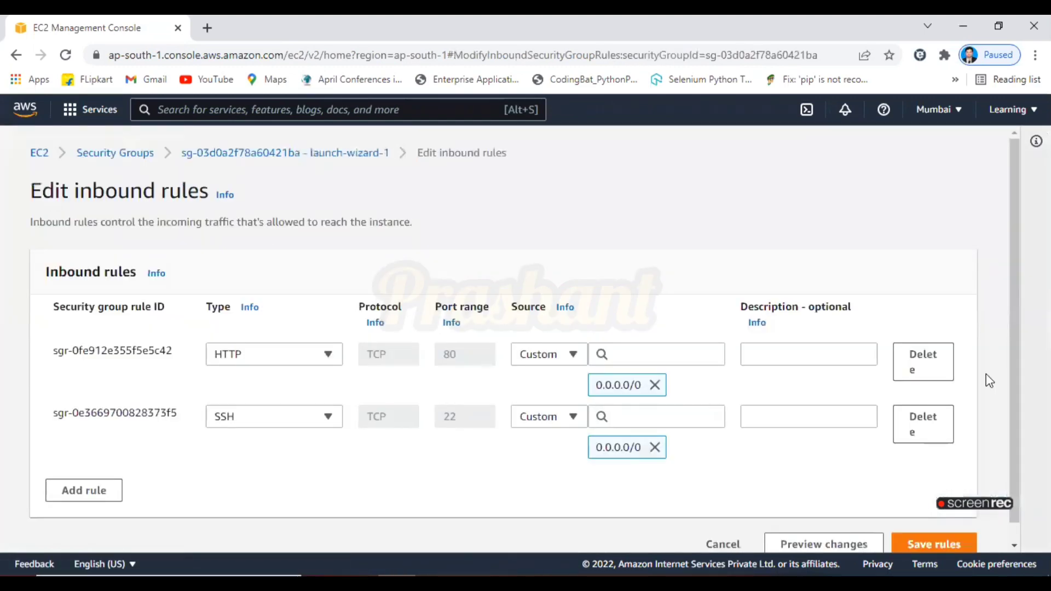
left_click(109, 491)
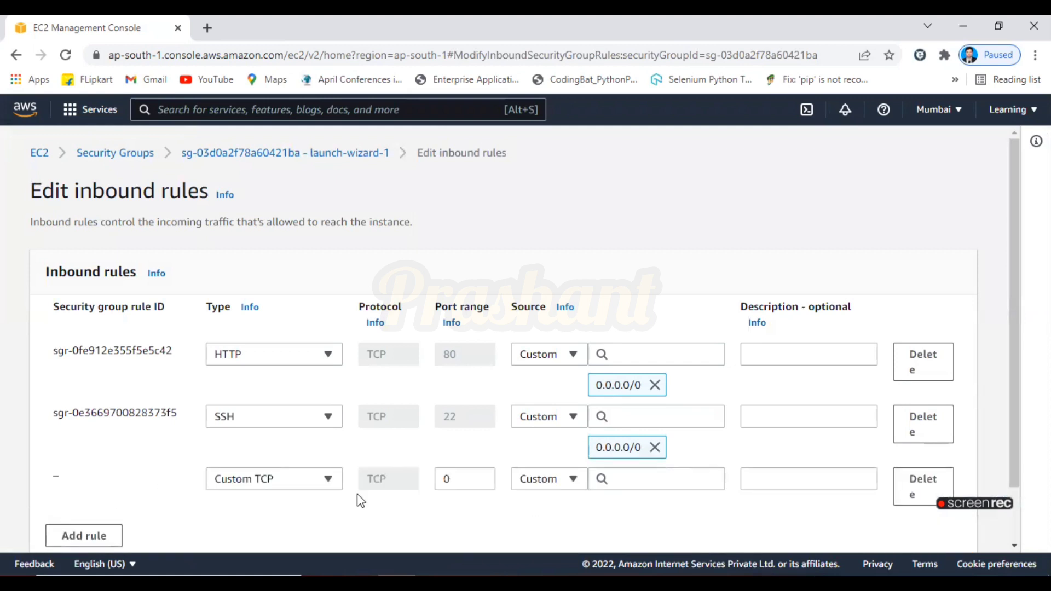
left_click(310, 480)
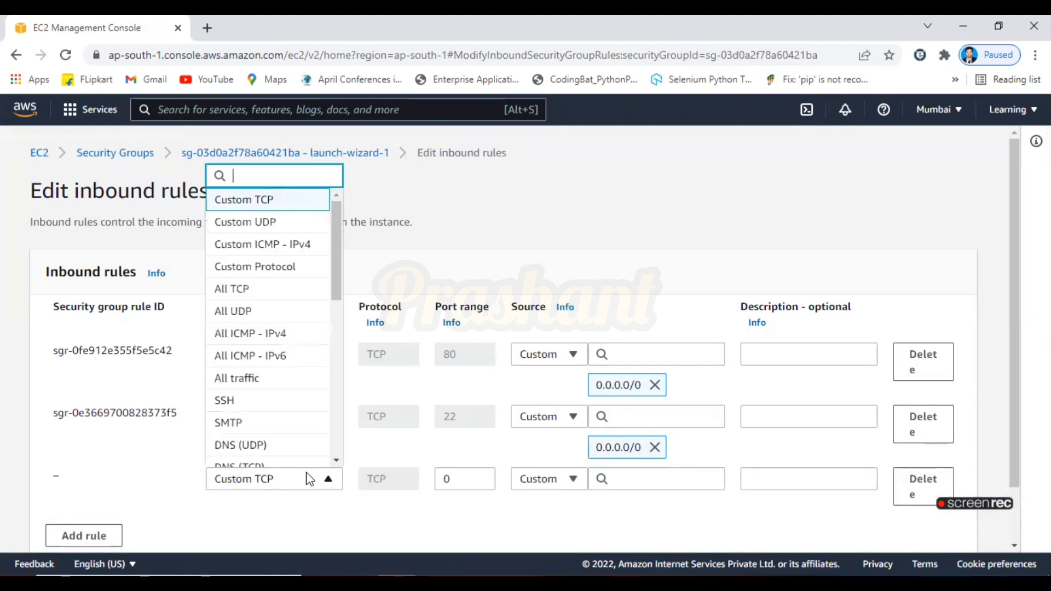
type("efs")
key("BackSpace")
key("BackSpace")
key("BackSpace")
type("n")
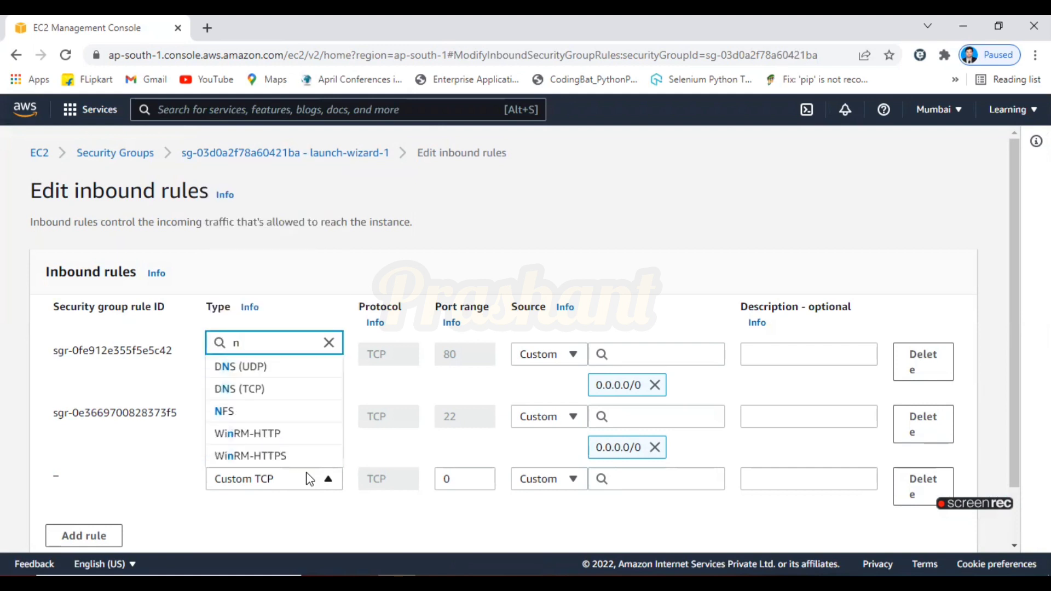
type("f")
key("BackSpace")
key("BackSpace")
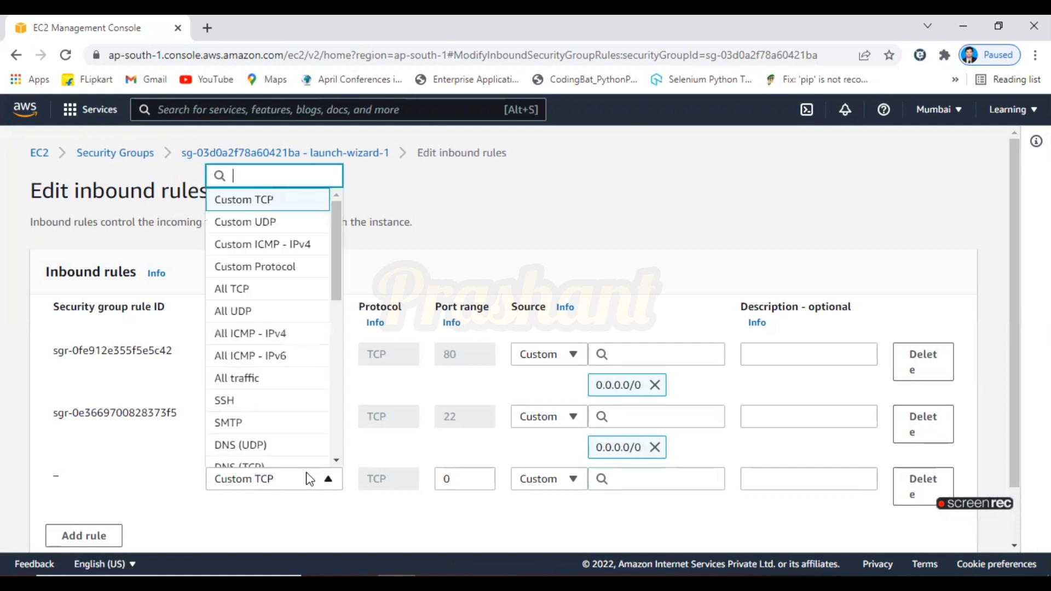
left_click(653, 479)
type("ef")
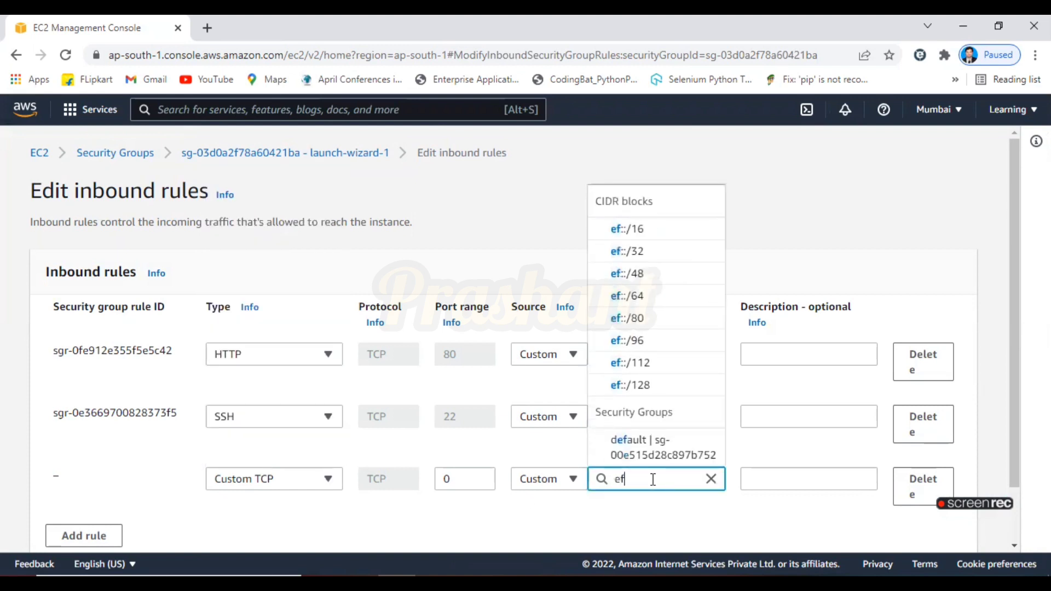
type("s")
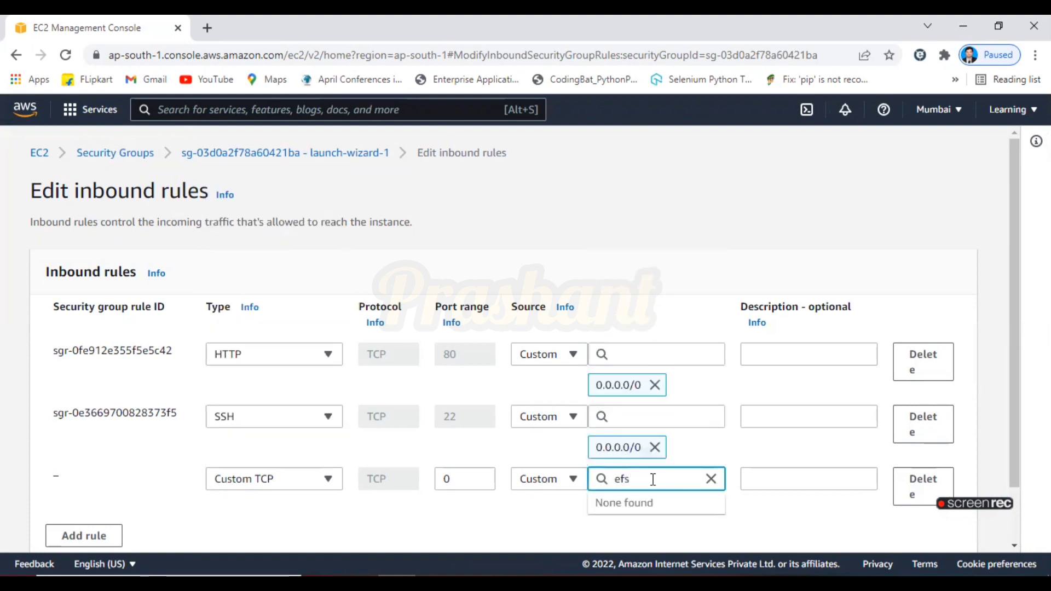
key("BackSpace")
key("BackSpace")
key("BackSpace")
type("nfs")
key("BackSpace")
key("BackSpace")
key("BackSpace")
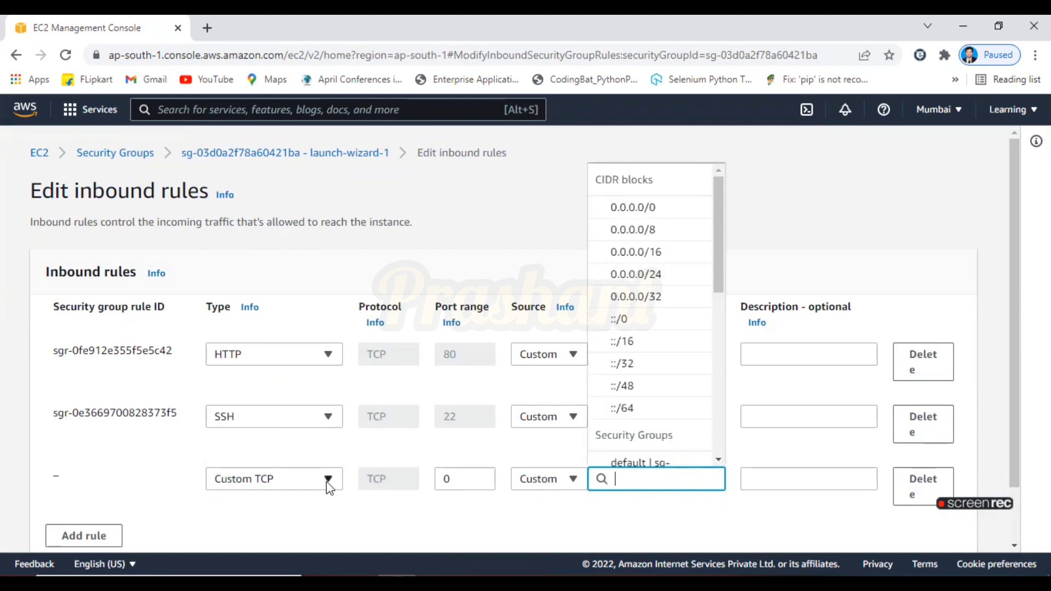
Set the new inbound rule's type to NFS
left_click(328, 479)
left_click_drag(333, 228, 330, 344)
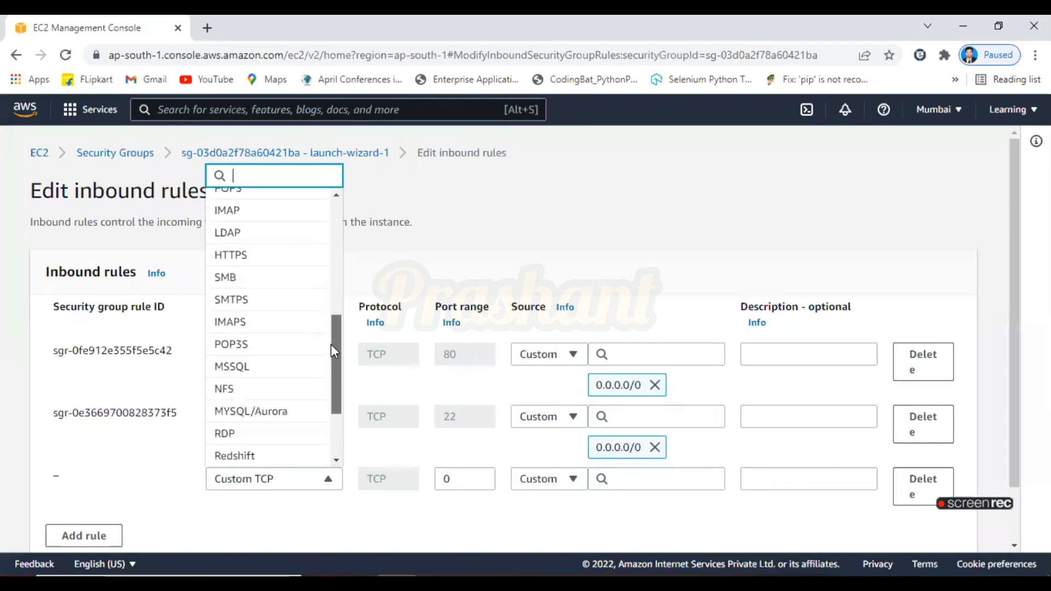
left_click(243, 392)
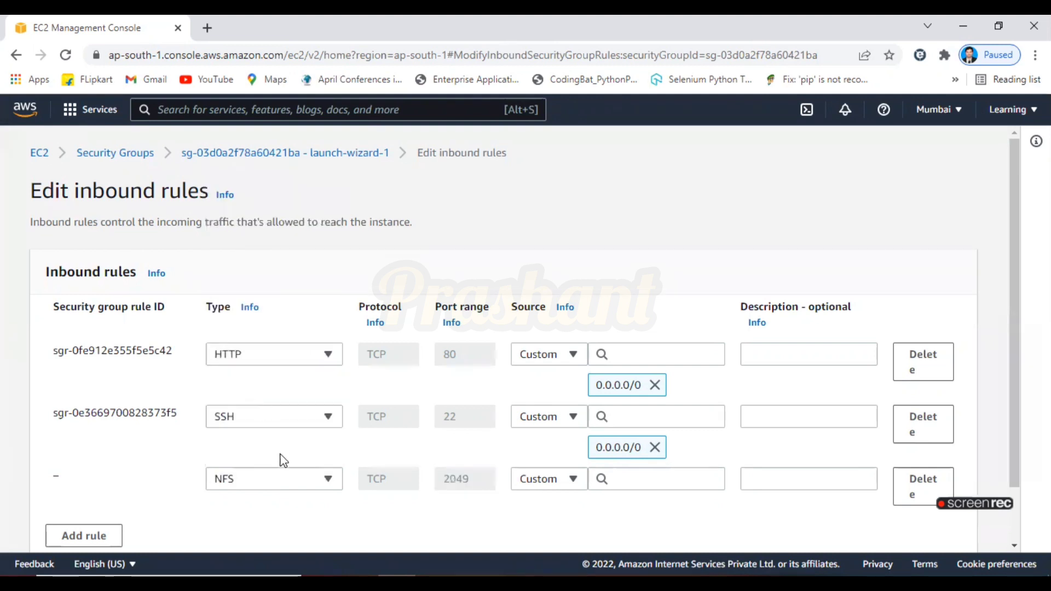
Set the NFS rule's source to Anywhere (0.0.0.0/0) and save the inbound rules
left_click(624, 486)
left_click(621, 211)
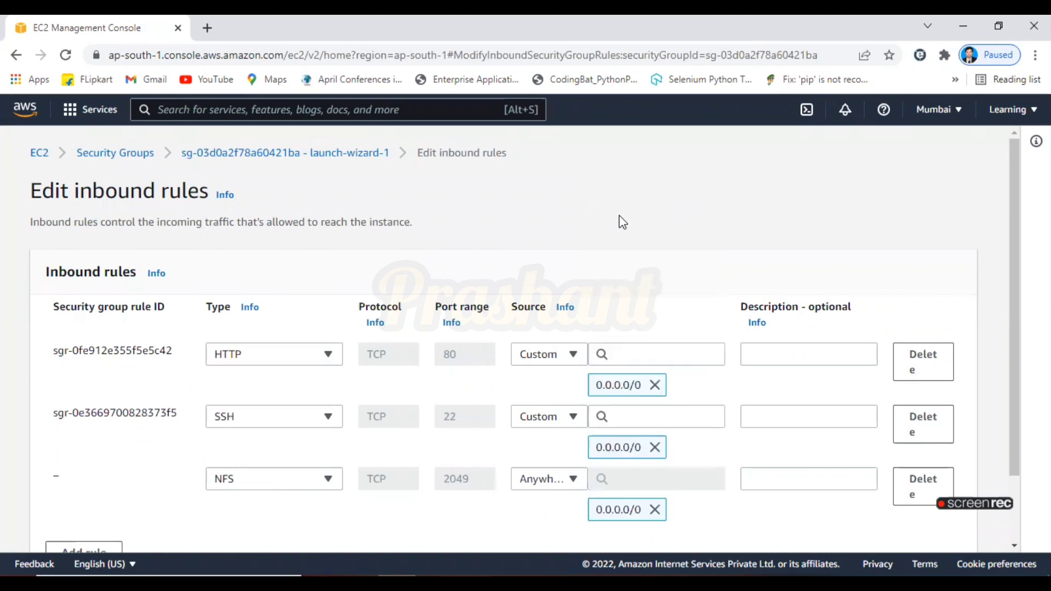
left_click_drag(1017, 428, 1017, 493)
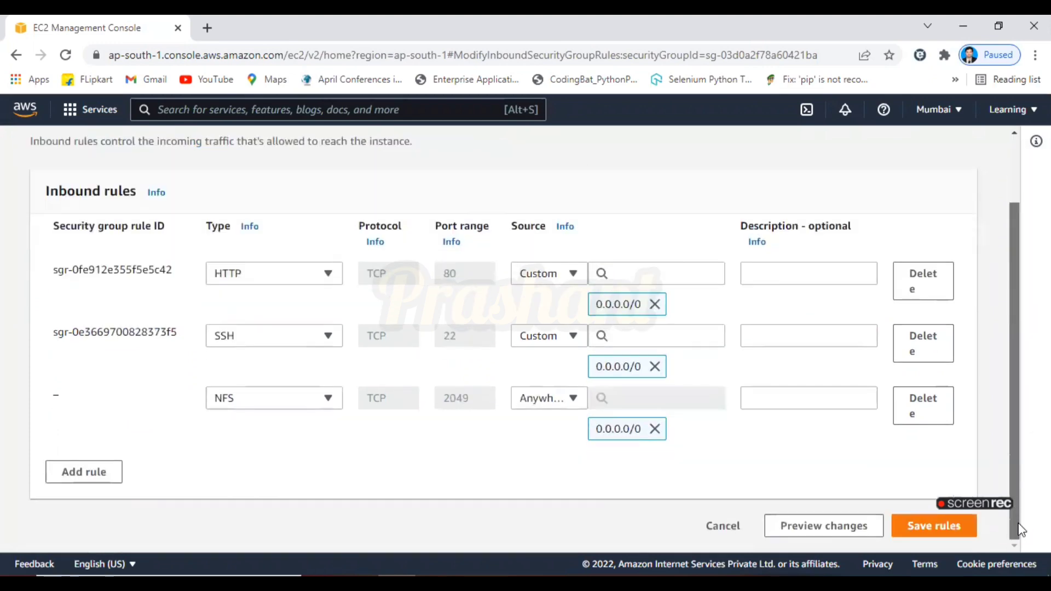
left_click(905, 537)
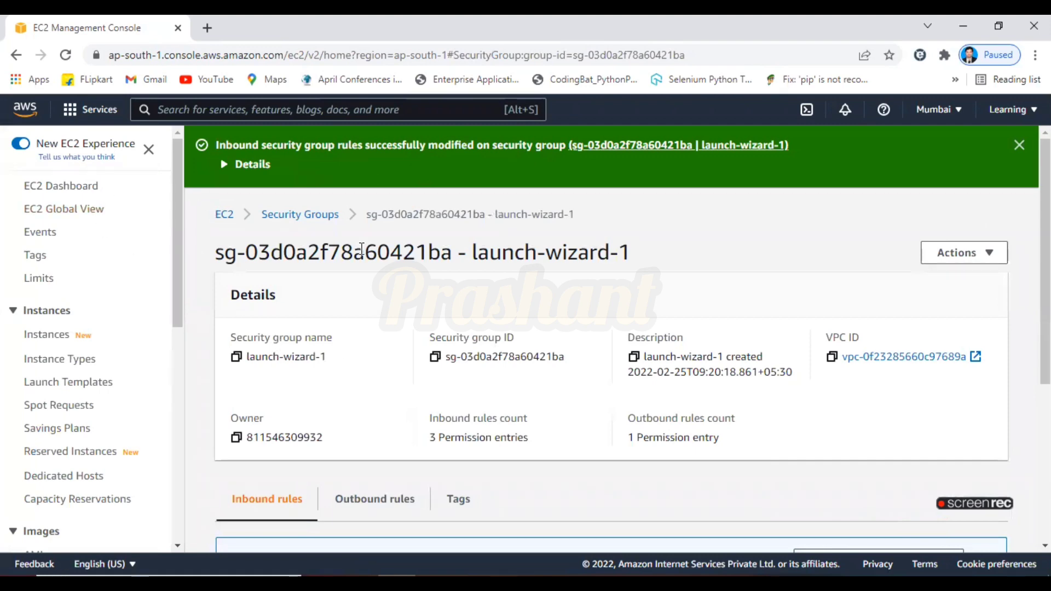
Confirm the Region-2 instance's security group and review the launch-wizard-1 inbound rules list
left_click(222, 216)
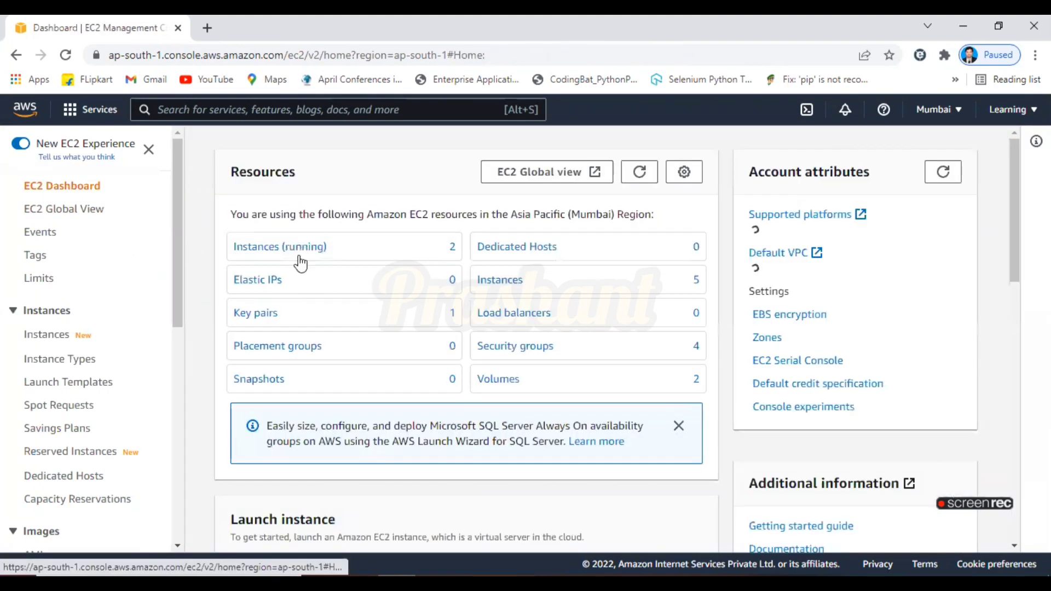
left_click(282, 252)
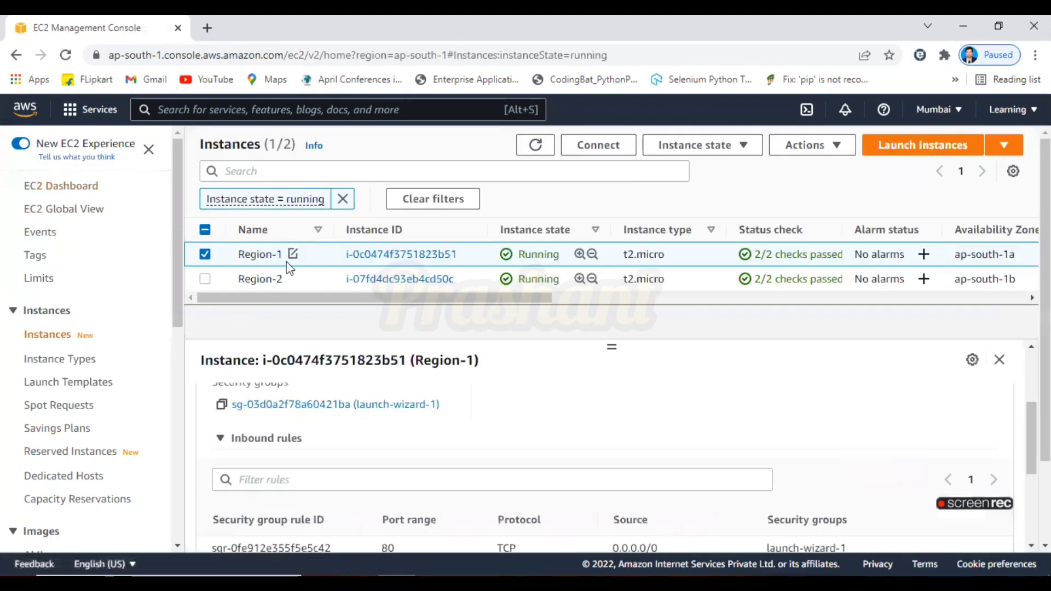
left_click(206, 280)
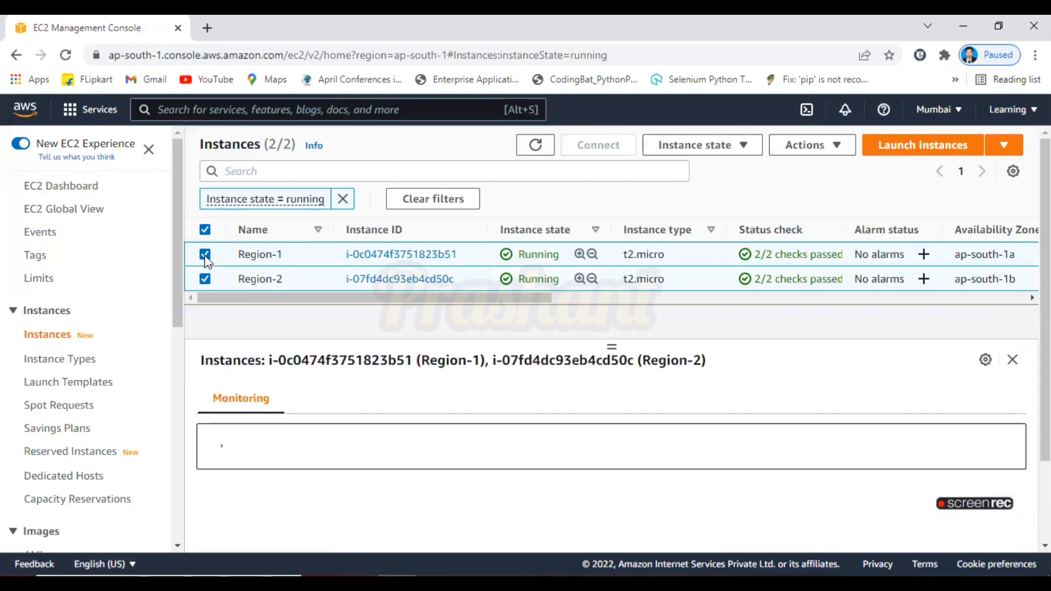
left_click(205, 255)
scroll(873, 375, "down", 1)
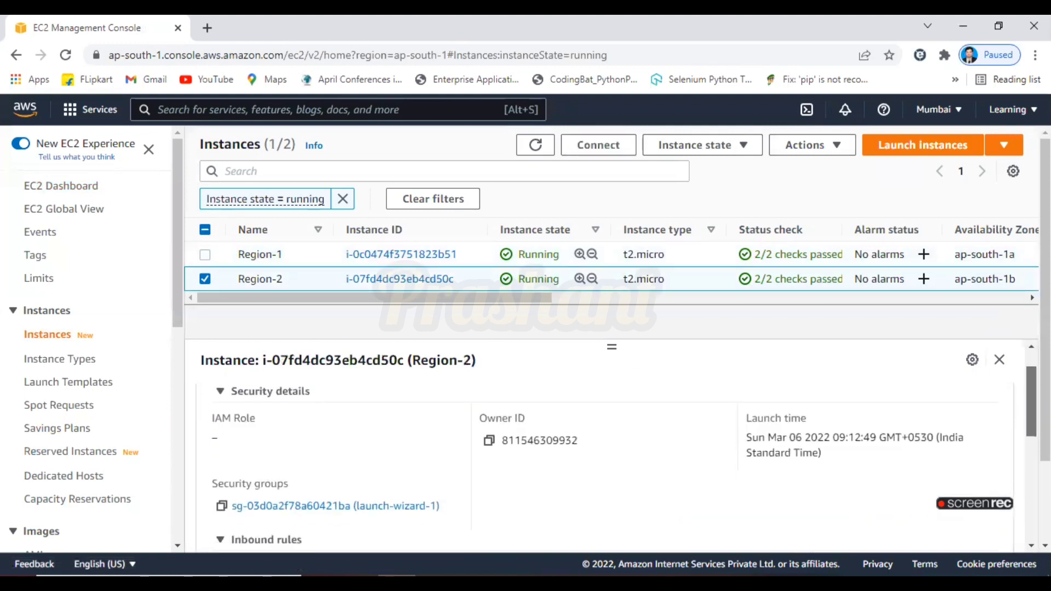
scroll(551, 418, "down", 2)
left_click(422, 417)
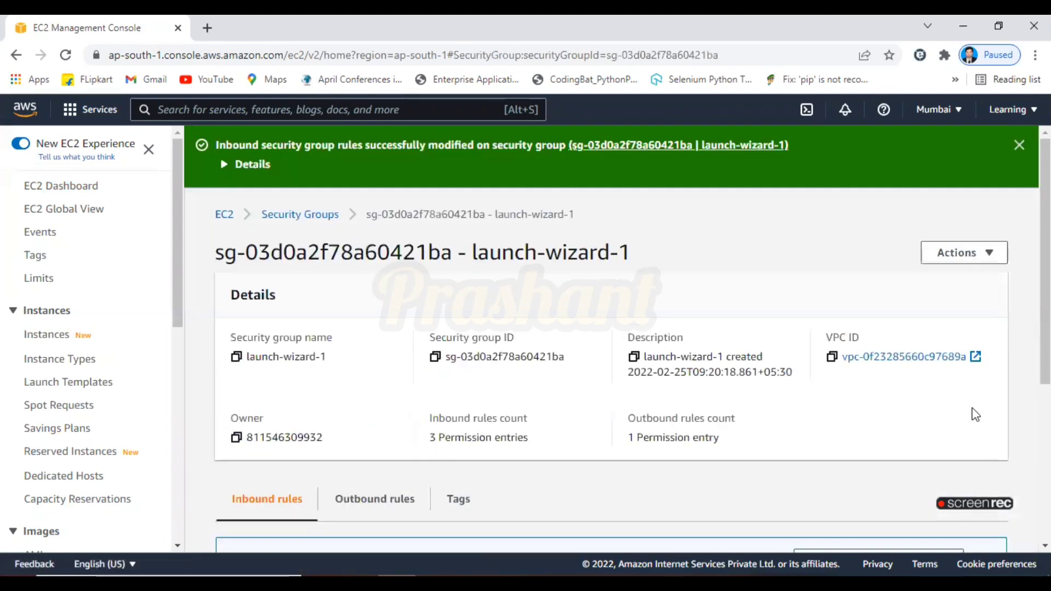
scroll(722, 493, "down", 5)
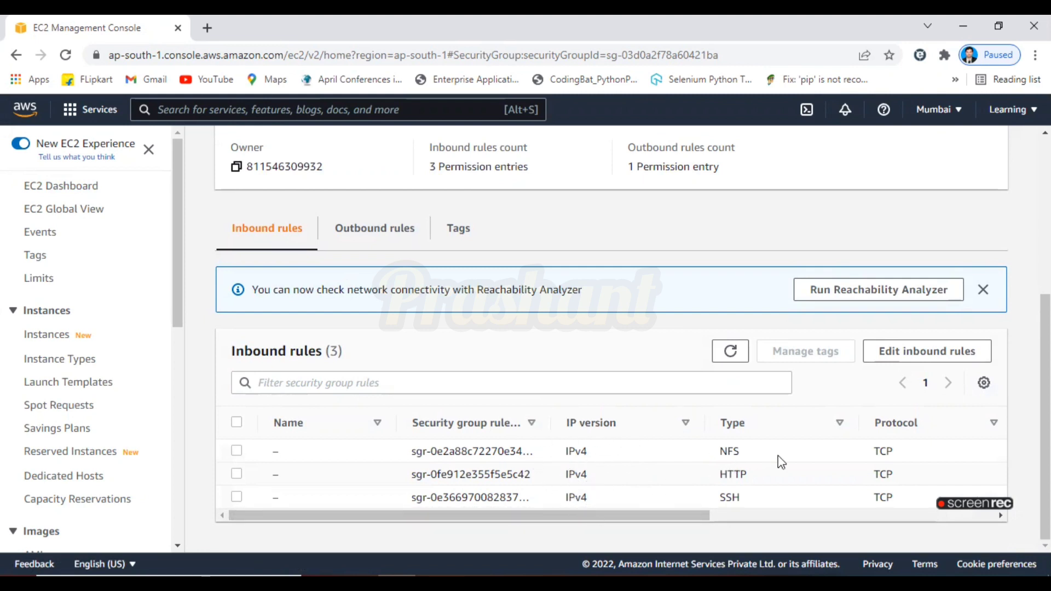
Open the EFS service through the console search for efs
scroll(801, 455, "up", 5)
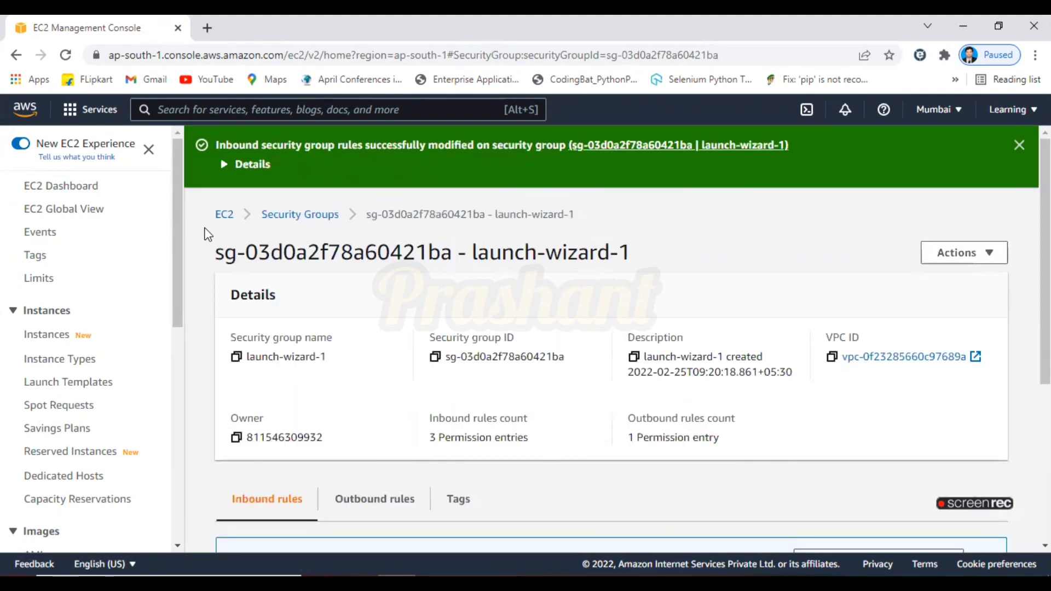
left_click(200, 110)
type("efs")
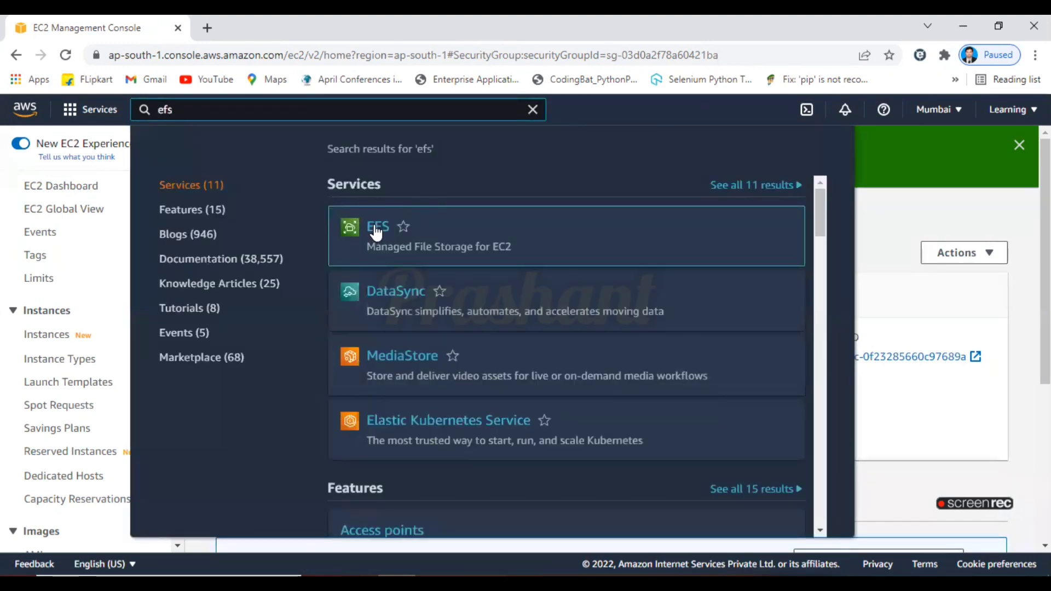
left_click(374, 230)
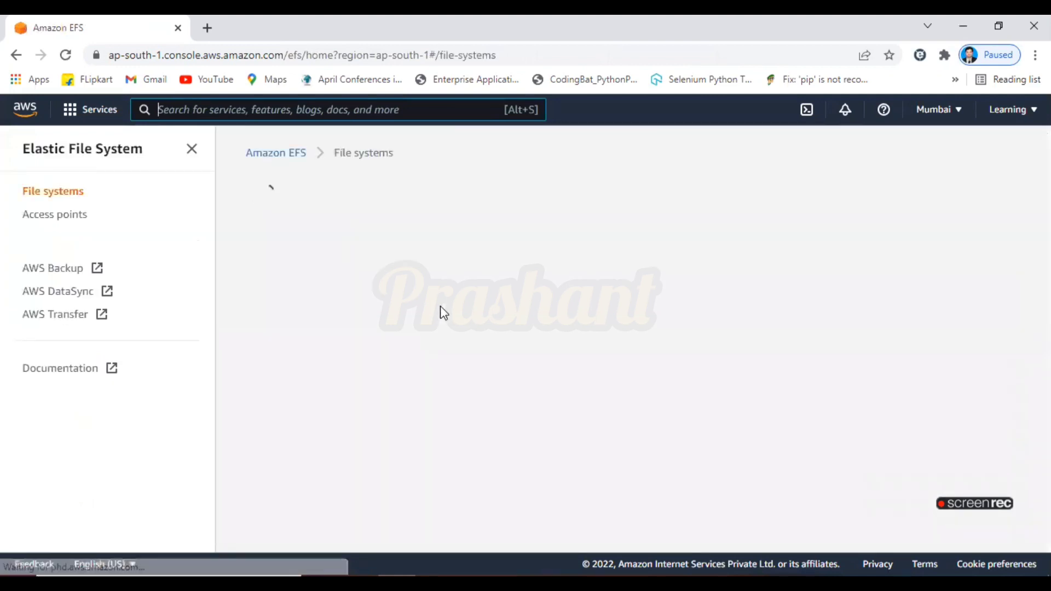
Open the MyEFS file system's details, review them, and return to the file systems list
left_click(317, 468)
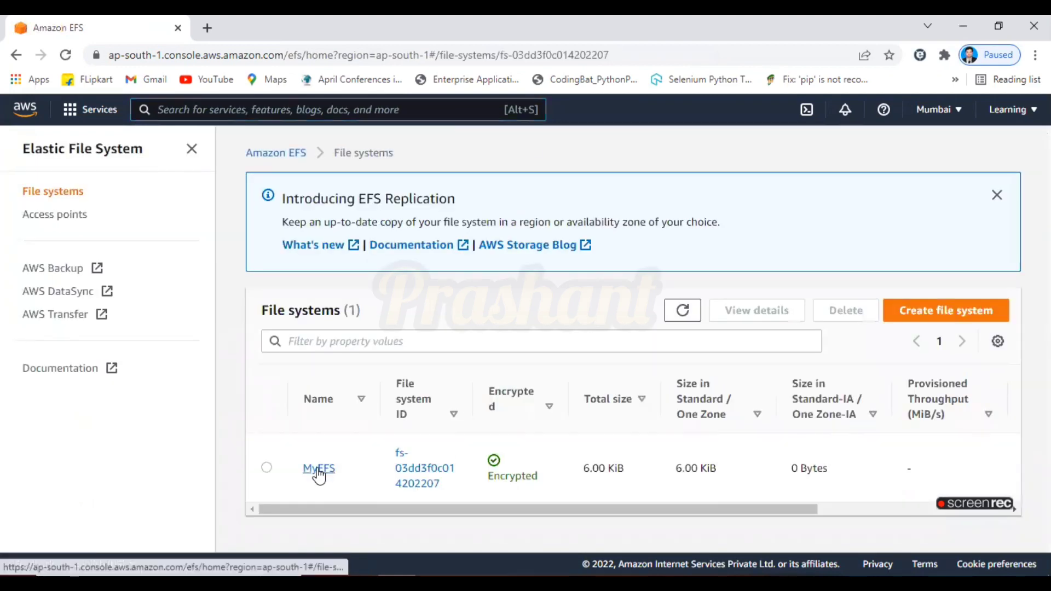
scroll(748, 343, "down", 5)
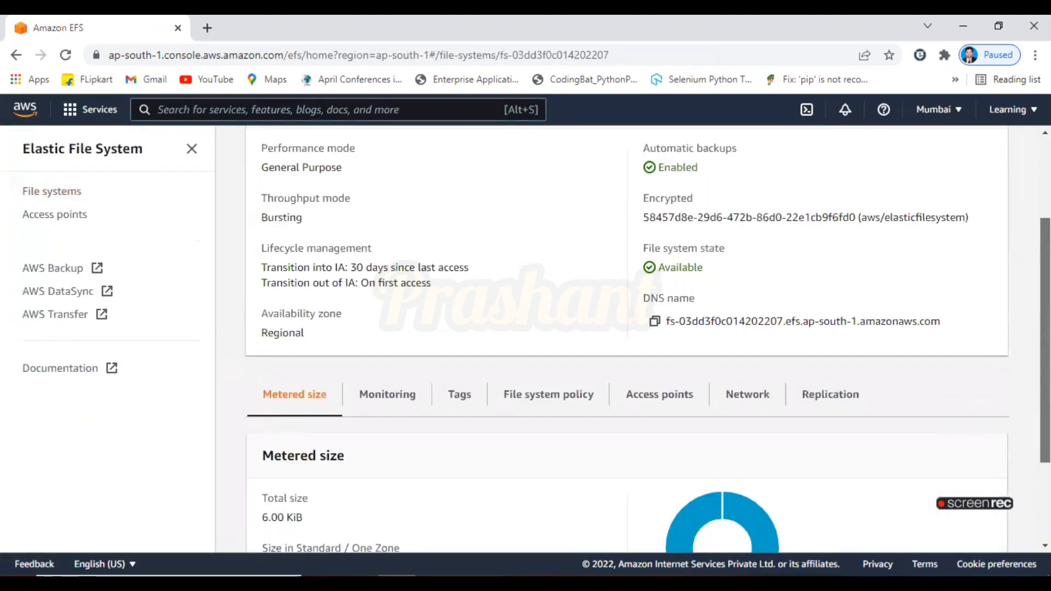
scroll(648, 339, "up", 4)
scroll(648, 340, "down", 4)
scroll(648, 340, "up", 5)
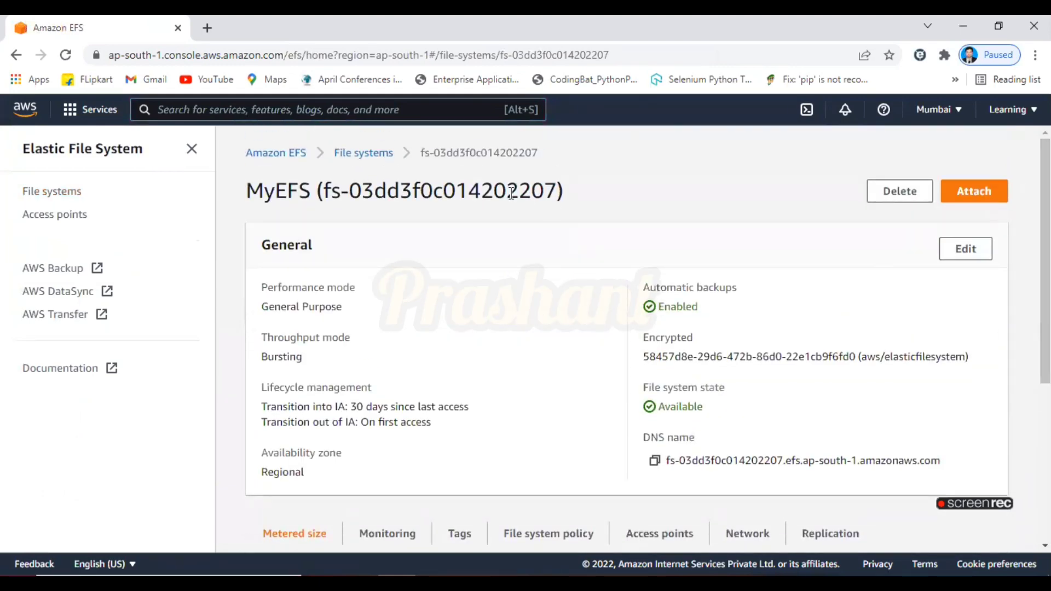
left_click(388, 157)
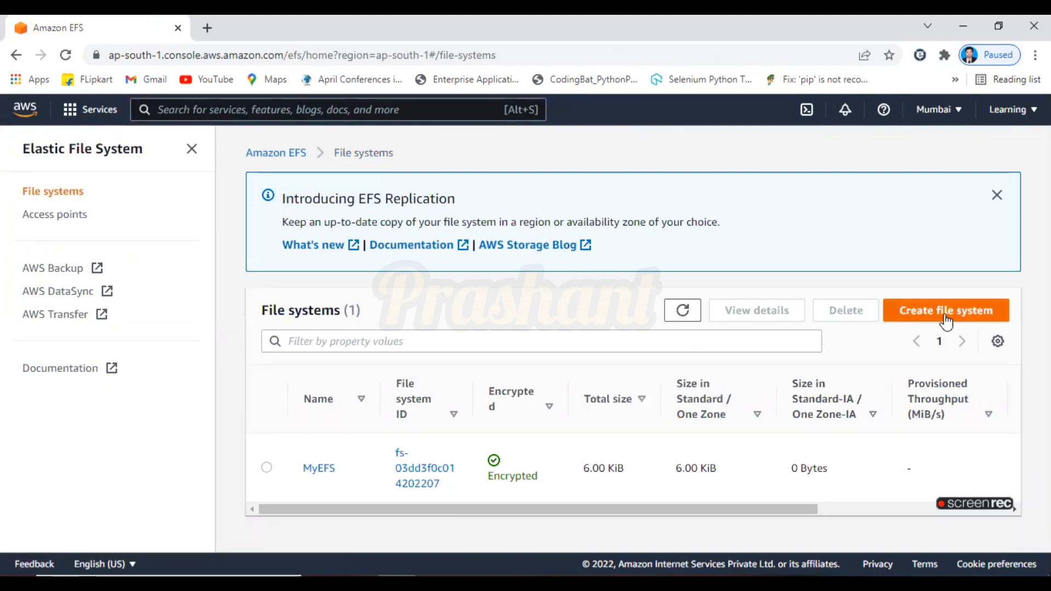
Delete the MyEFS file system, confirming by entering its file system ID
left_click(267, 468)
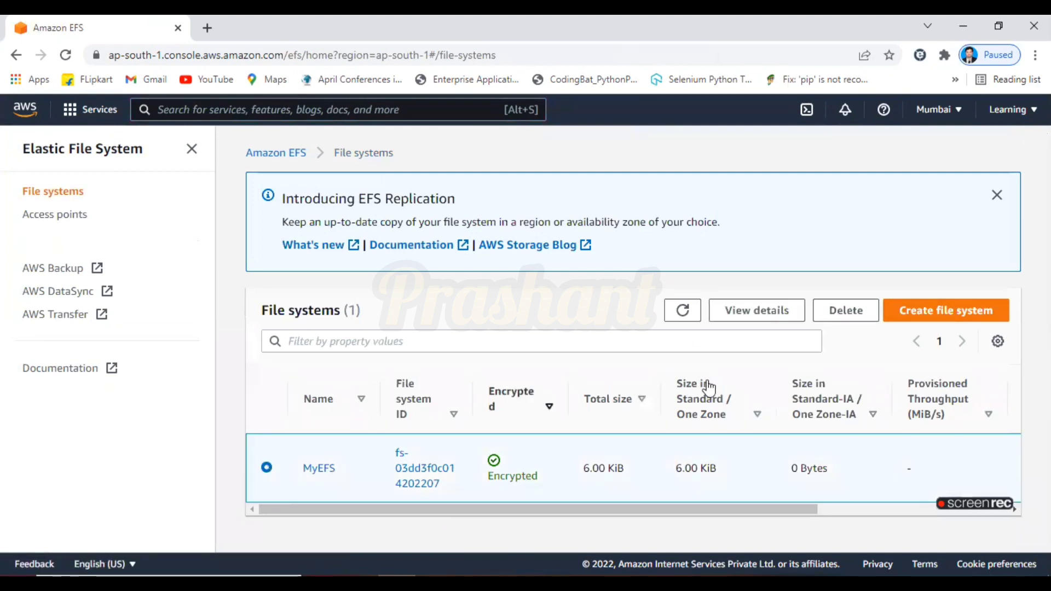
left_click(847, 311)
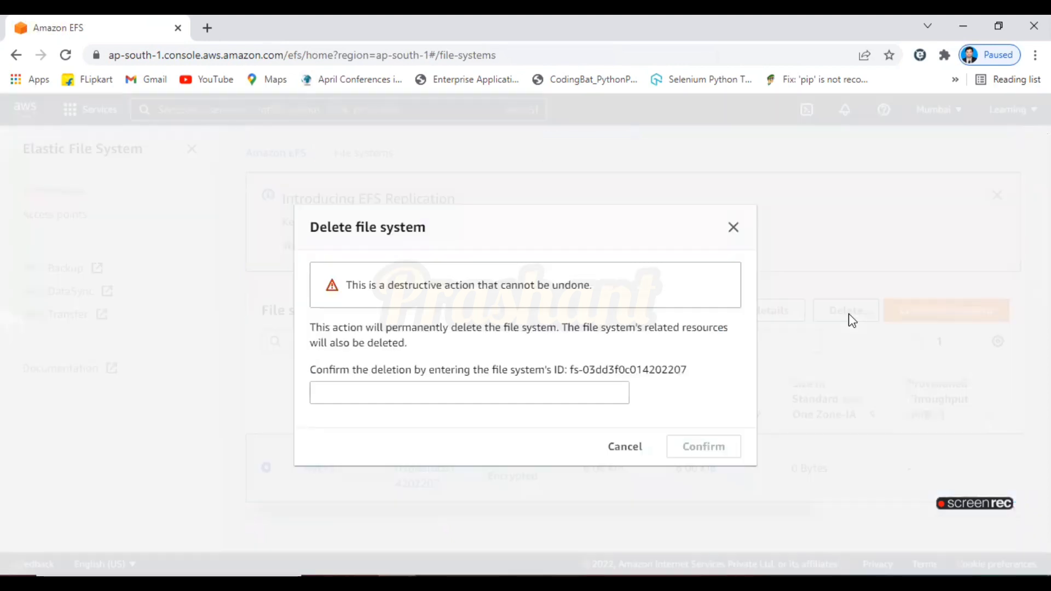
left_click_drag(571, 369, 693, 367)
key("ctrl+c")
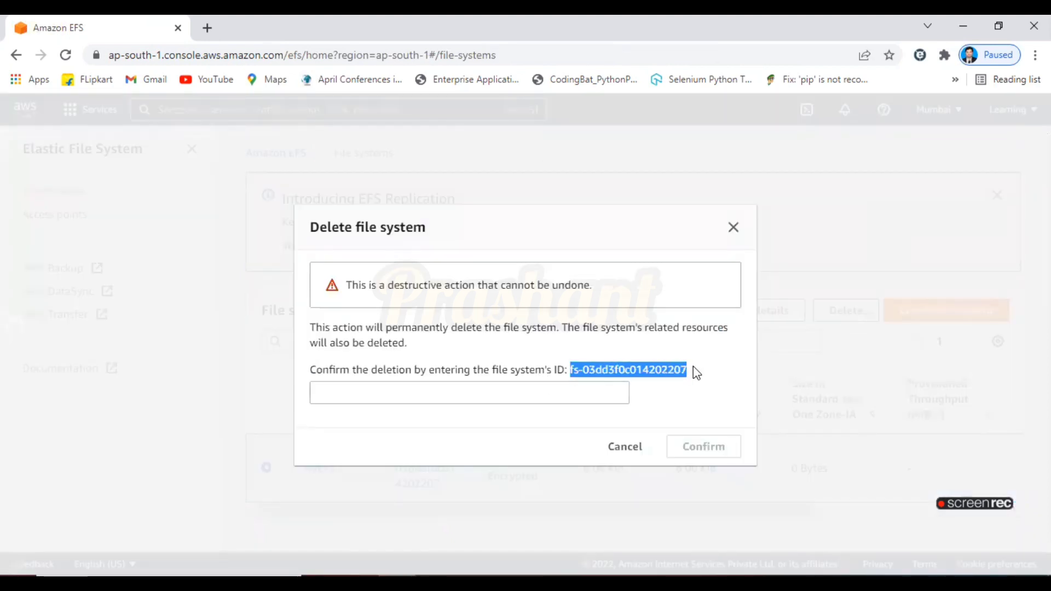
left_click(599, 397)
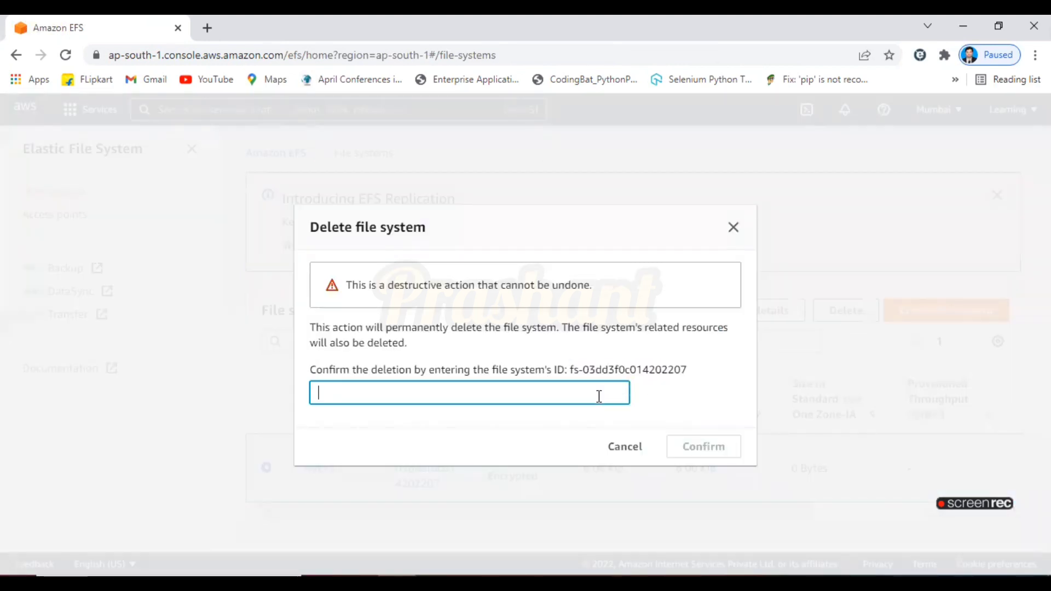
key("ctrl+v")
left_click(709, 451)
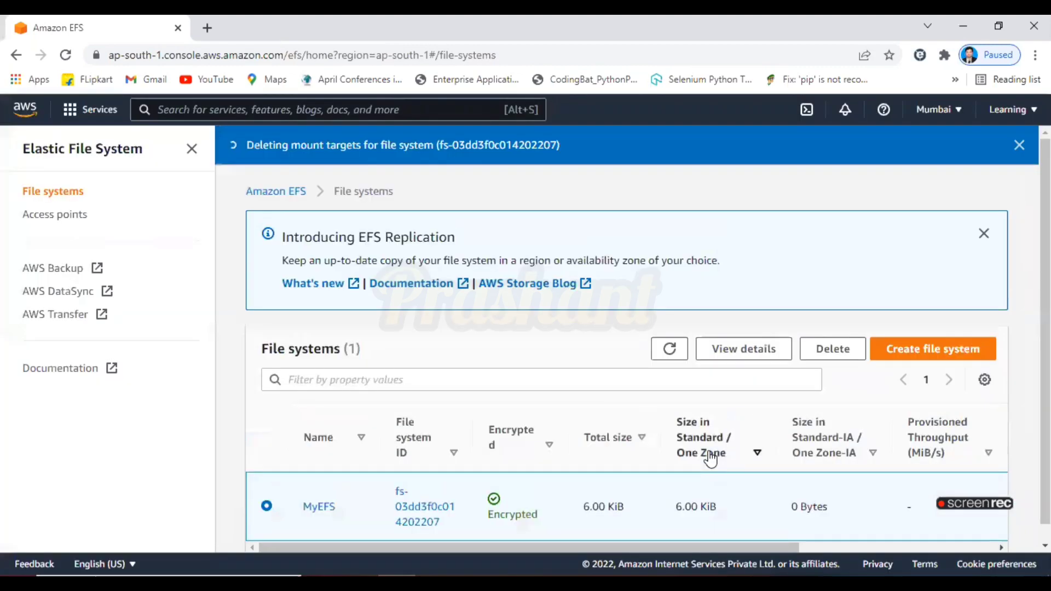
Start a customized file system named MYNewEFS and proceed past the file system settings
left_click(921, 353)
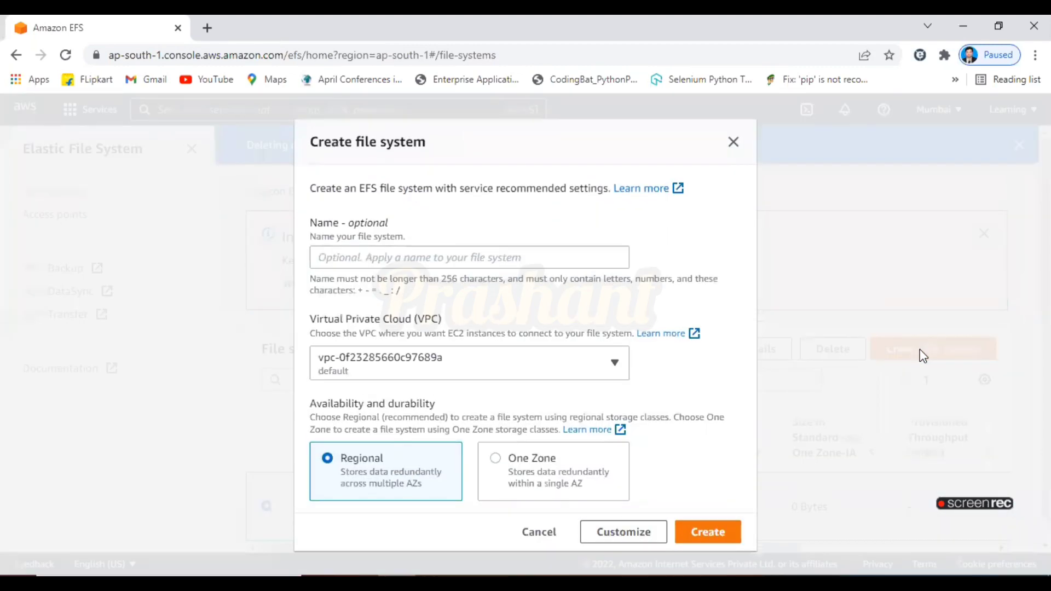
left_click(540, 259)
type("MYNewEFS")
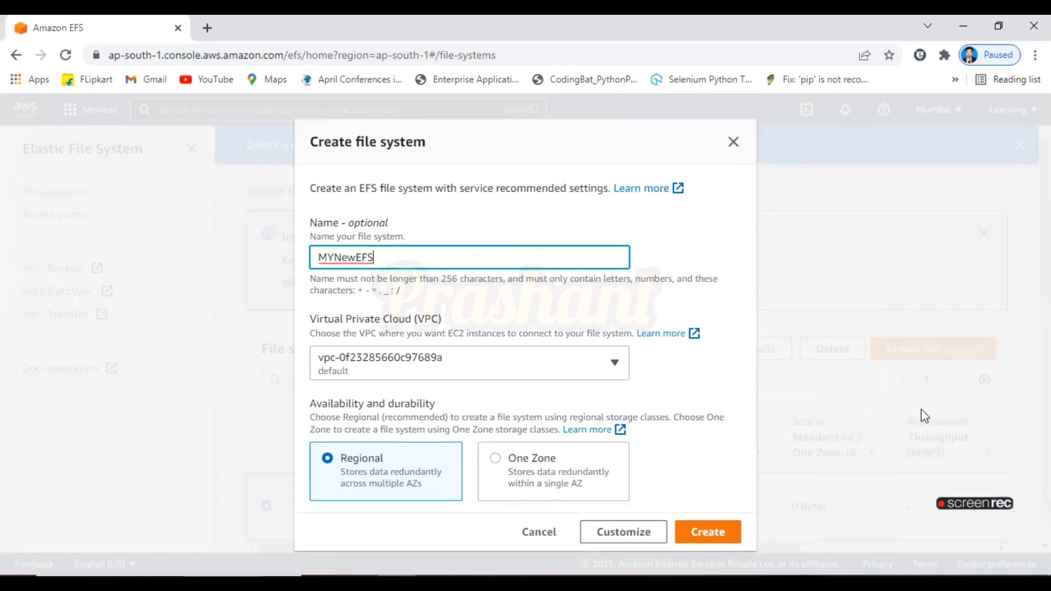
left_click(649, 534)
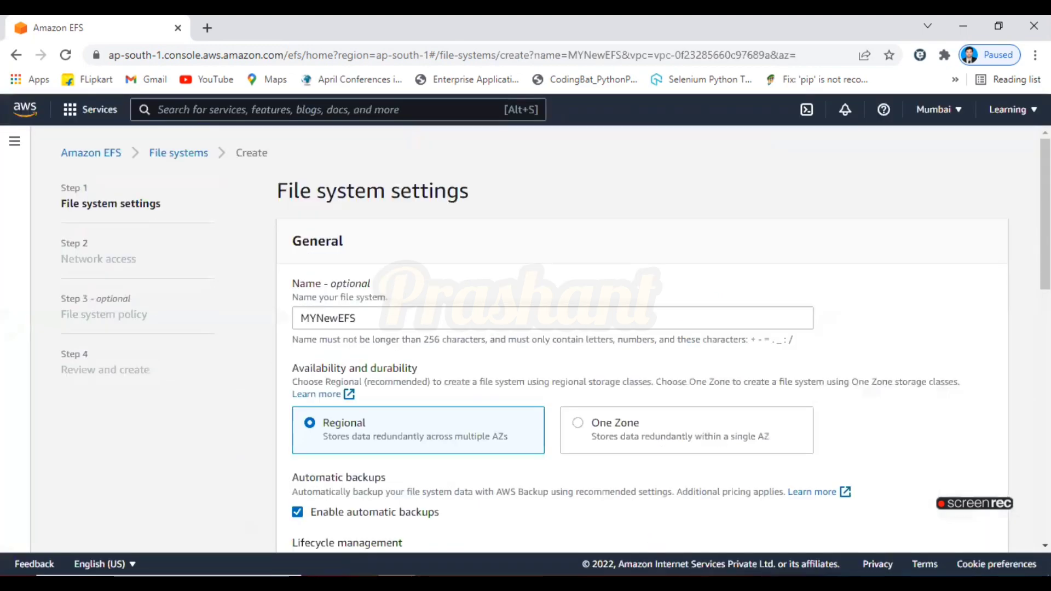
scroll(642, 335, "down", 8)
scroll(798, 505, "down", 5)
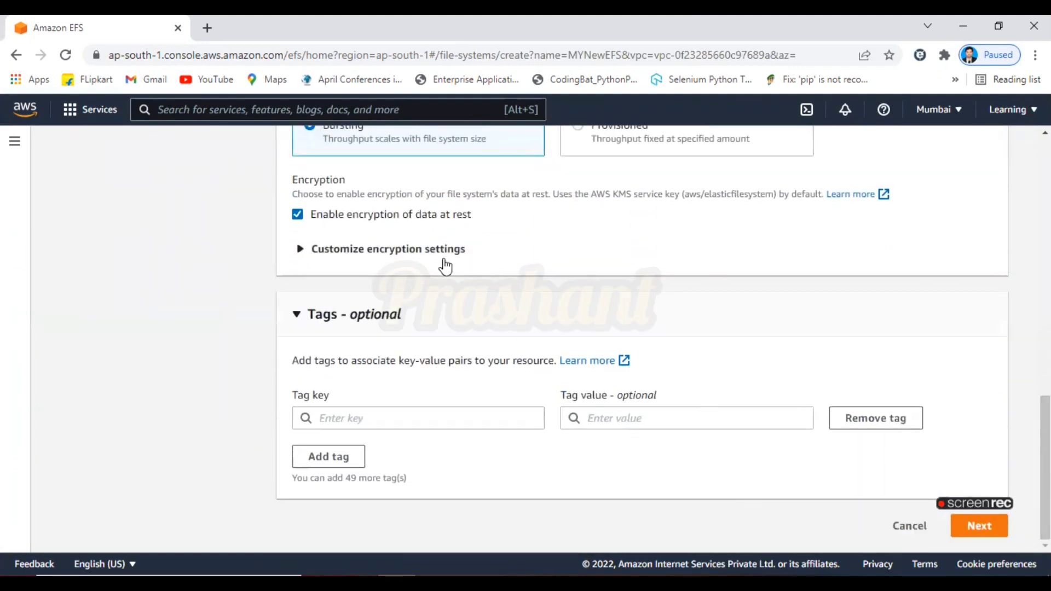
left_click(978, 526)
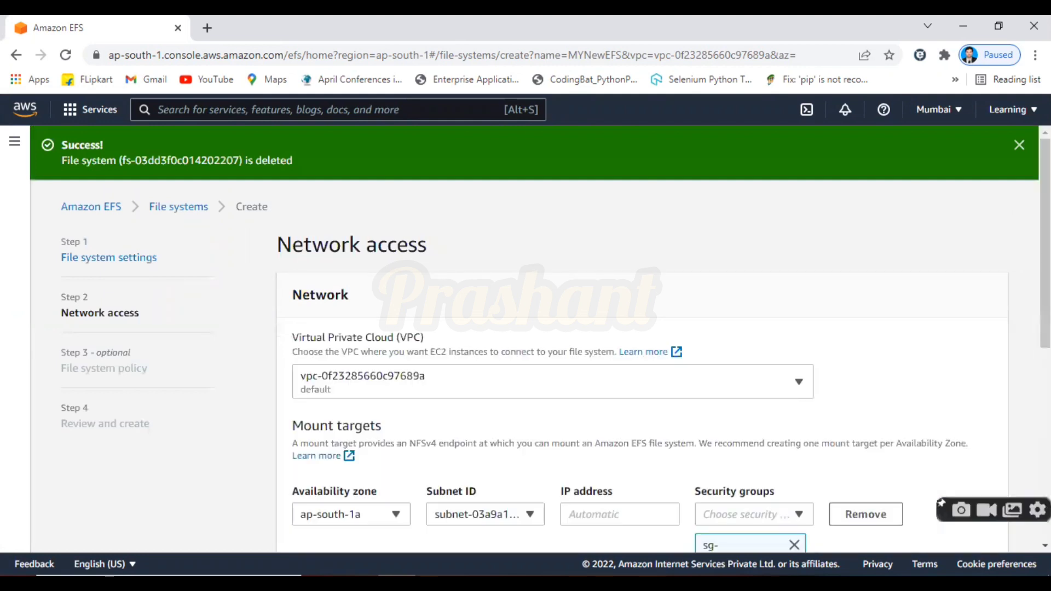
Remove the default security group from all three mount targets
scroll(646, 339, "down", 6)
scroll(646, 339, "up", 3)
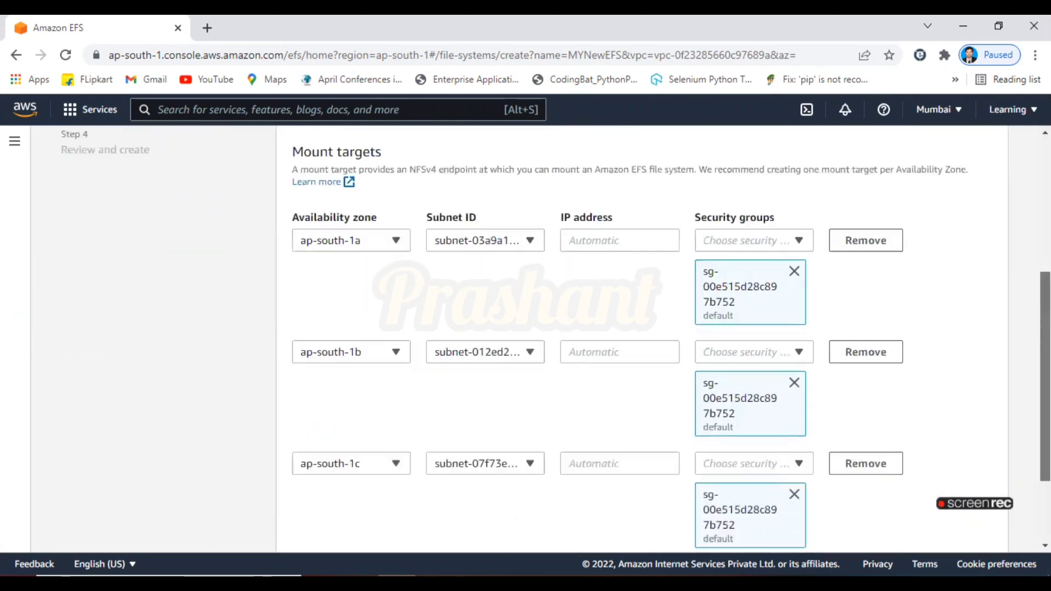
left_click(795, 292)
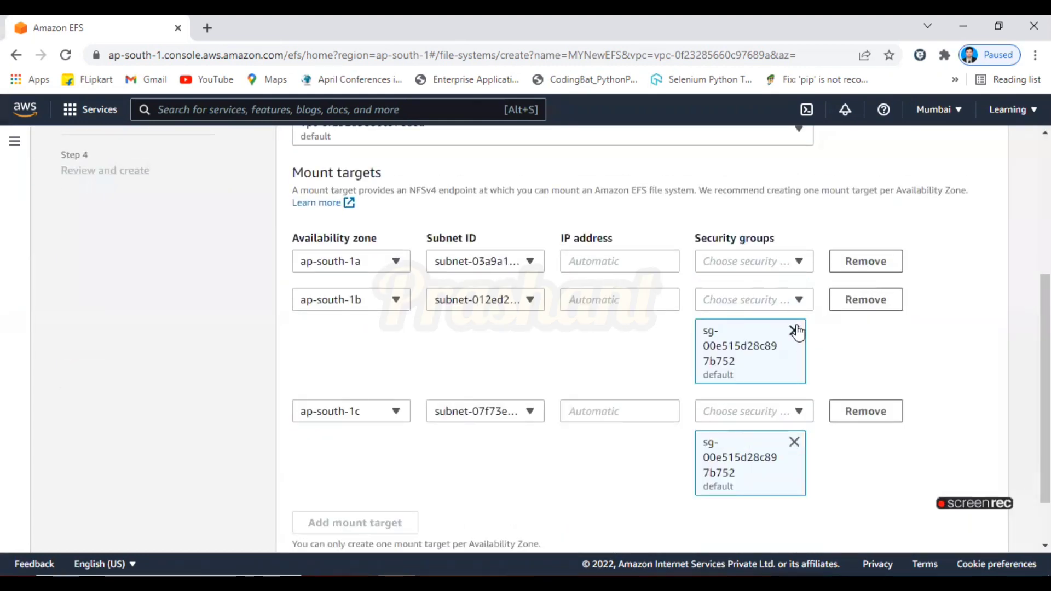
left_click(795, 331)
left_click(795, 377)
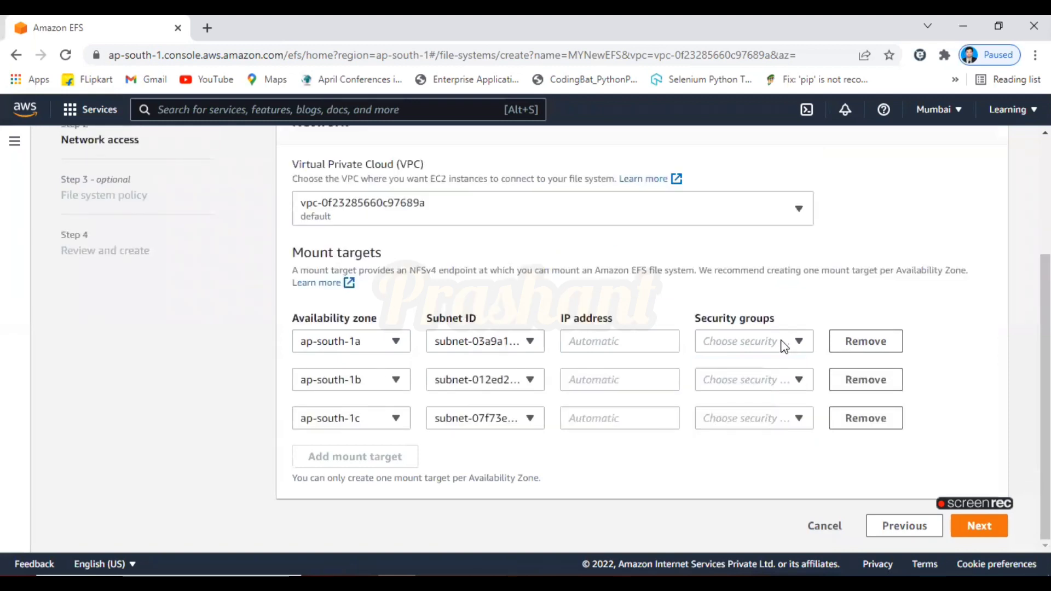
Assign the launch-wizard-1 security group to the ap-south-1a, 1b and 1c mount targets
left_click(791, 342)
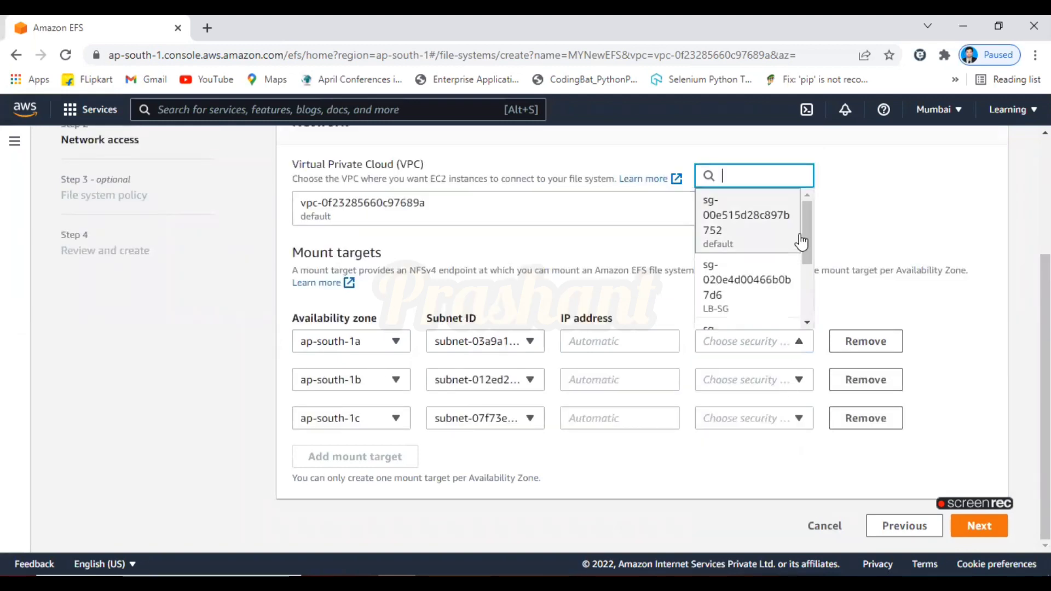
left_click_drag(806, 259, 802, 307)
left_click(777, 313)
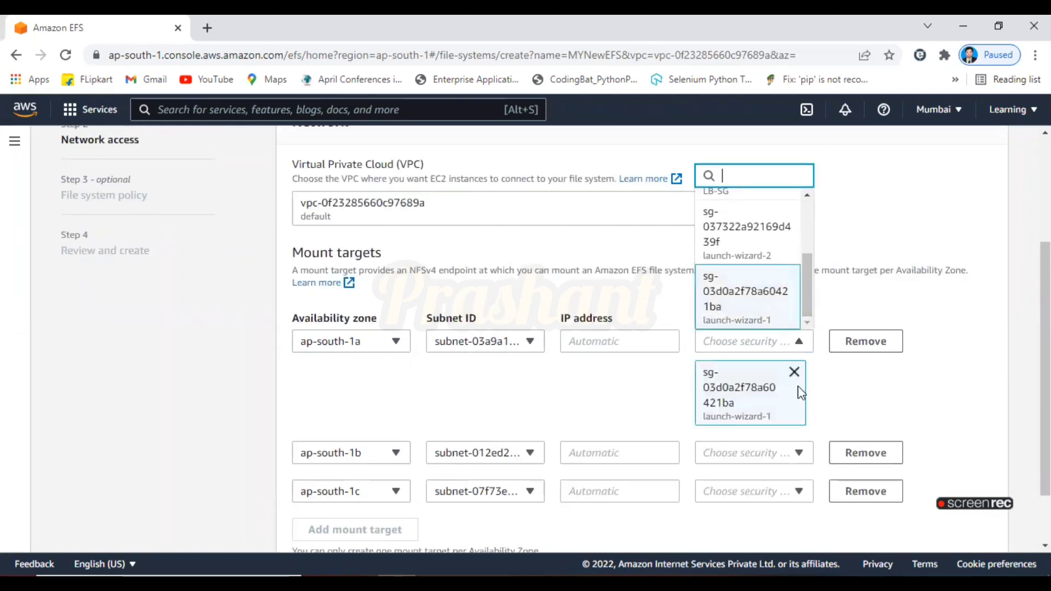
left_click(797, 453)
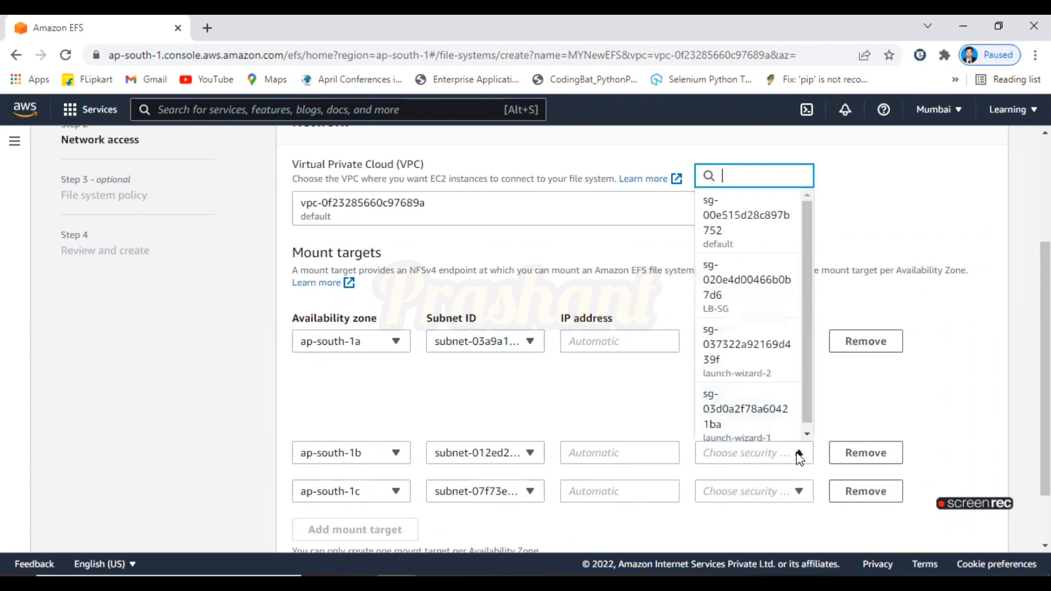
left_click(763, 429)
scroll(795, 500, "down", 3)
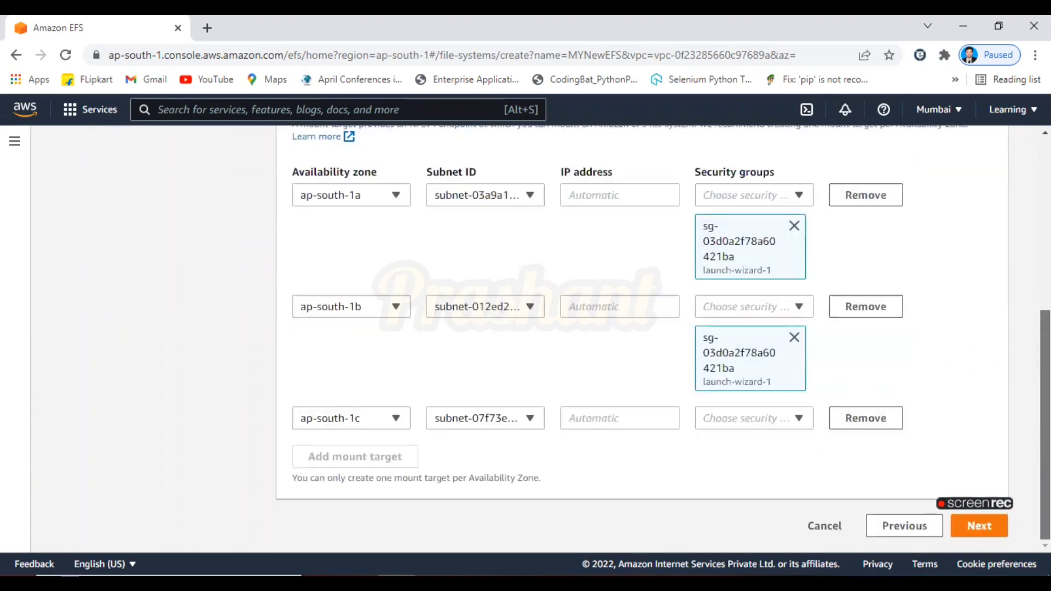
left_click(800, 418)
left_click_drag(806, 349, 806, 411)
left_click(763, 383)
scroll(763, 383, "down", 2)
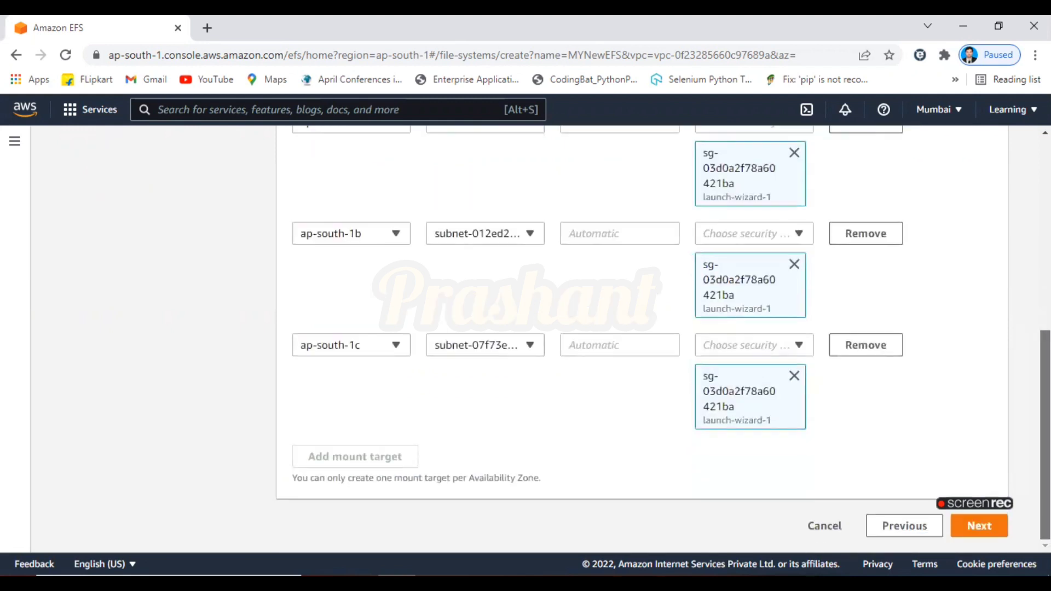
Proceed through the remaining wizard steps and create the MYNewEFS file system
left_click(994, 526)
left_click(982, 529)
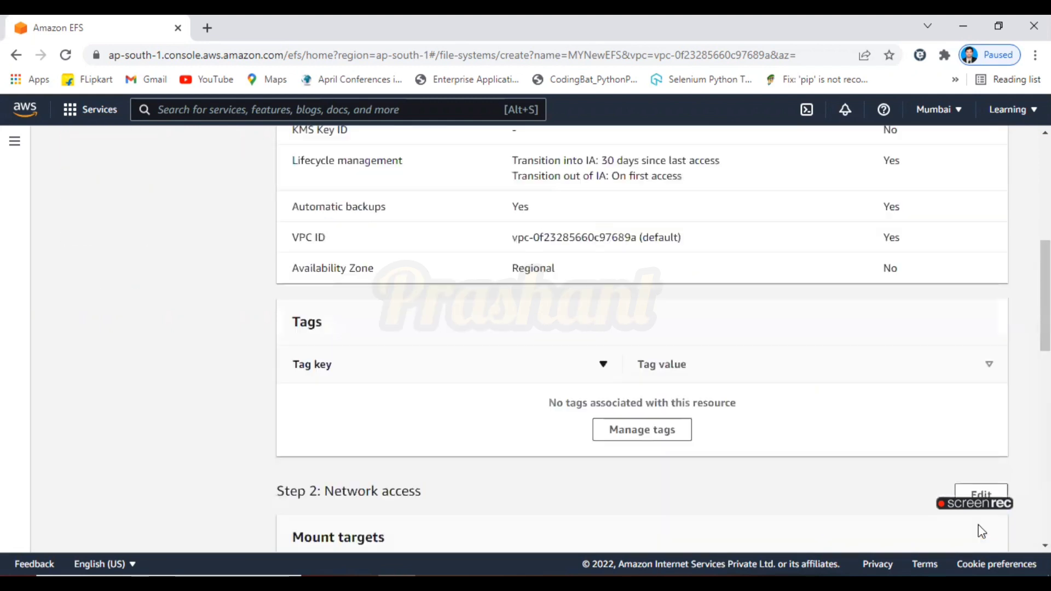
left_click_drag(1046, 312, 1045, 503)
left_click(971, 527)
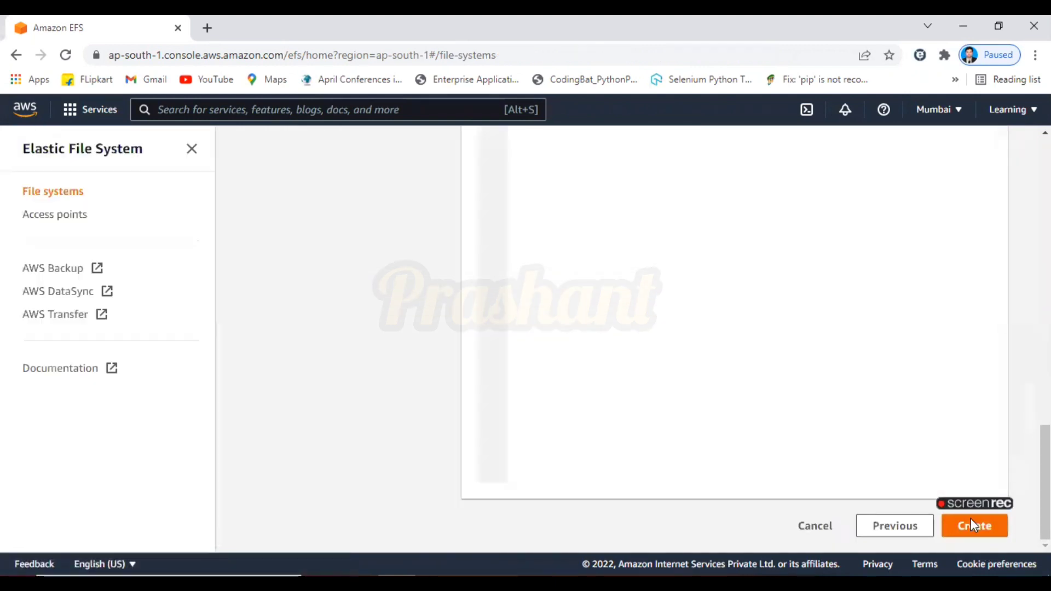
left_click_drag(1045, 351, 1045, 367)
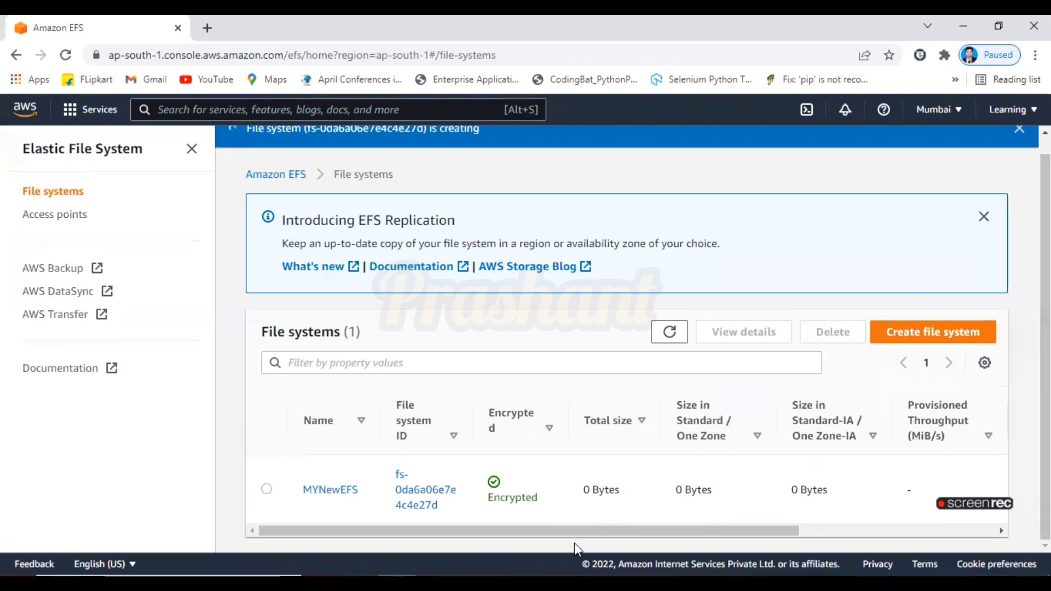
mouse_move(510, 579)
left_click(528, 523)
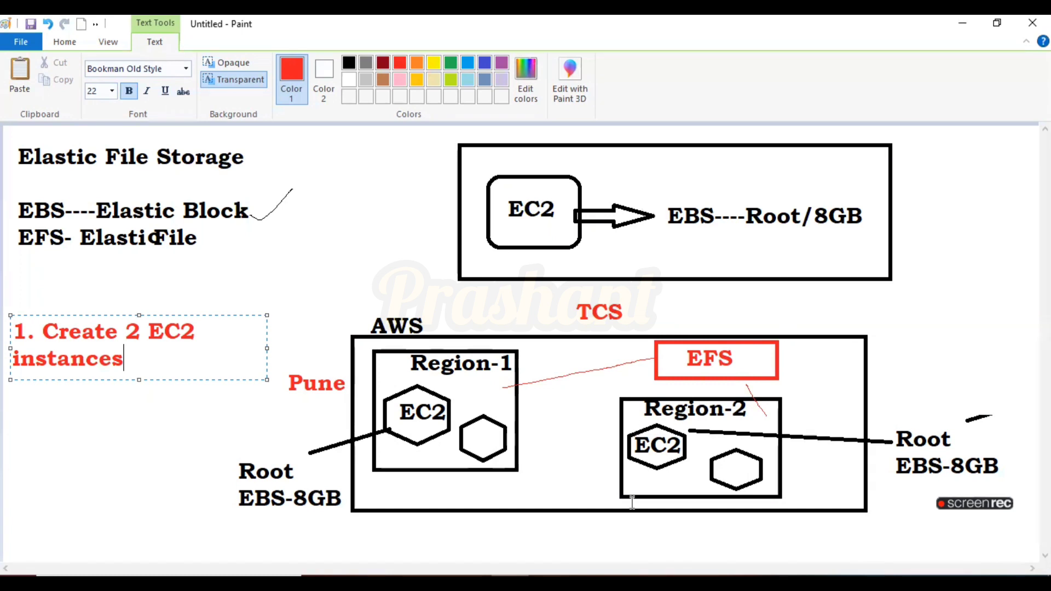
key("alt+Tab")
key("alt+Tab")
key("alt+Tab")
key("alt+Tab")
Launch Windows PowerShell from the Start search
key("super+s")
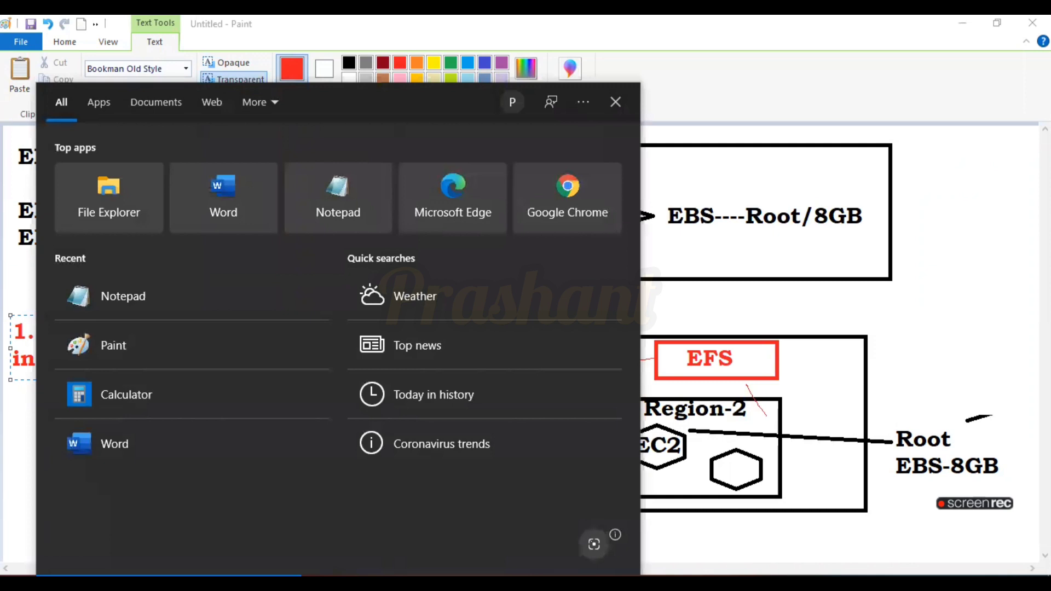
type("power")
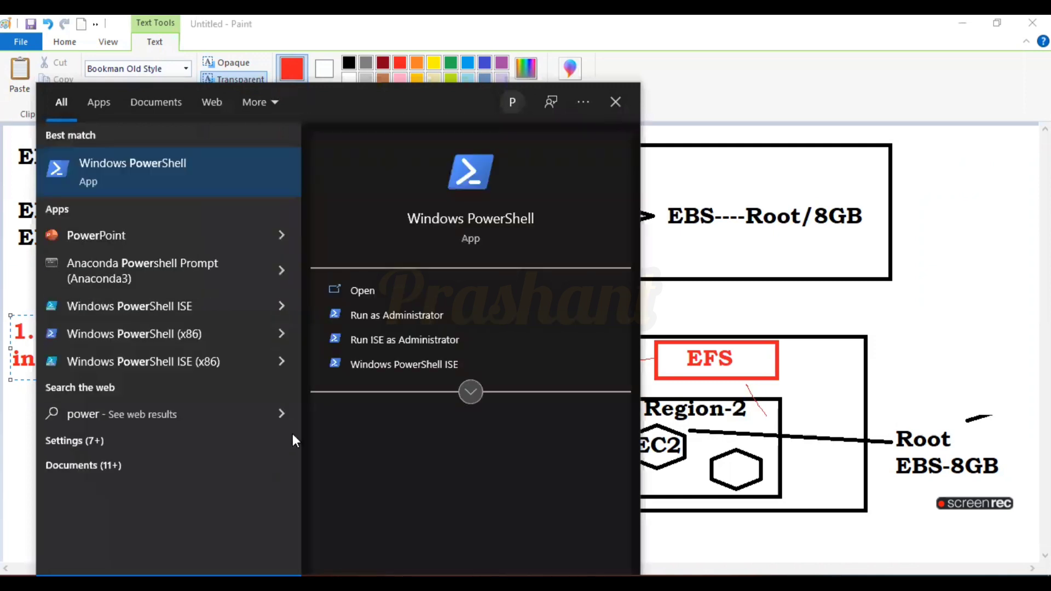
left_click(244, 170)
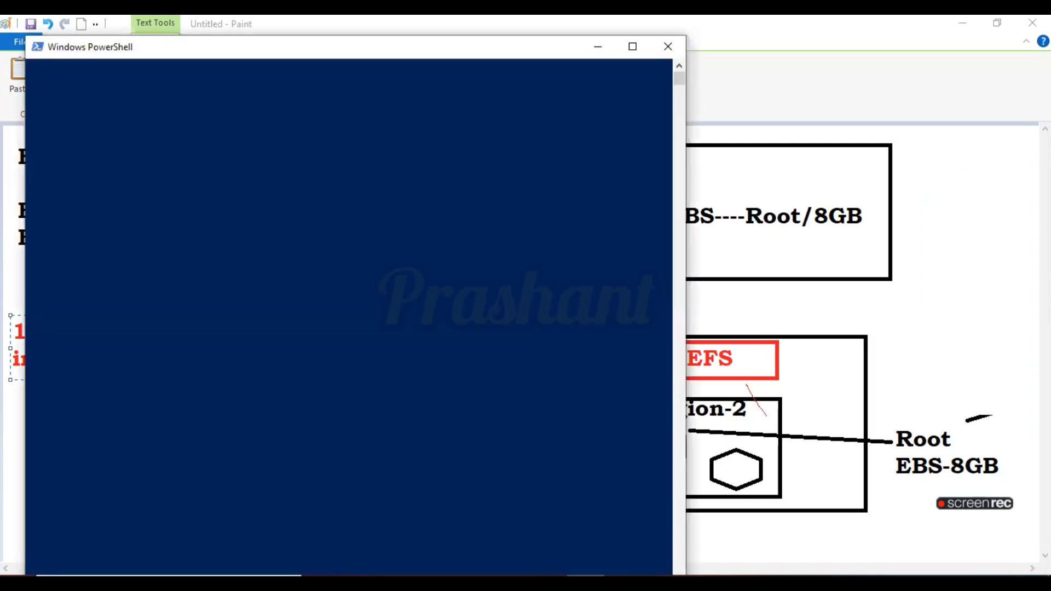
Select the ssh connection command in the EFS notes in Notepad and maximize the Notepad window
left_click(548, 582)
left_click(873, 323)
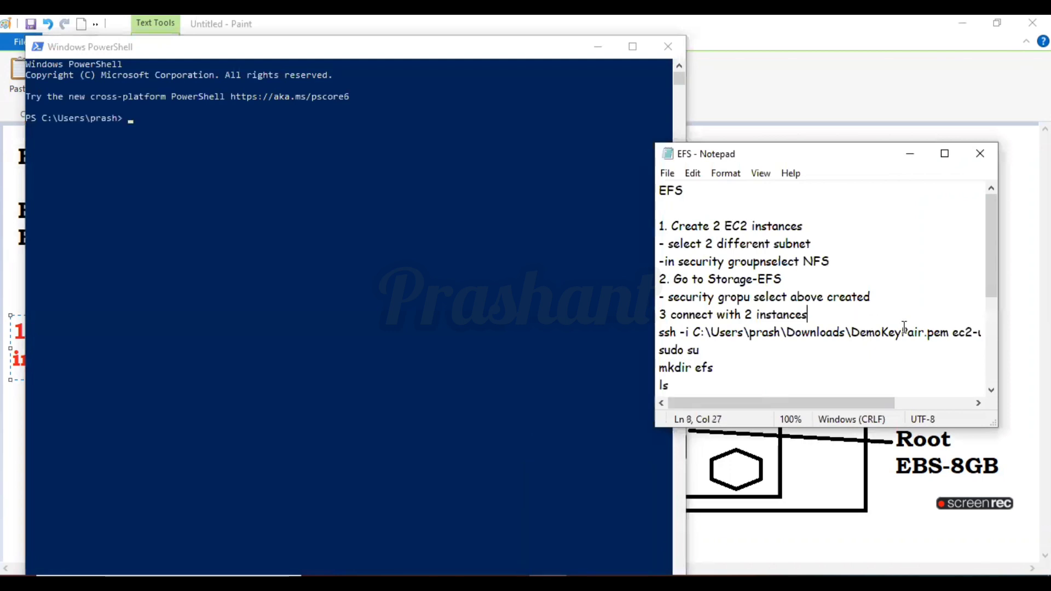
left_click_drag(873, 323, 1012, 332)
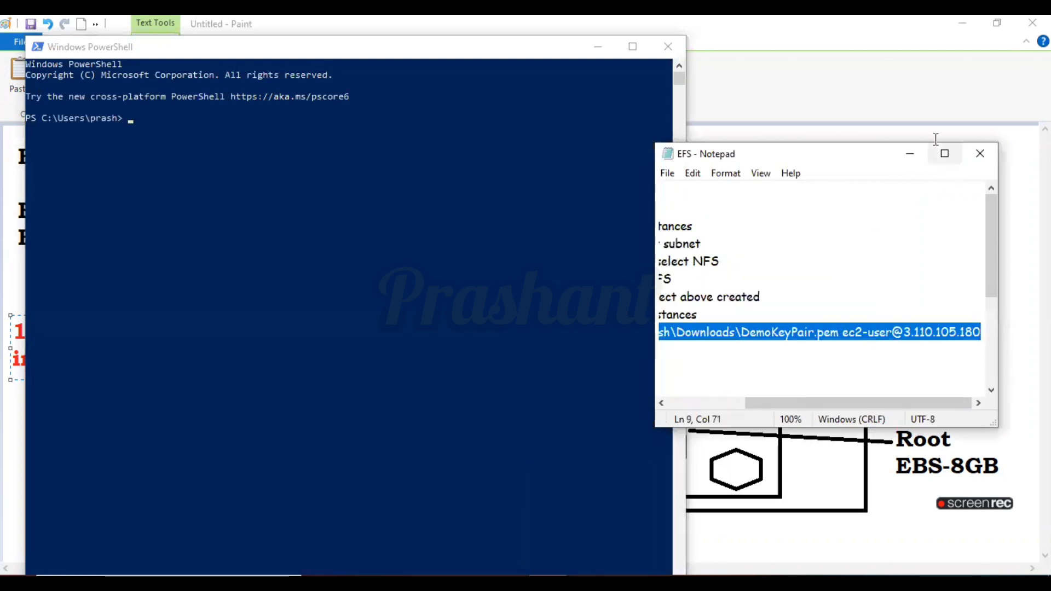
left_click(944, 153)
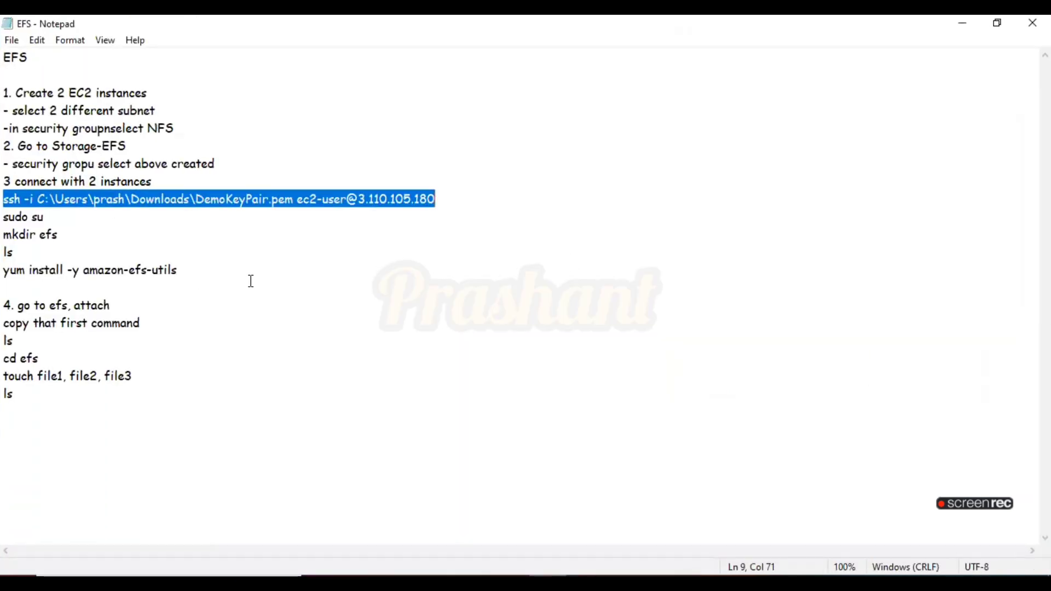
Select the host IP address at the end of the ssh command in the EFS notes
left_click_drag(244, 293, 23, 241)
left_click(7, 202)
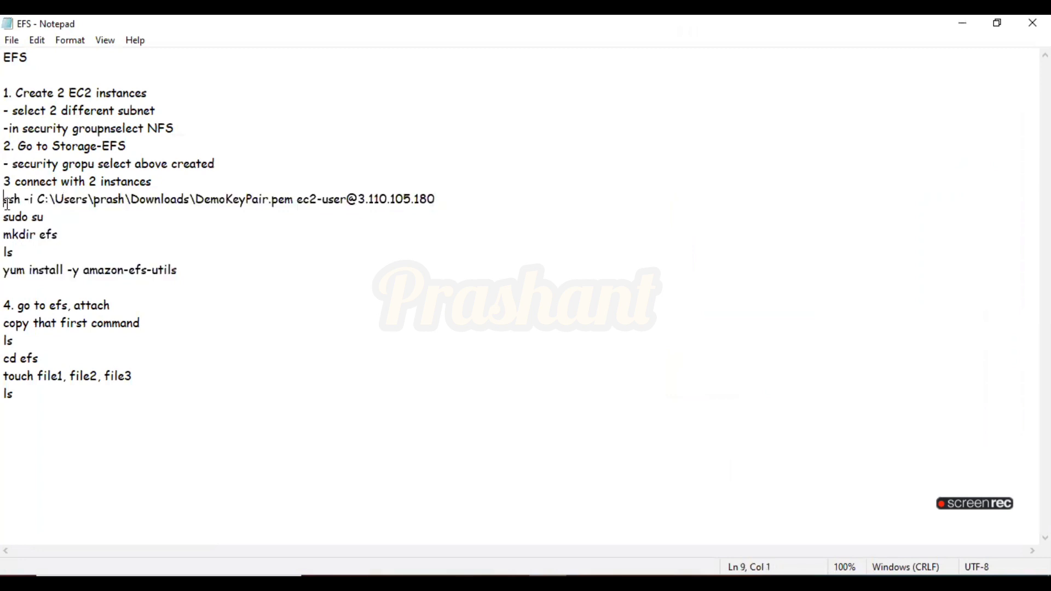
left_click_drag(25, 199, 342, 198)
left_click(359, 236)
left_click_drag(441, 198, 374, 196)
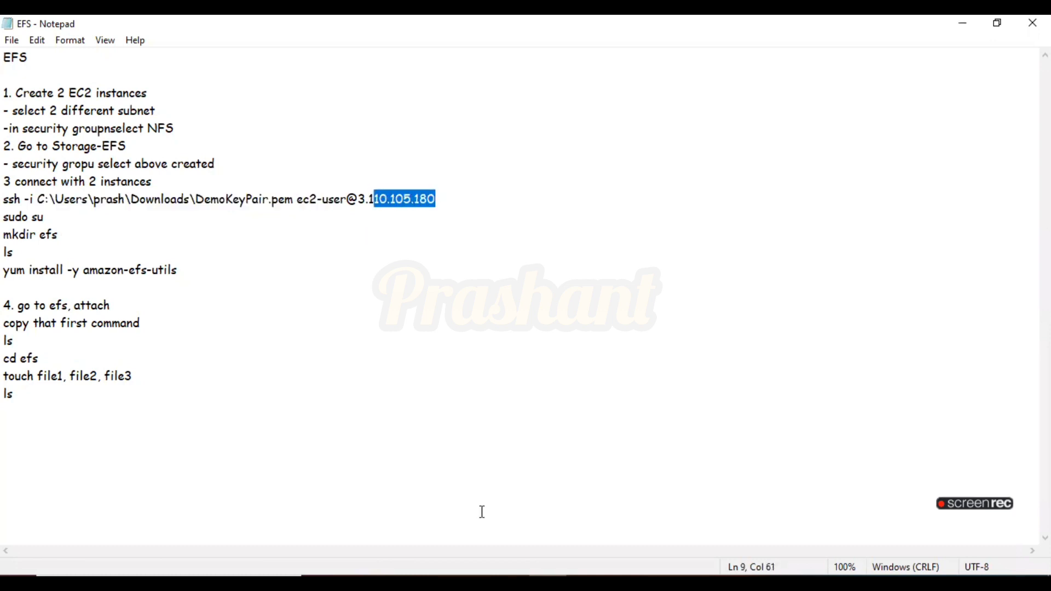
Open the EC2 service from the console search and dismiss the welcome message
key("alt+Tab")
left_click(264, 107)
type("ec2")
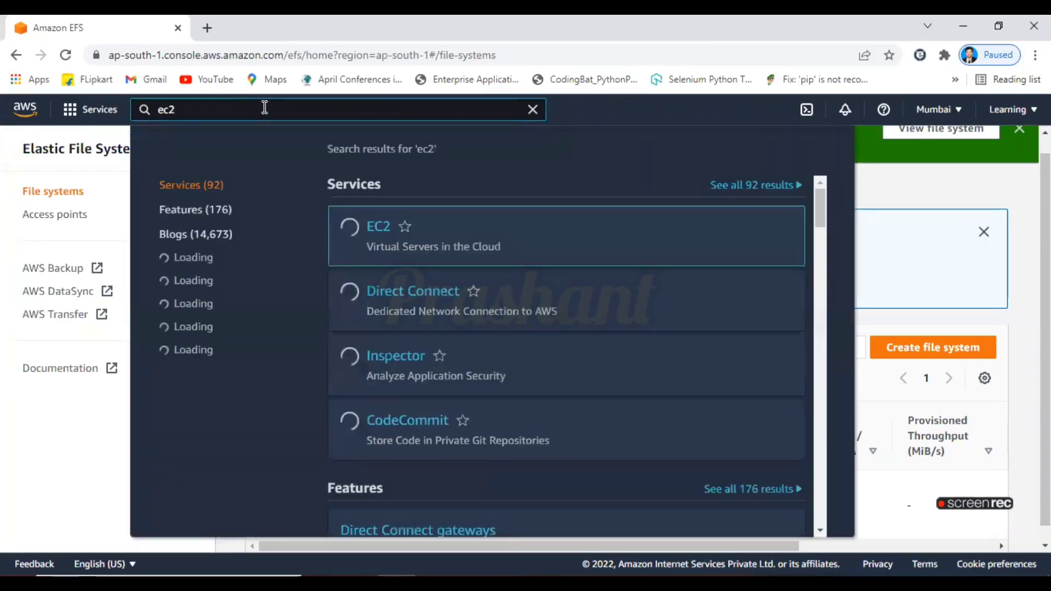
key("Return")
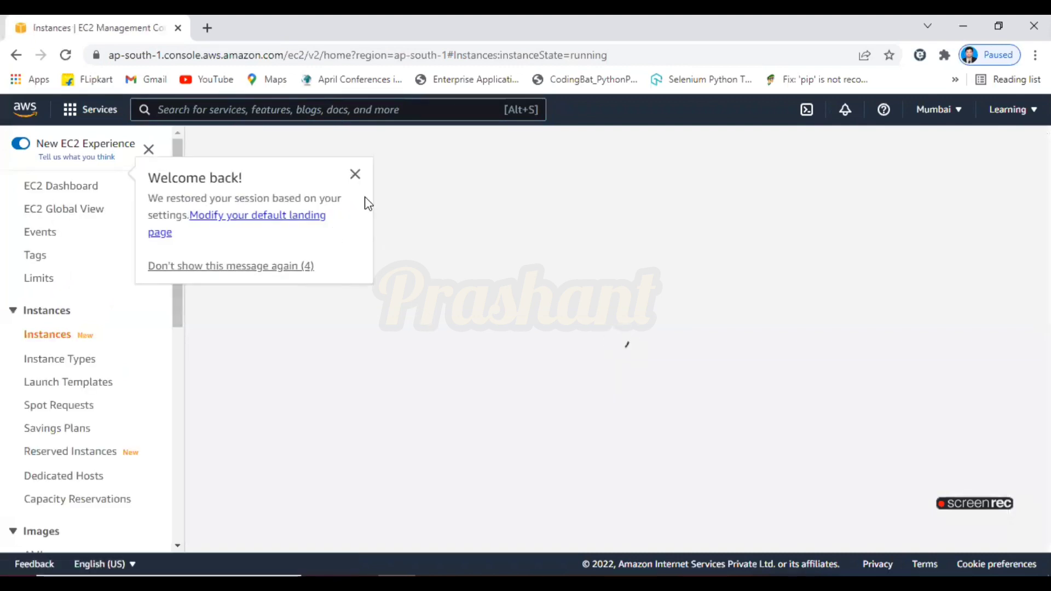
left_click(356, 175)
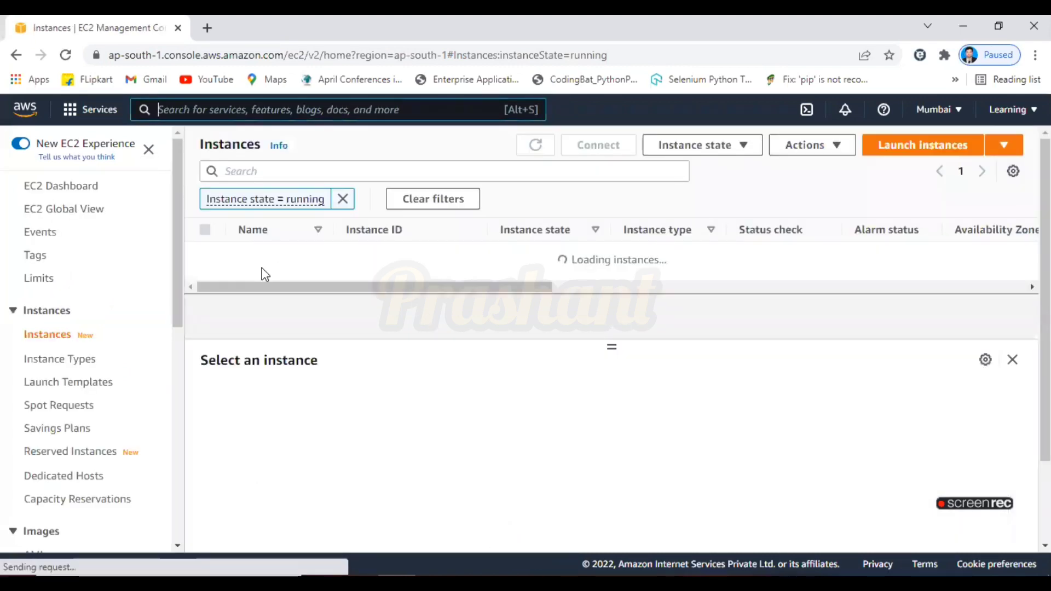
Select the Region-1 instance and copy its public IPv4 address
left_click(205, 254)
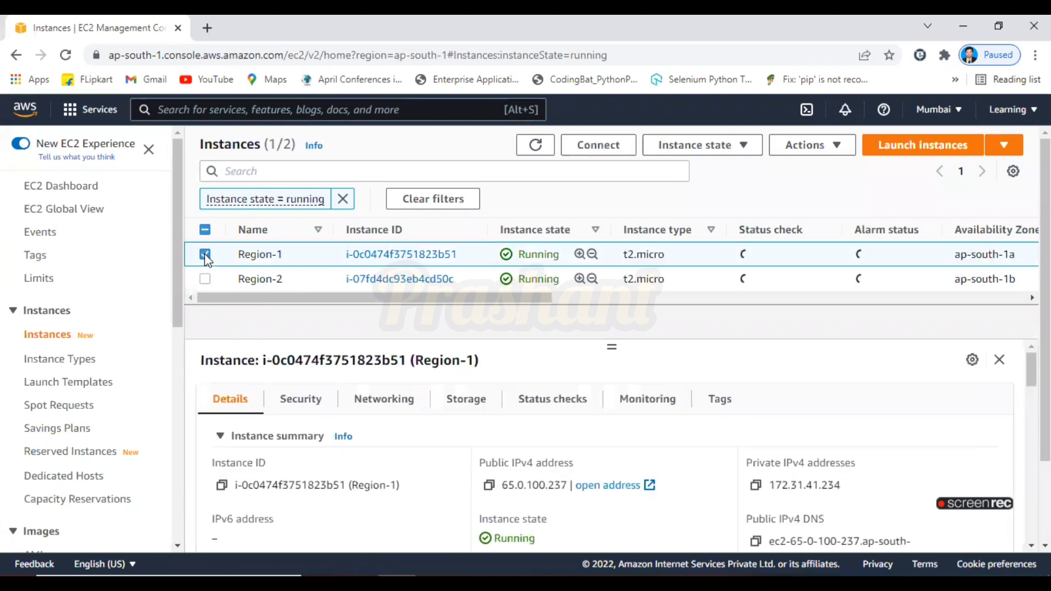
left_click(204, 254)
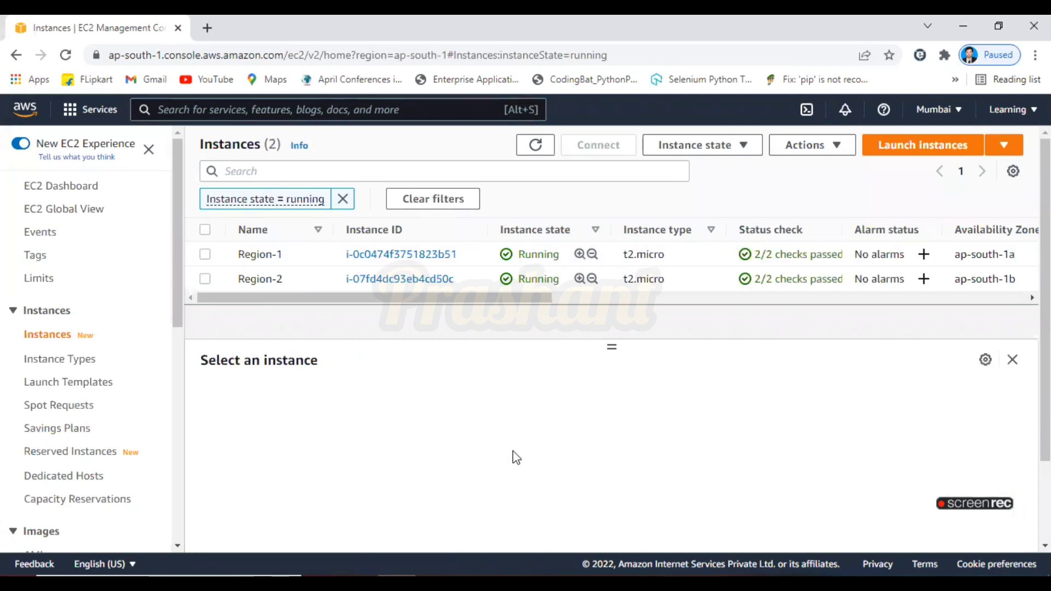
left_click(205, 254)
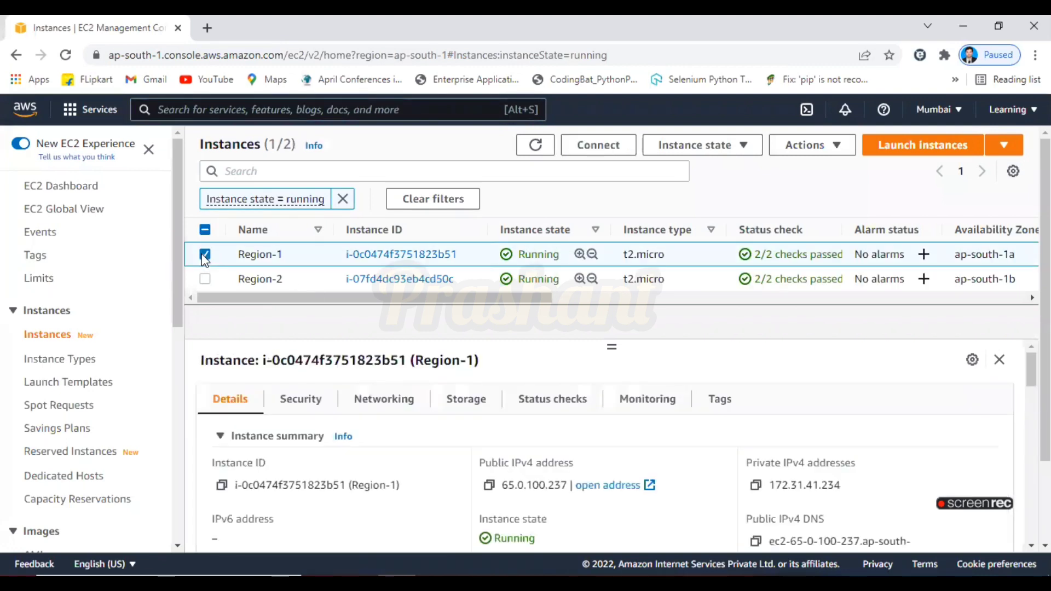
left_click(491, 489)
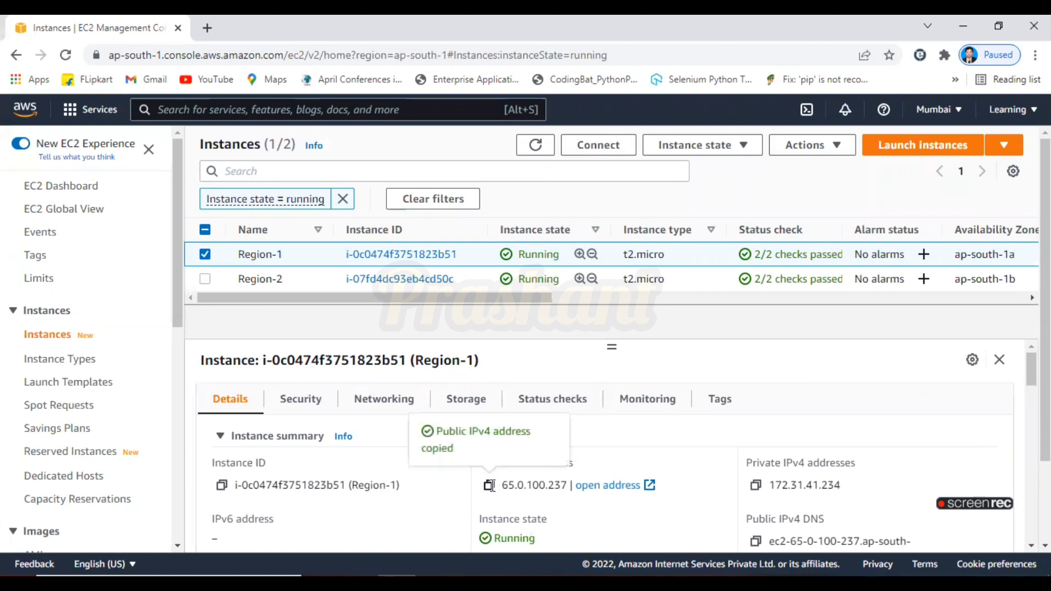
Replace the host address in the ssh command with Region-1's public IP 65.0.100.237
key("alt+Tab")
key("BackSpace")
key("BackSpace")
key("BackSpace")
key("BackSpace")
key("BackSpace")
key("BackSpace")
key("BackSpace")
key("BackSpace")
key("BackSpace")
key("BackSpace")
key("BackSpace")
key("BackSpace")
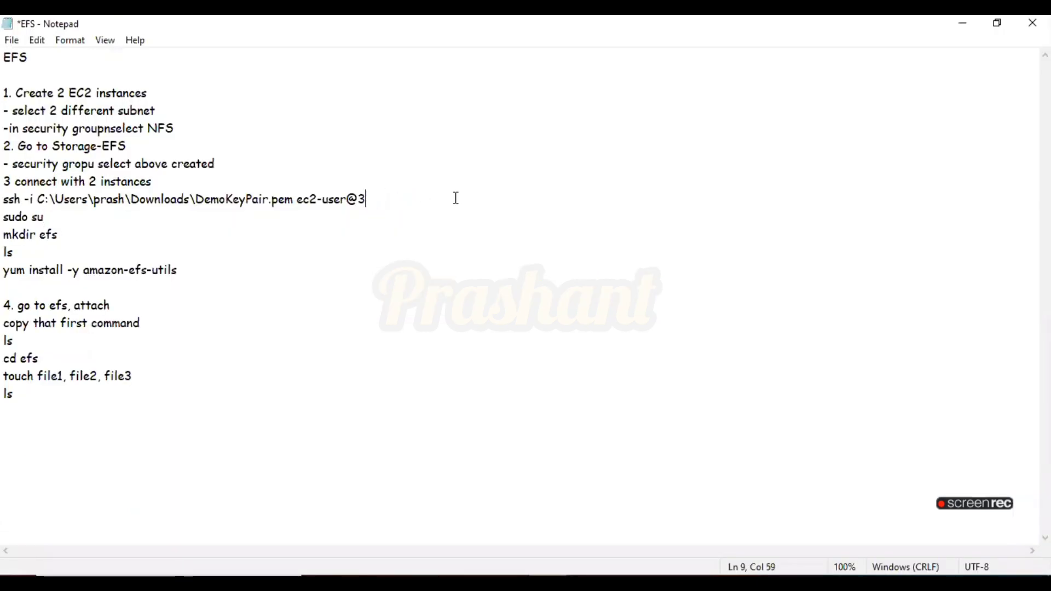
key("ctrl+v")
Copy the ssh command and run it in PowerShell, answering yes to connect to the Region-1 instance
left_click_drag(3, 217, 99, 235)
left_click_drag(435, 200, 7, 195)
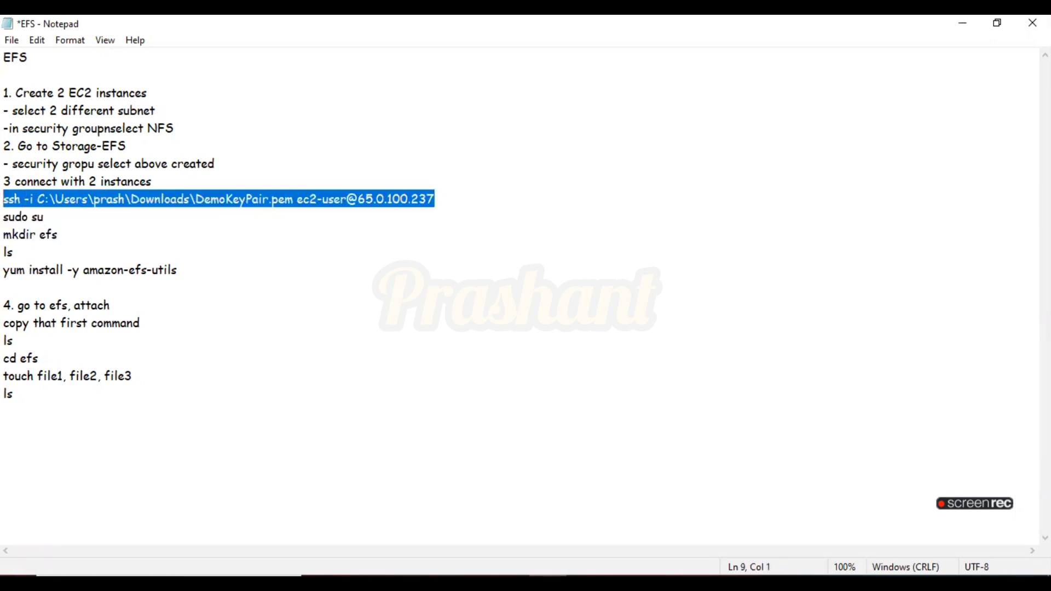
type("ssh")
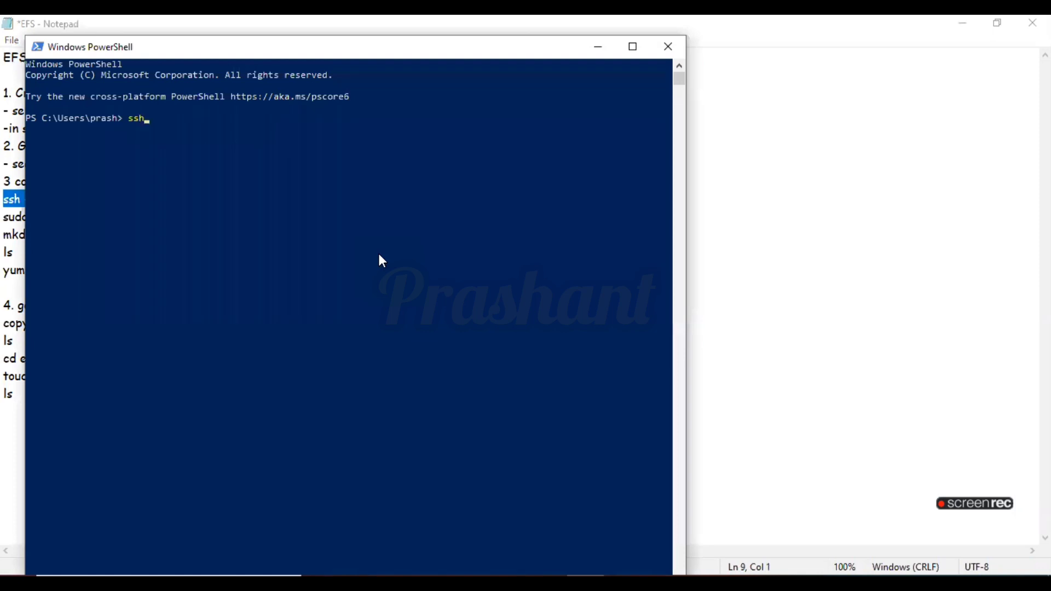
key("Return")
right_click(382, 261)
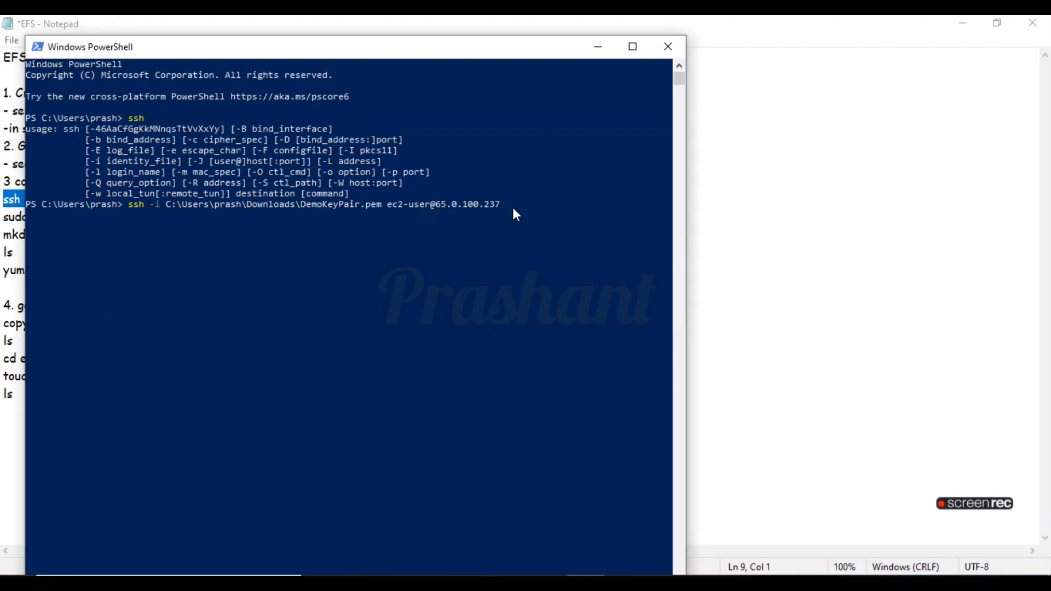
key("Return")
type("y")
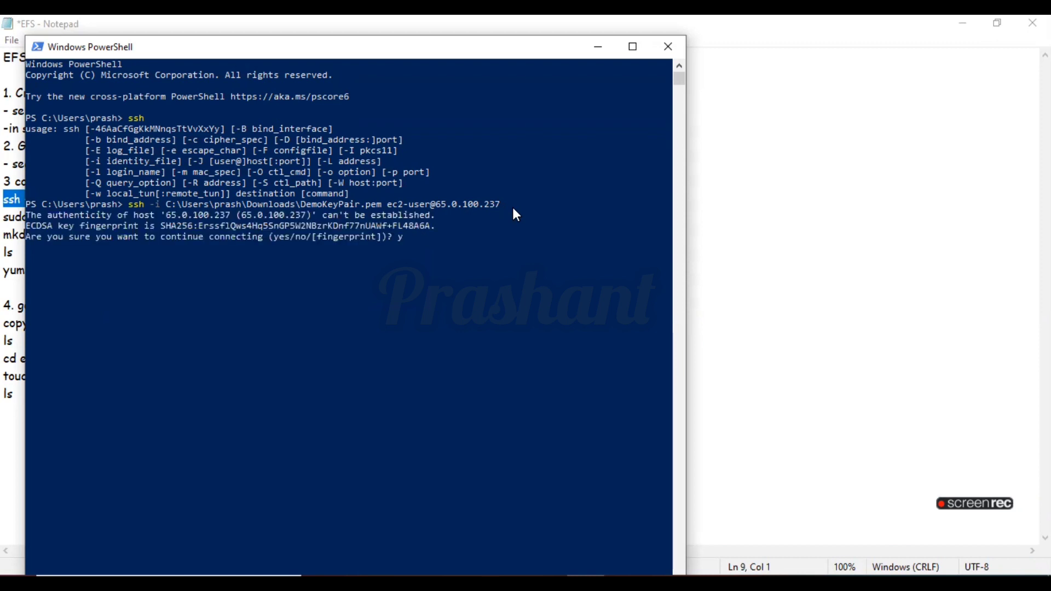
type("es")
key("Return")
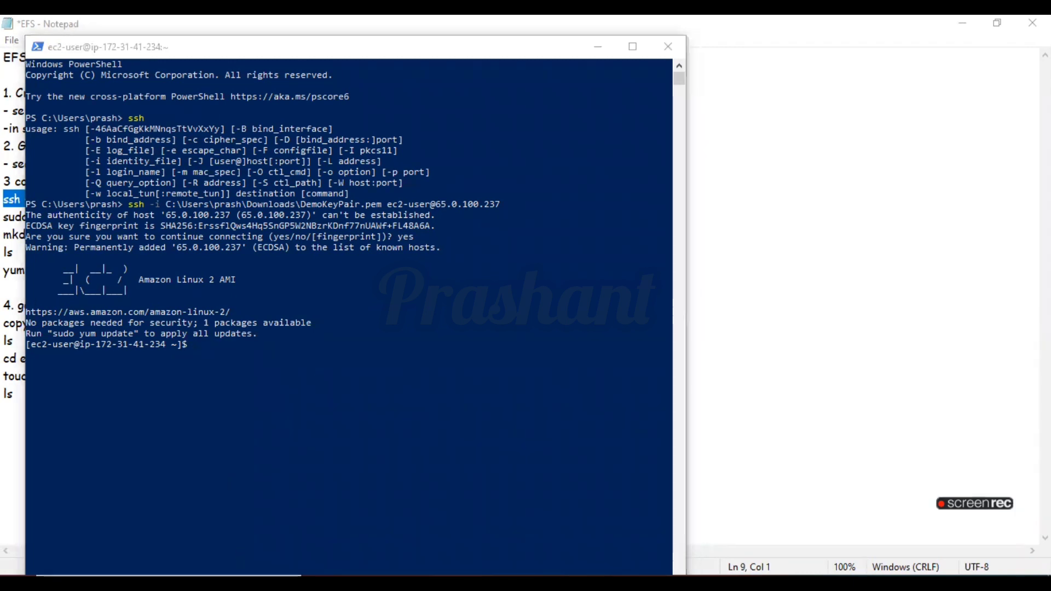
Open a second Windows PowerShell window and run ssh in it
key("super")
type("power")
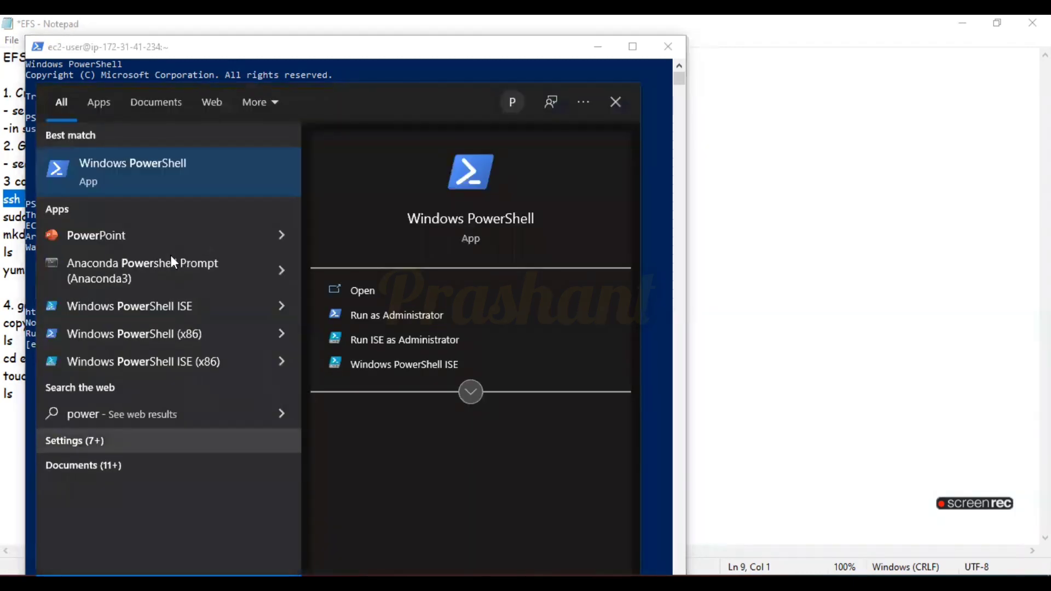
left_click(162, 179)
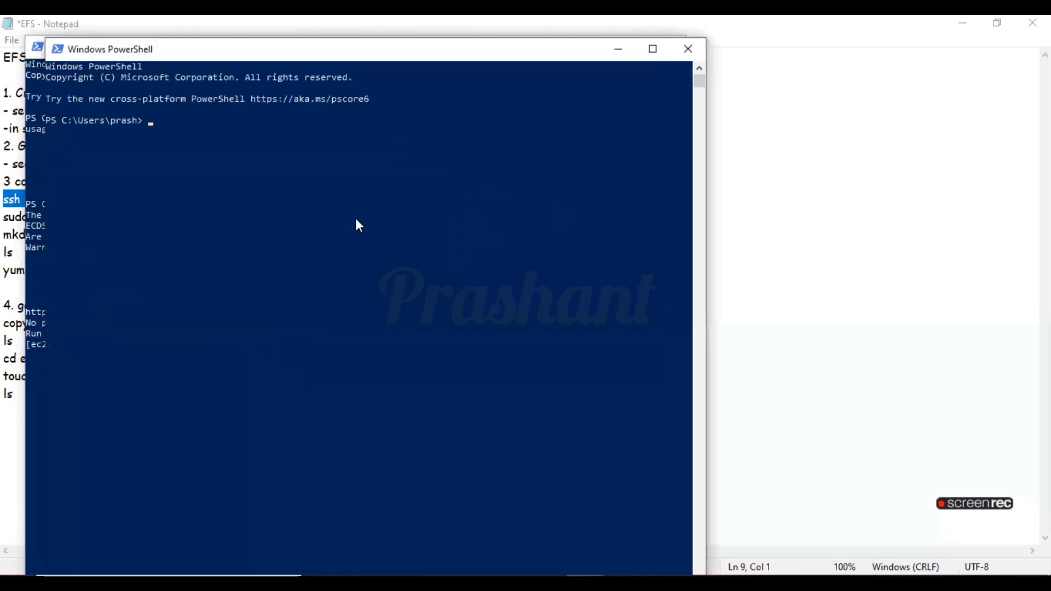
type("ssh")
key("Return")
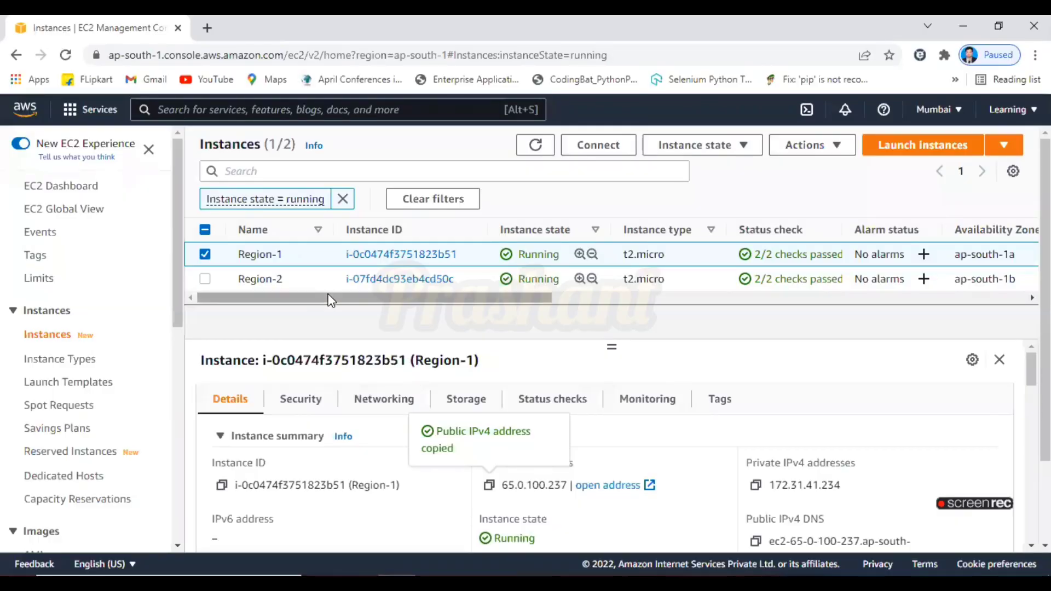
Select the Region-2 instance instead and copy its public IPv4 address
left_click(204, 254)
left_click(205, 279)
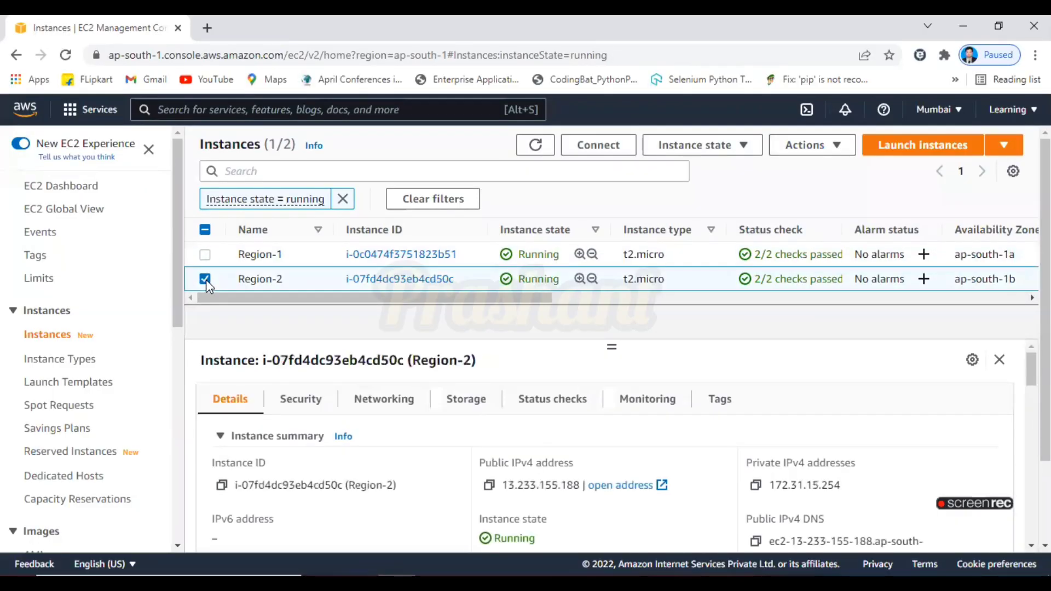
left_click(490, 487)
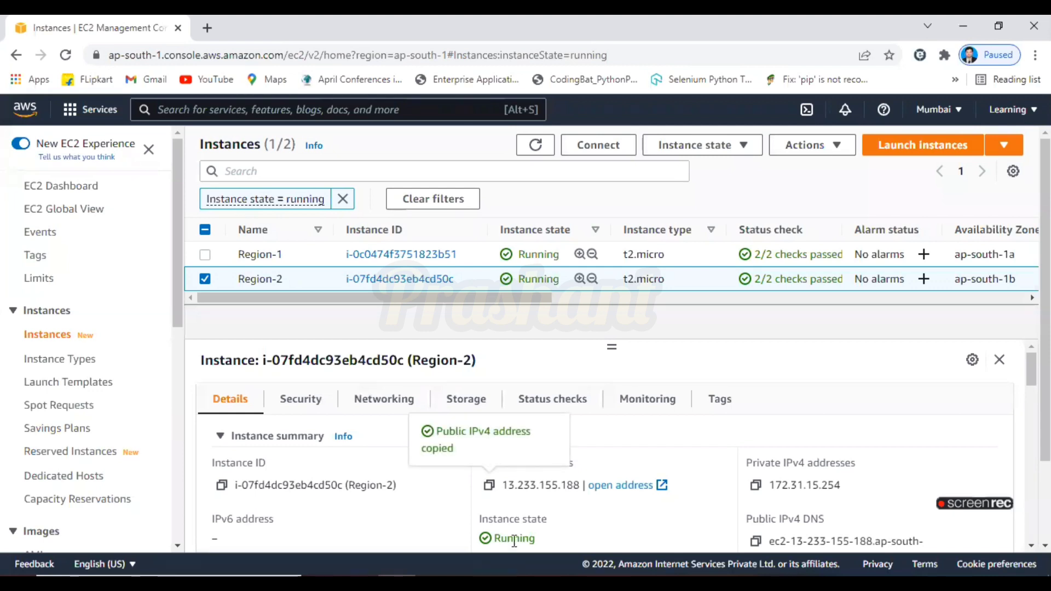
Replace the host address in the ssh command with Region-2's IP 13.233.155.188 and copy the line
key("alt+Tab")
key("BackSpace")
key("BackSpace")
key("BackSpace")
key("BackSpace")
key("BackSpace")
key("BackSpace")
key("BackSpace")
key("BackSpace")
key("BackSpace")
key("BackSpace")
key("BackSpace")
key("BackSpace")
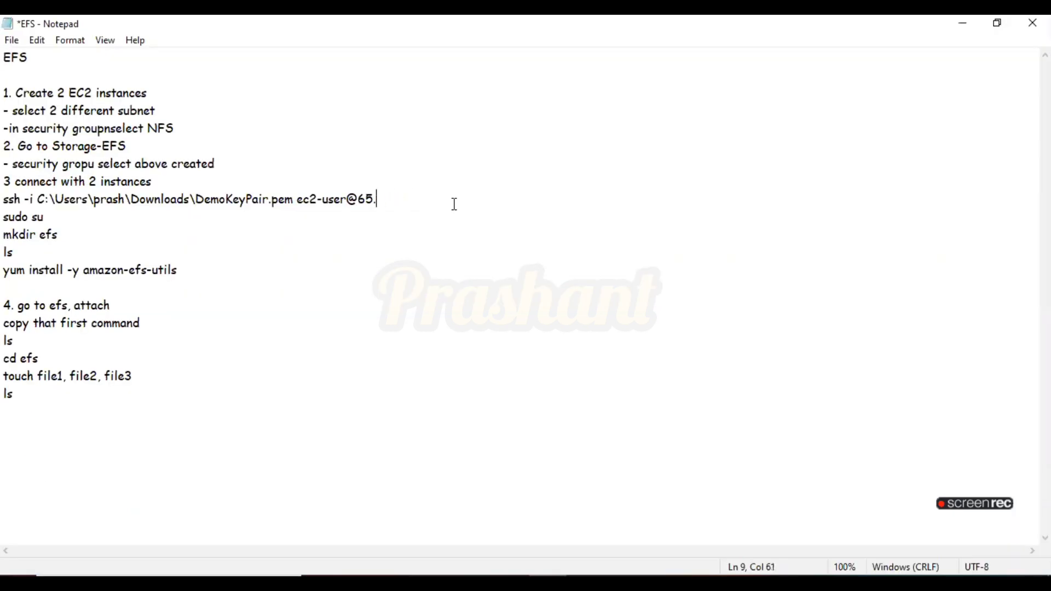
key("ctrl+v")
left_click_drag(469, 204, 8, 198)
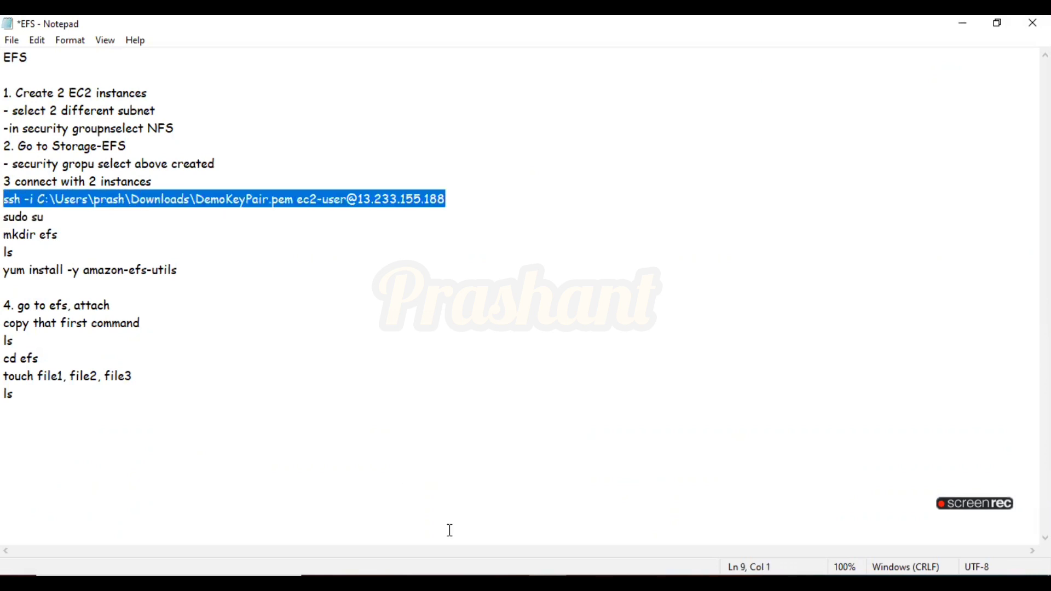
Run the Region-2 ssh command in the second PowerShell window, answering yes to connect
left_click(587, 584)
left_click(623, 487)
right_click(454, 367)
key("Return")
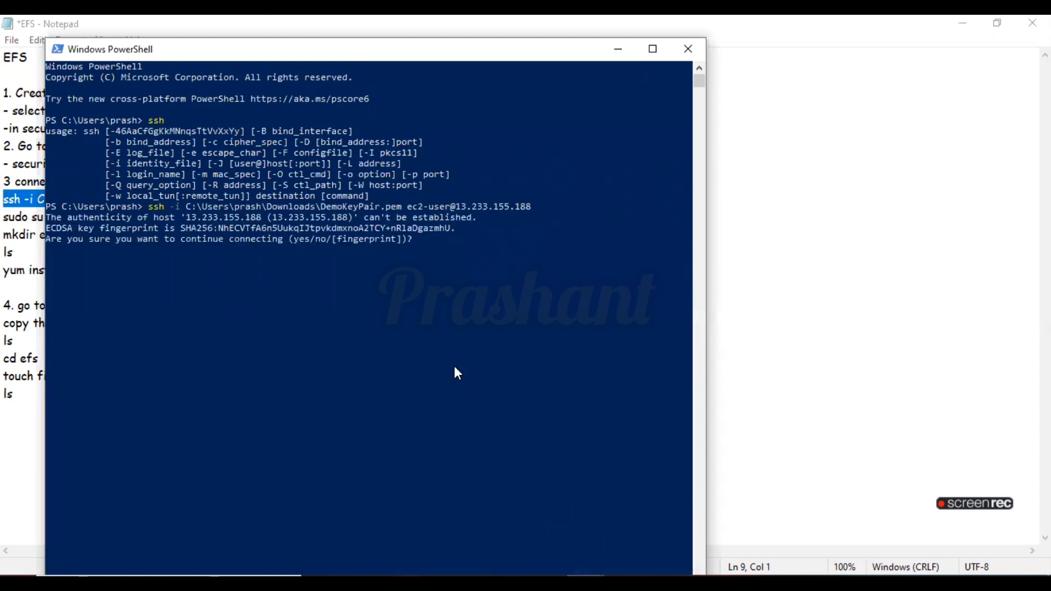
type("yes")
key("Return")
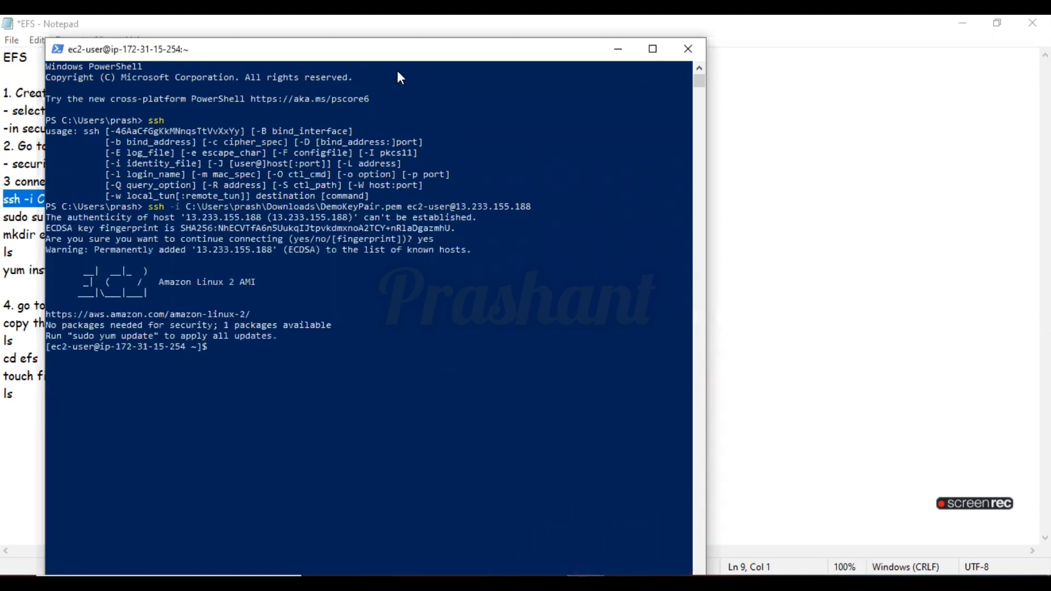
Resize and arrange the two PowerShell sessions side by side
left_click_drag(705, 193, 541, 193)
left_click_drag(375, 47, 873, 36)
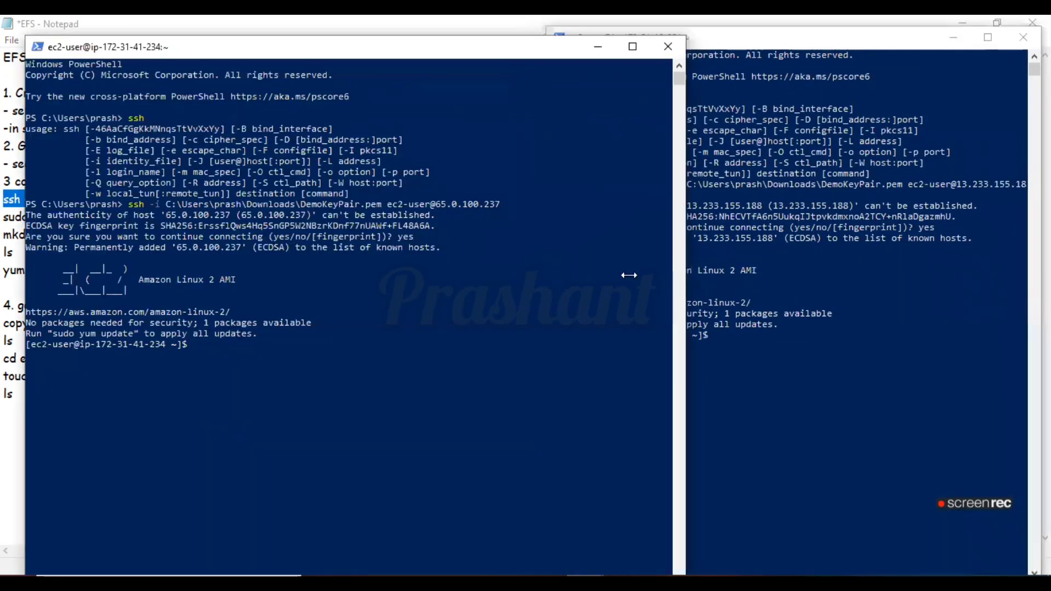
left_click_drag(629, 274, 486, 249)
left_click_drag(285, 51, 311, 31)
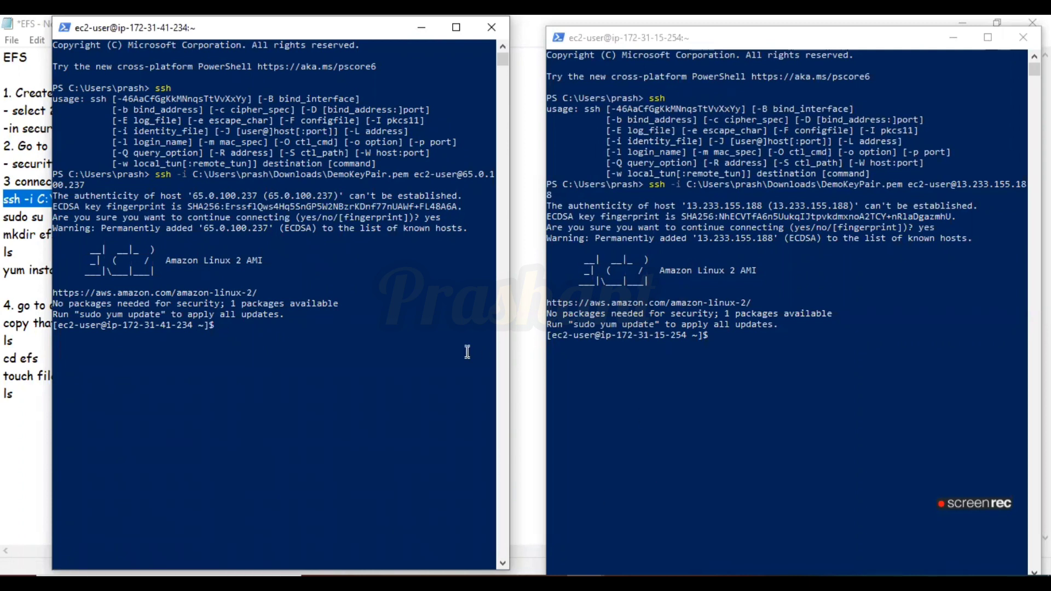
Review the EFS notes for the commands to run on the instances
key("alt+Tab")
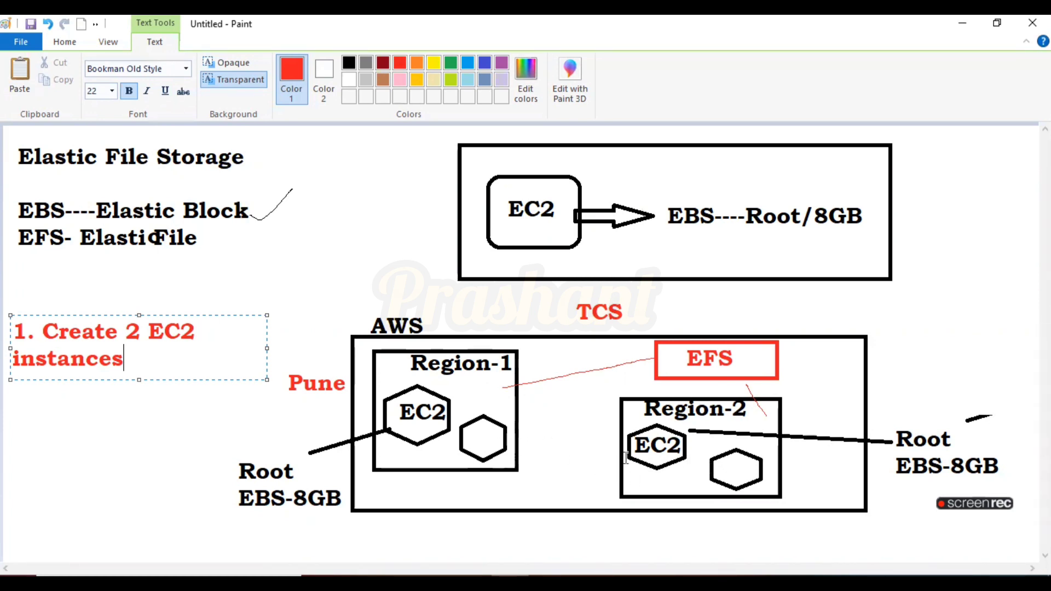
key("alt+Tab")
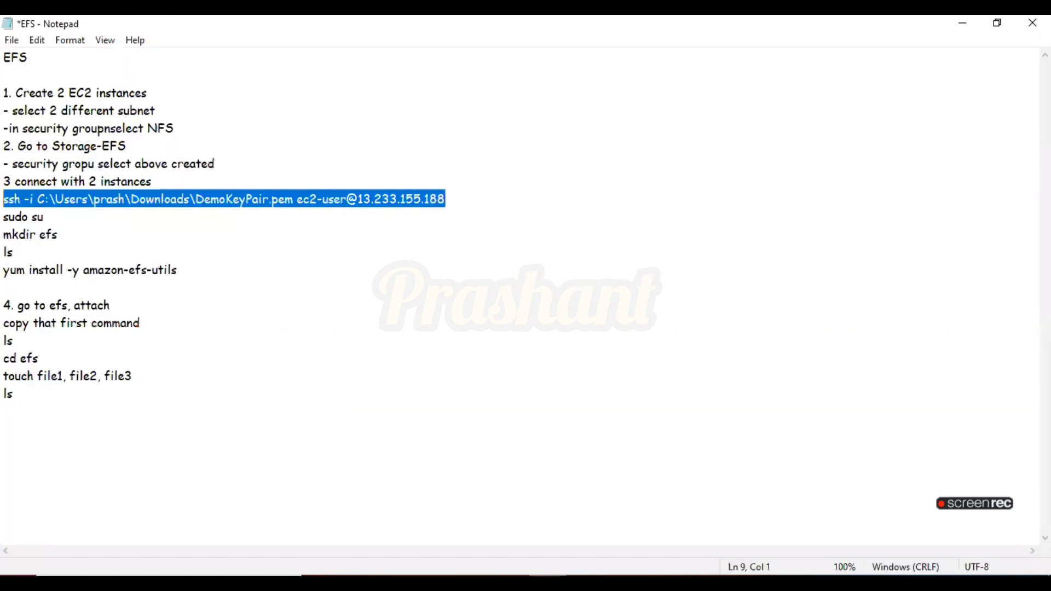
left_click(180, 324)
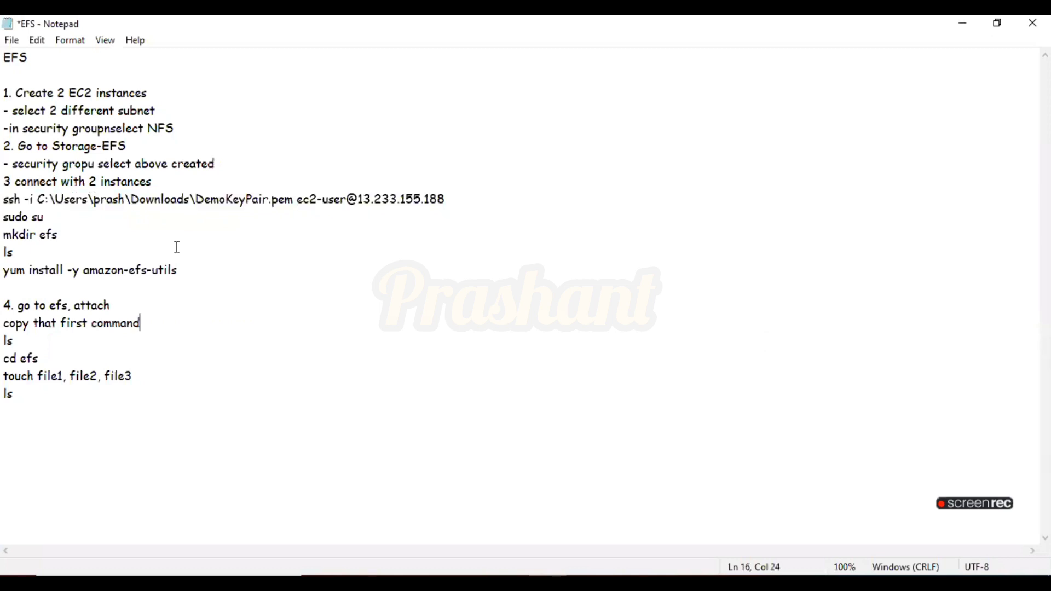
left_click_drag(453, 195, 5, 93)
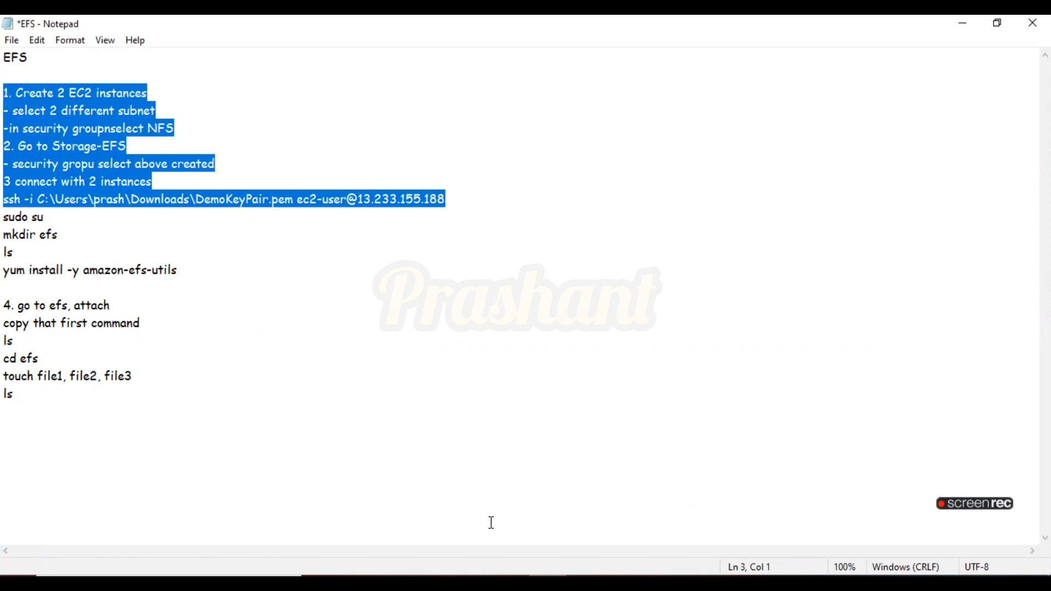
left_click(561, 525)
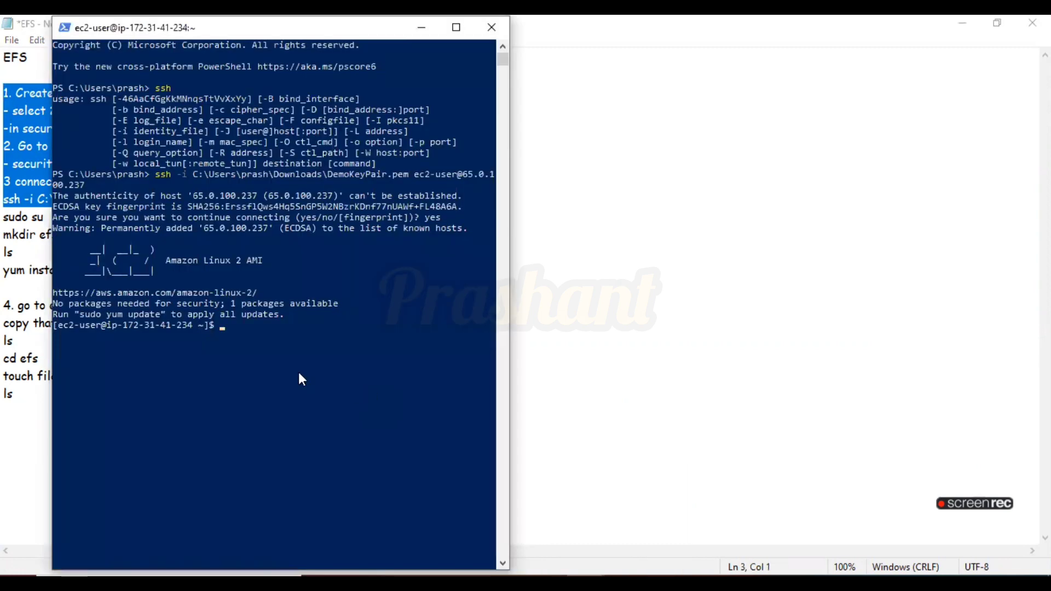
Switch to the root user with sudo su in both instance terminals
type("sudo su")
key("Return")
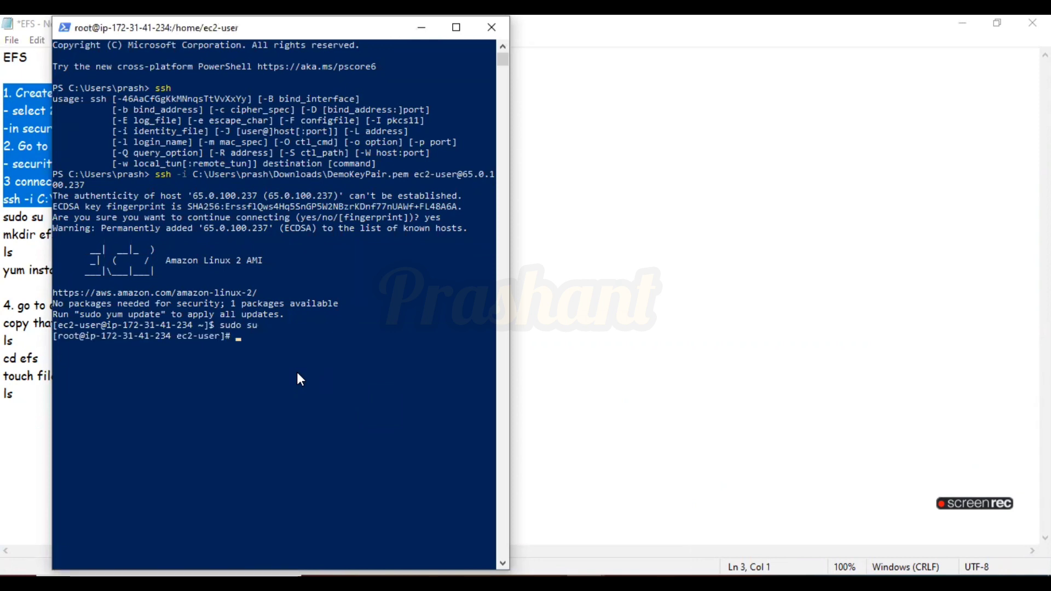
left_click_drag(58, 337, 79, 336)
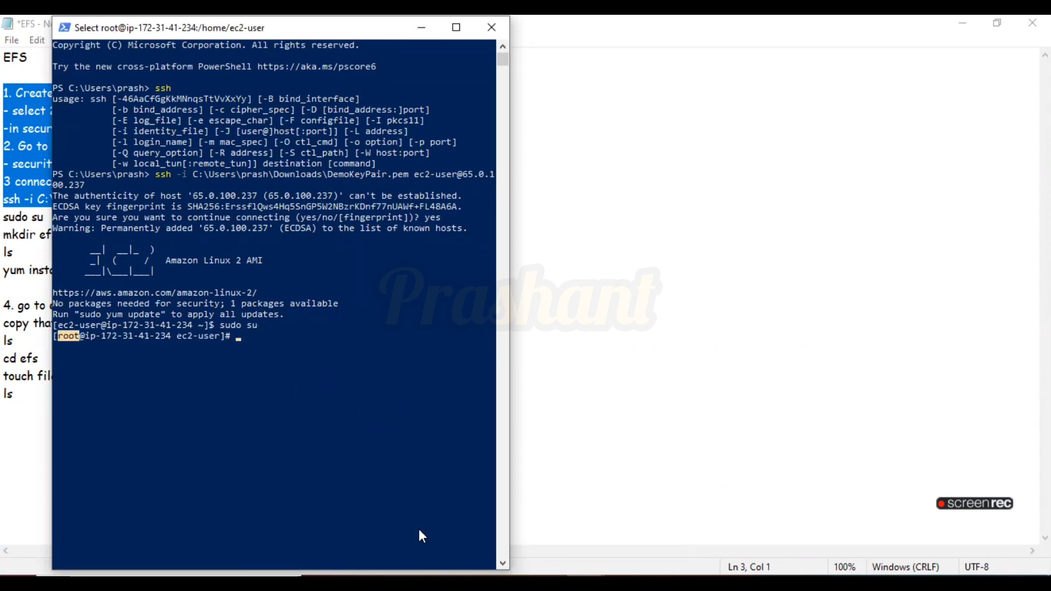
left_click(636, 516)
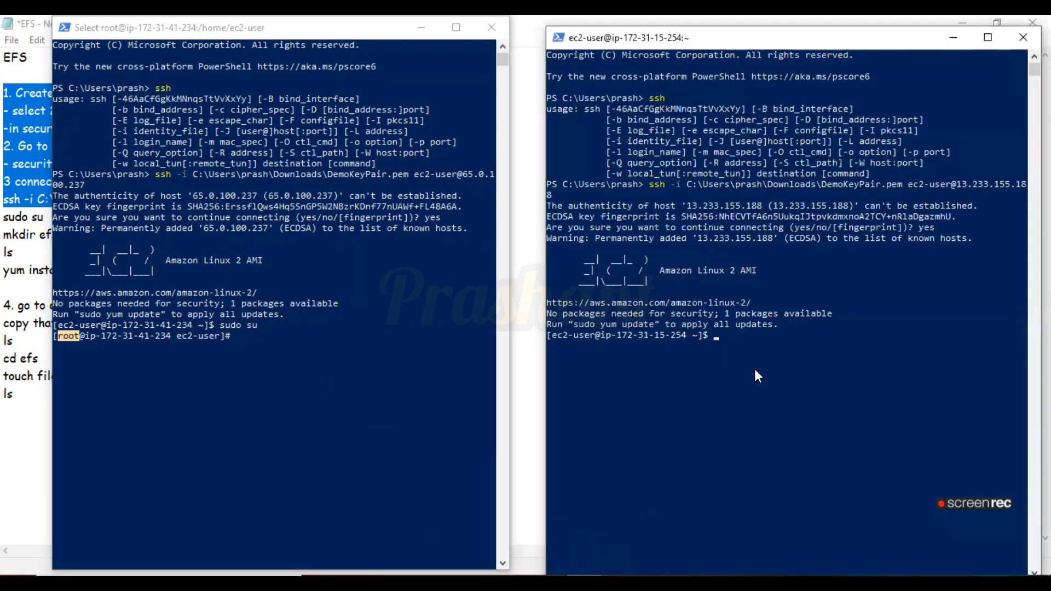
type("sudo su")
key("Return")
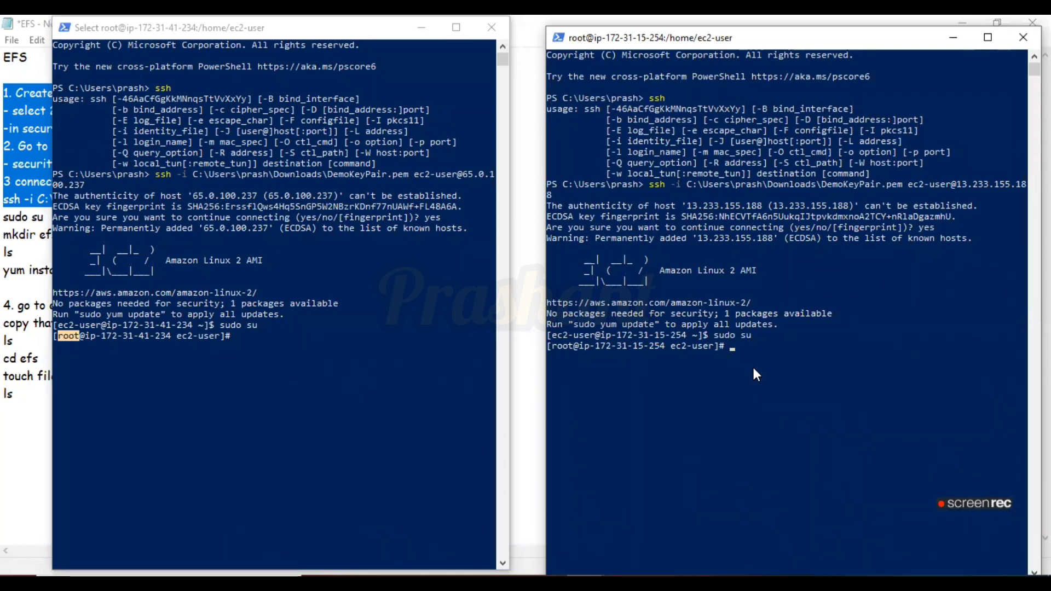
Create an efs directory with mkdir efs on both instances
left_click(297, 384)
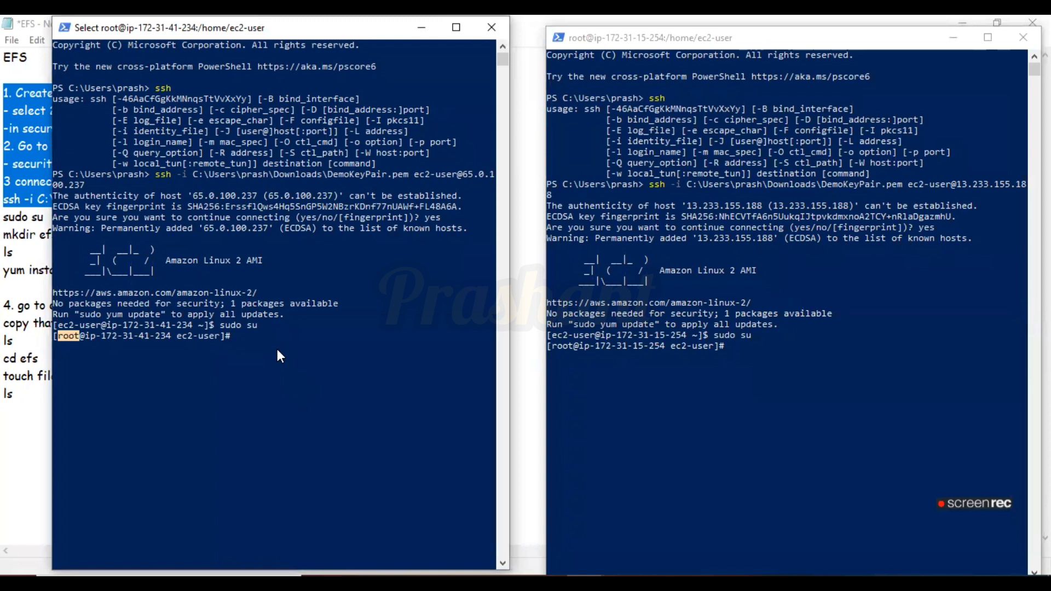
type("mkdir efs")
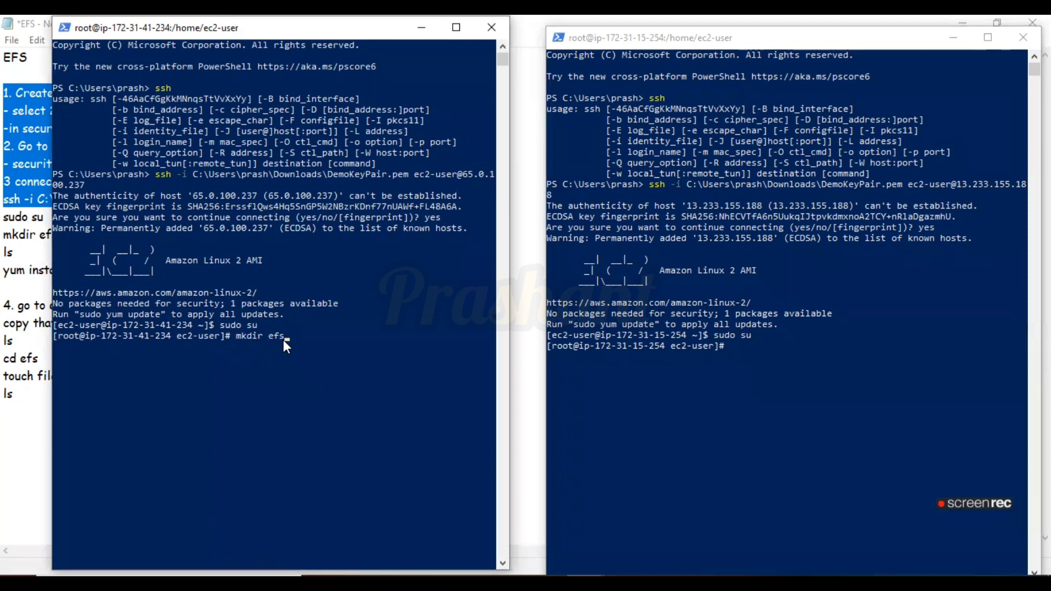
key("Return")
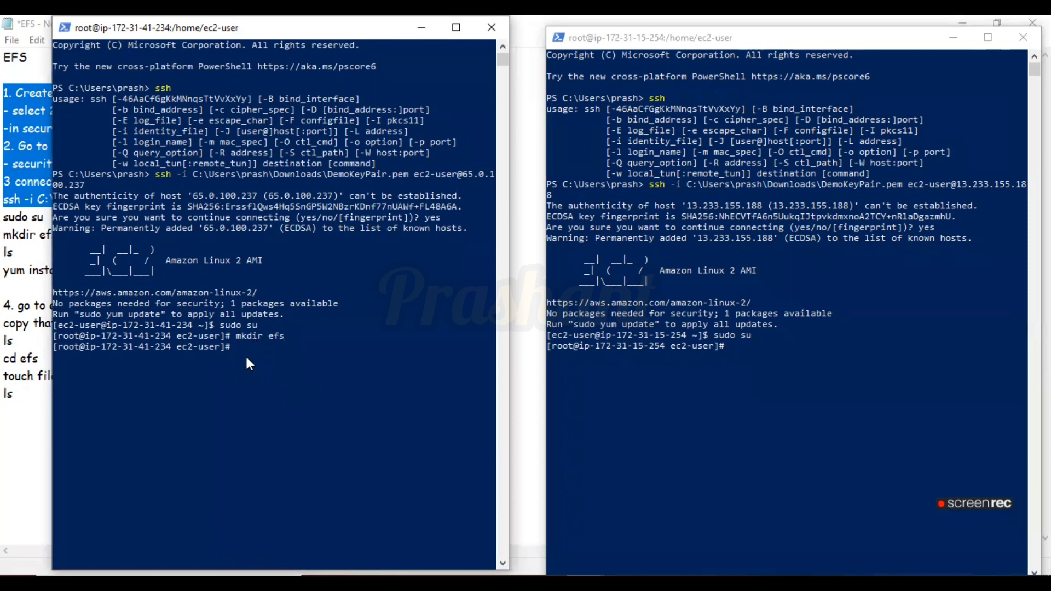
left_click(794, 363)
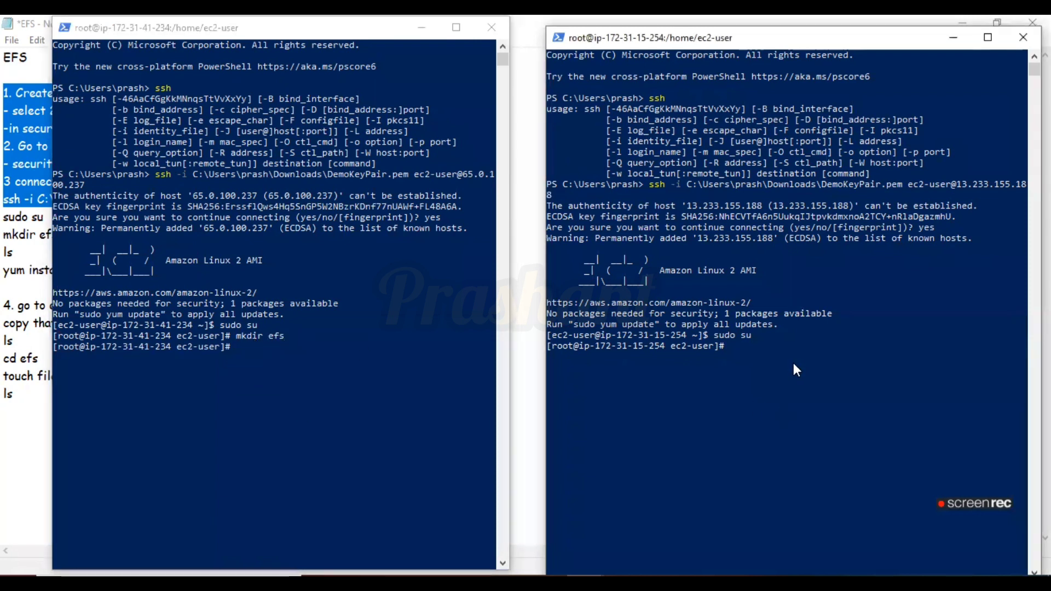
type("mkdir efs")
key("Return")
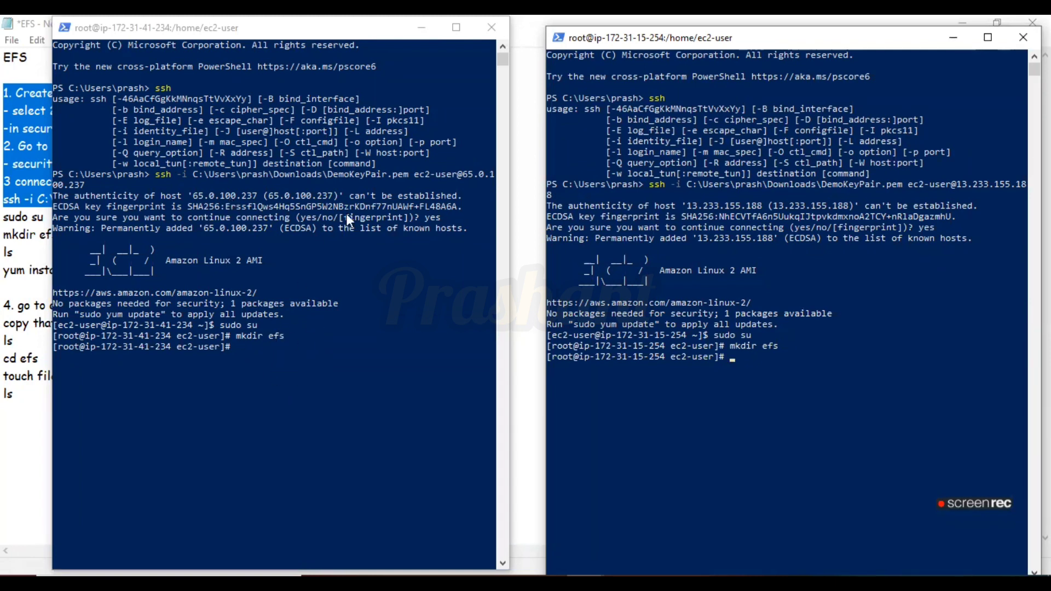
List the home directory contents on both instances with ls
left_click(255, 349)
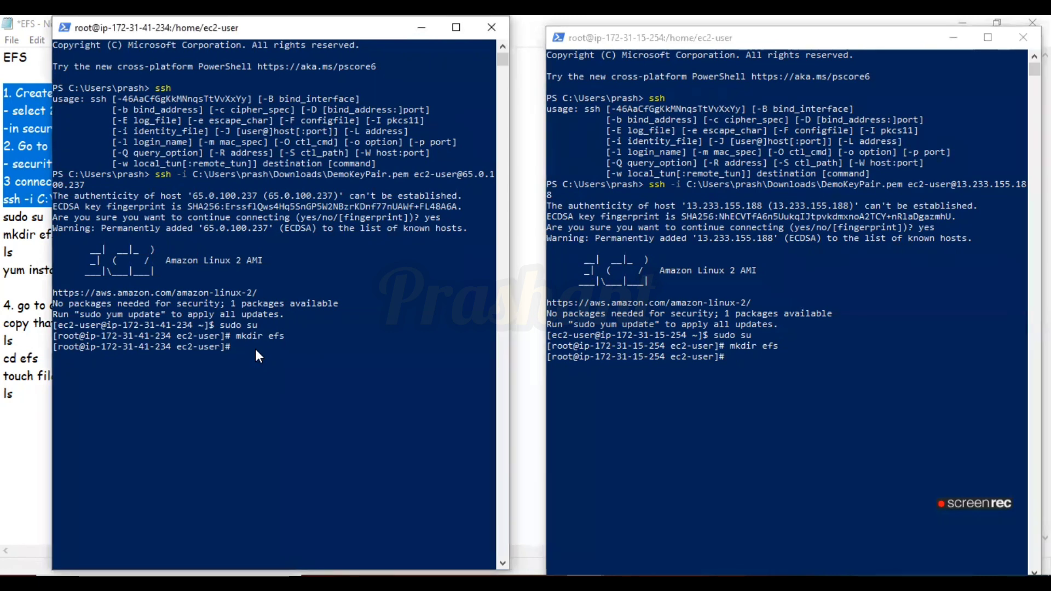
type("ls")
key("Return")
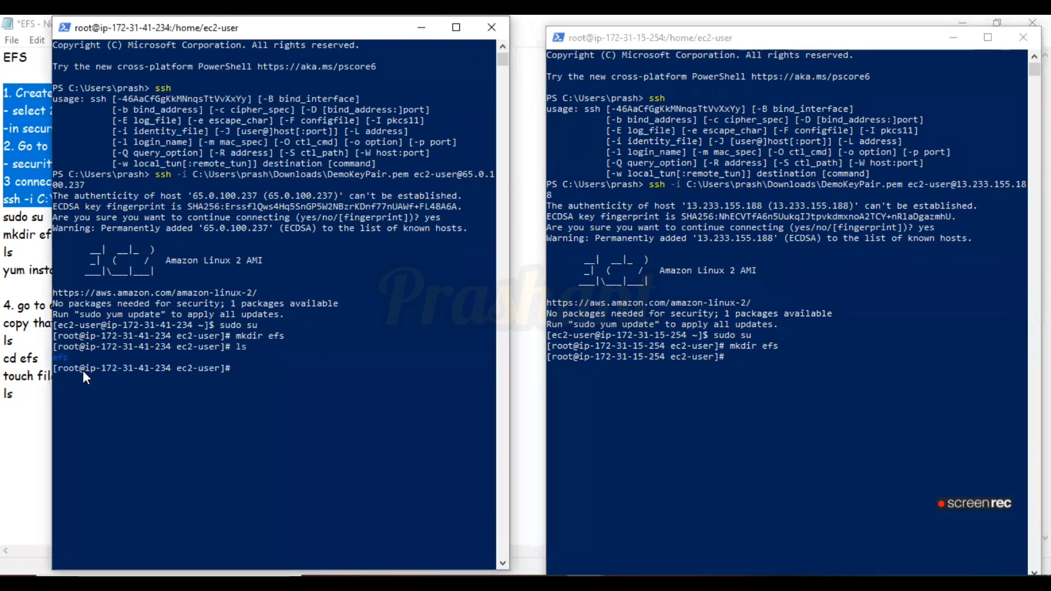
left_click(765, 392)
type("ls")
key("Return")
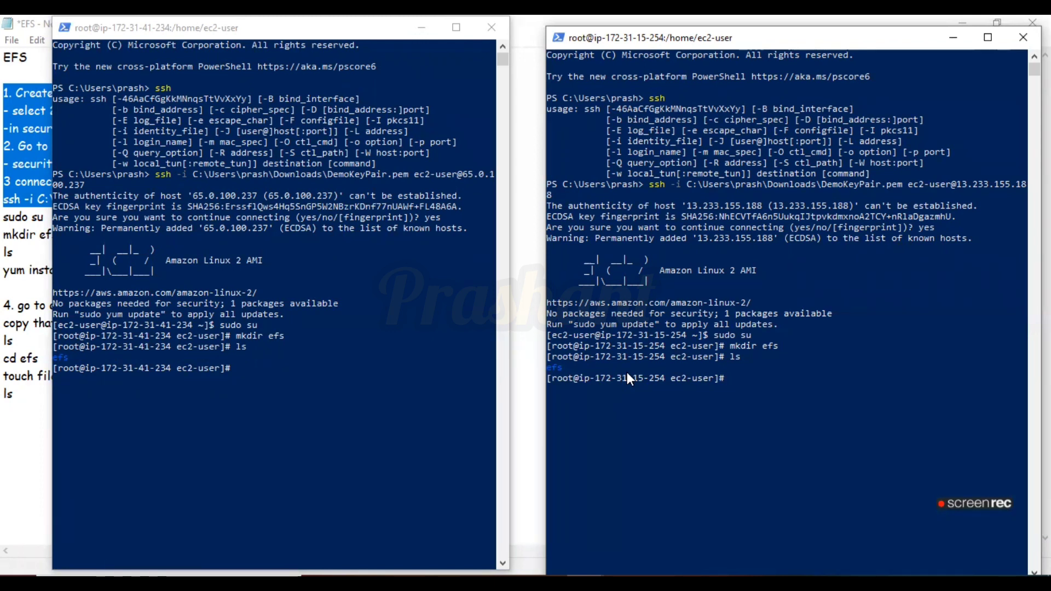
Copy the yum install -y amazon-efs-utils command from the notes and run it on both instances
left_click(40, 266)
left_click_drag(181, 270, 6, 270)
key("super+c")
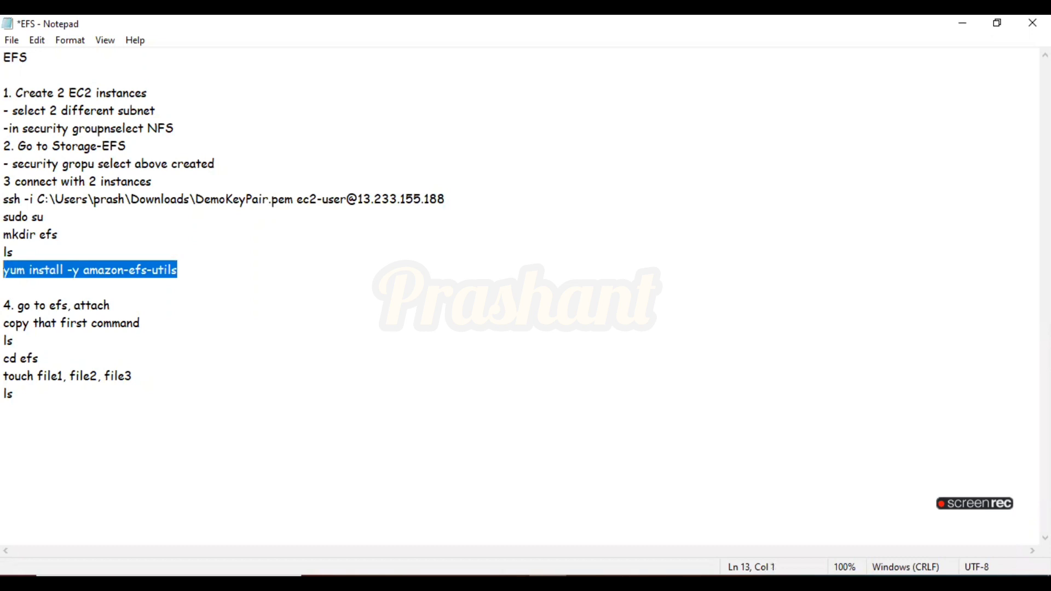
left_click(539, 510)
left_click(636, 511)
left_click(322, 395)
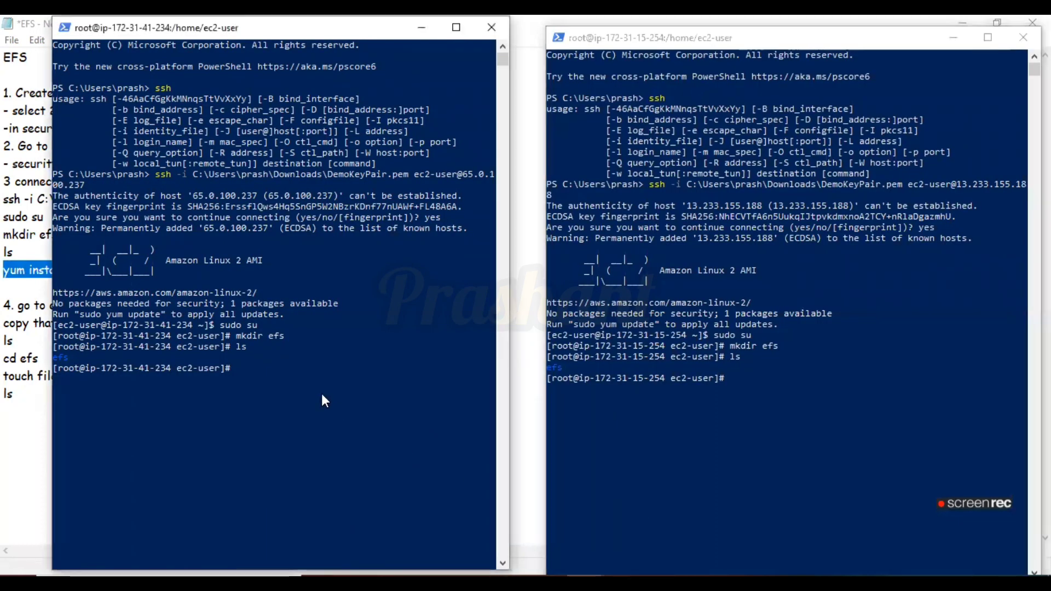
right_click(322, 394)
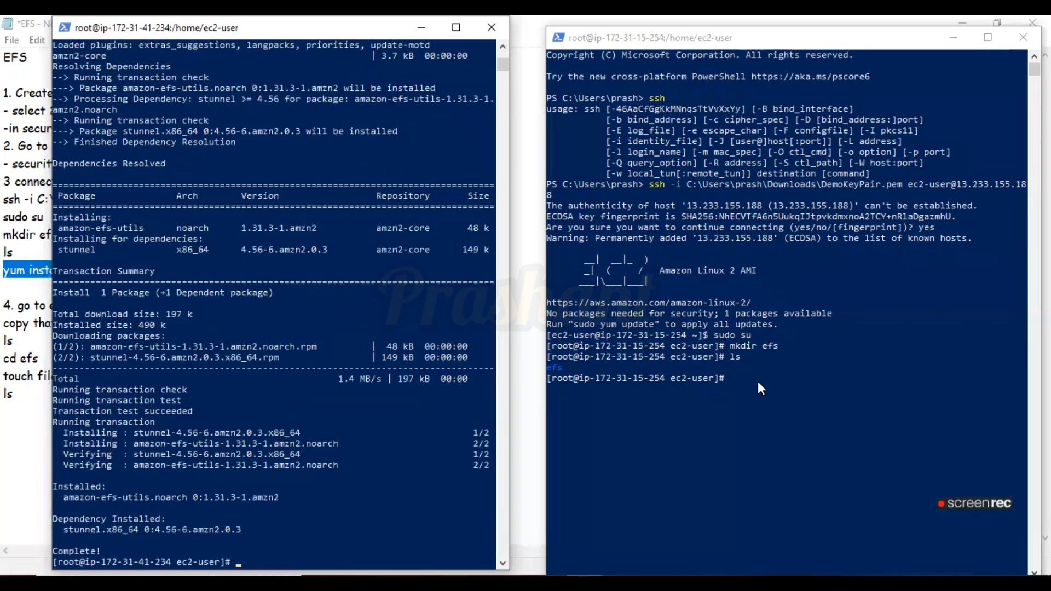
left_click(758, 382)
right_click(758, 381)
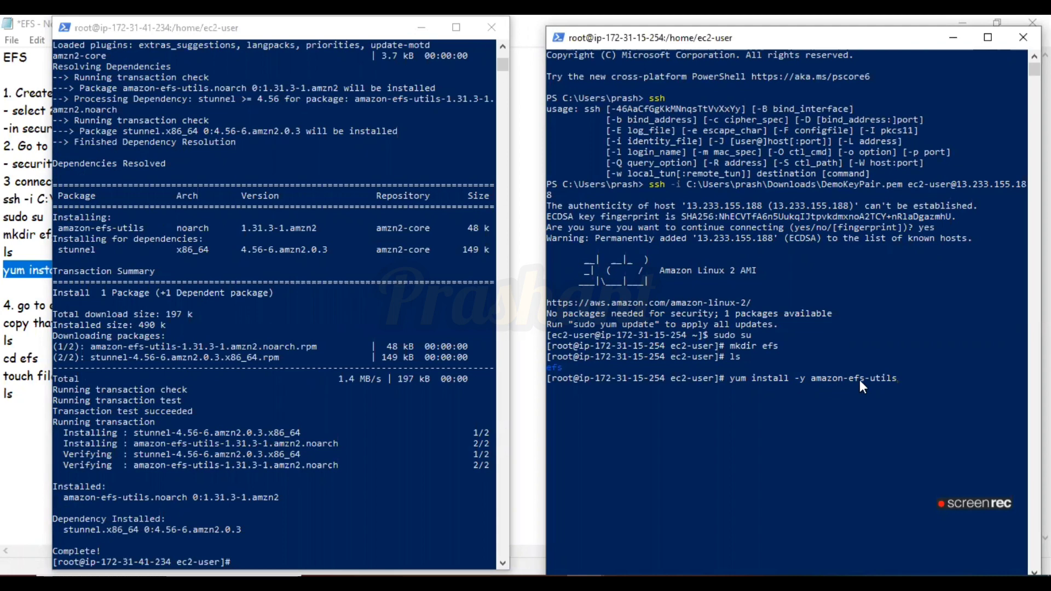
key("Return")
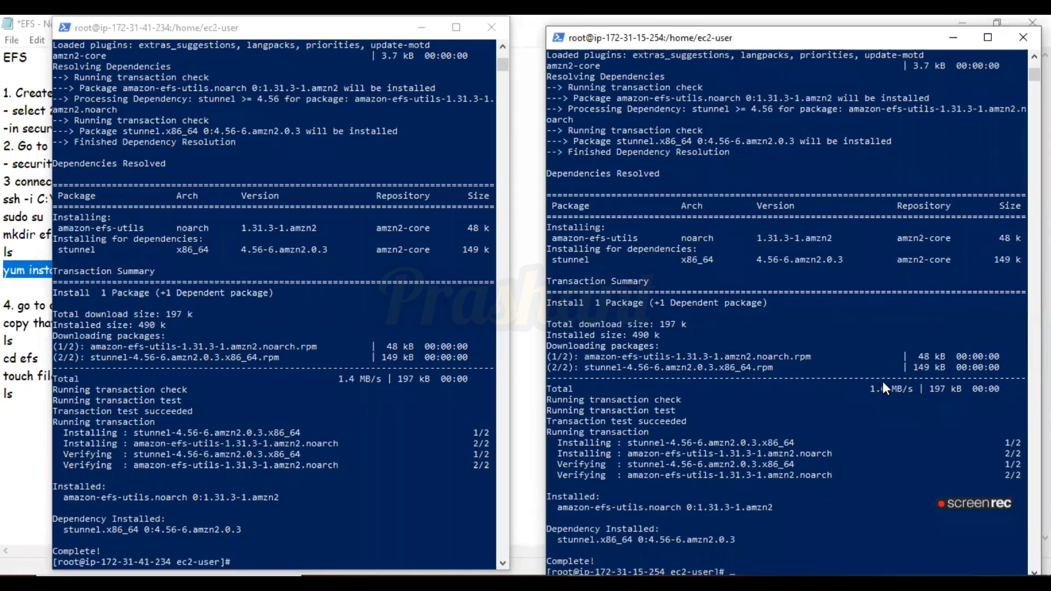
Open the EFS service through the console's service search
left_click(12, 362)
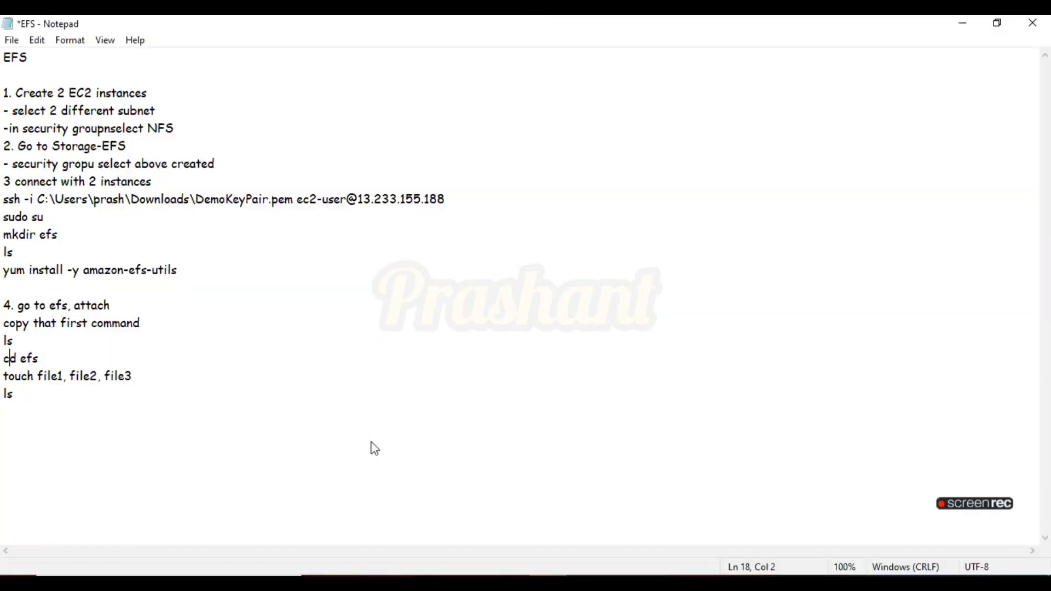
key("alt+Tab")
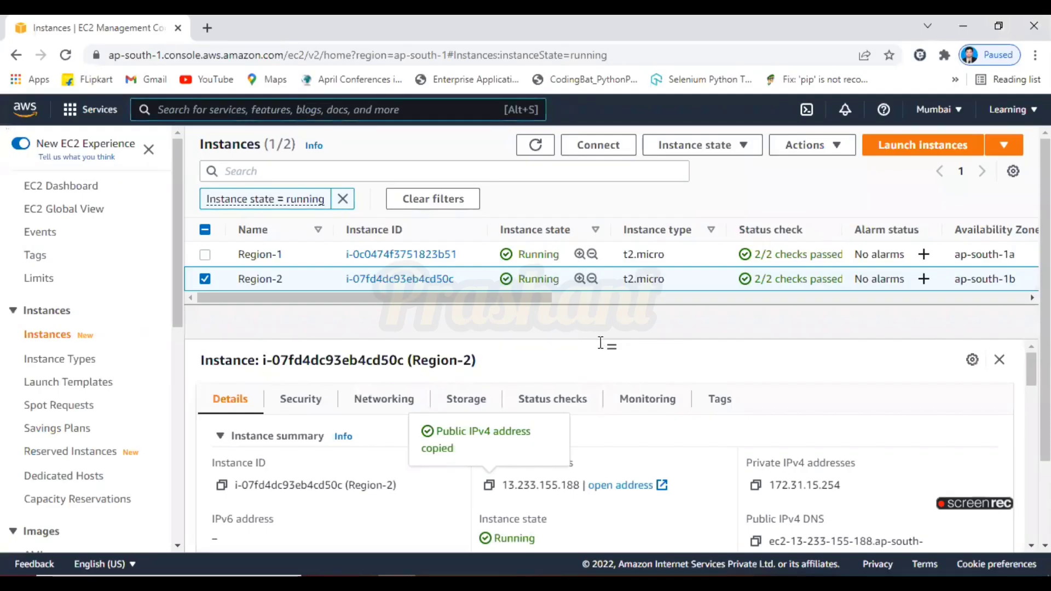
left_click(201, 110)
type("efs")
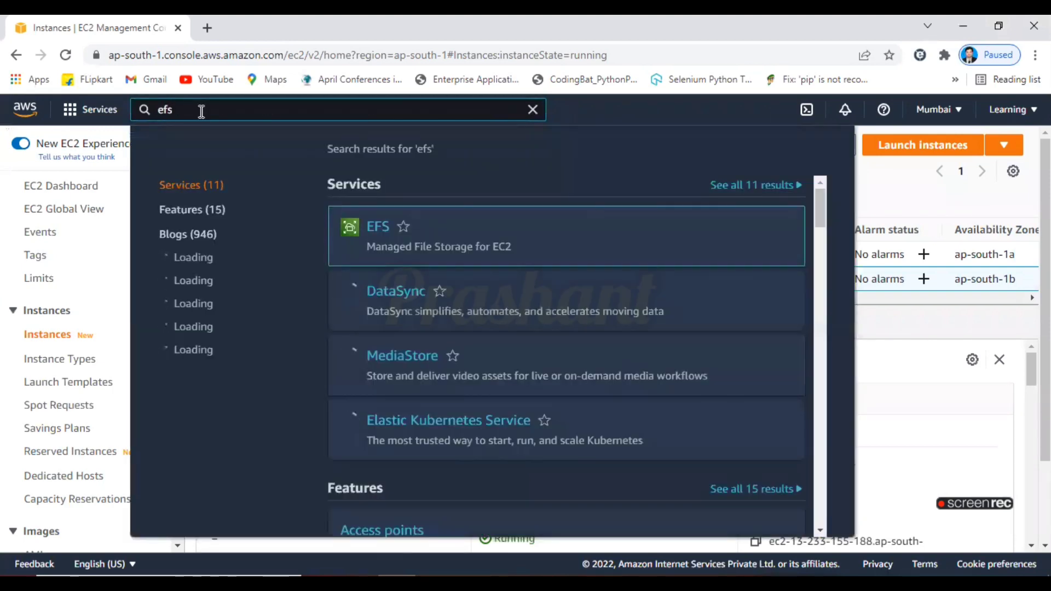
left_click(376, 237)
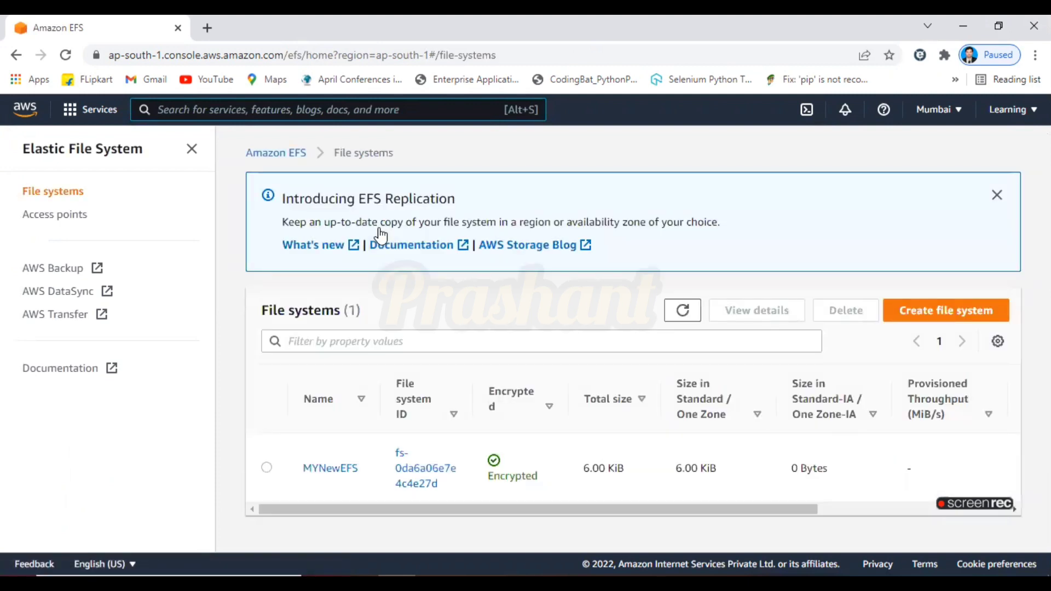
Open MYNewEFS, open its Attach dialog, and copy the Mount via DNS EFS mount helper command
left_click(267, 467)
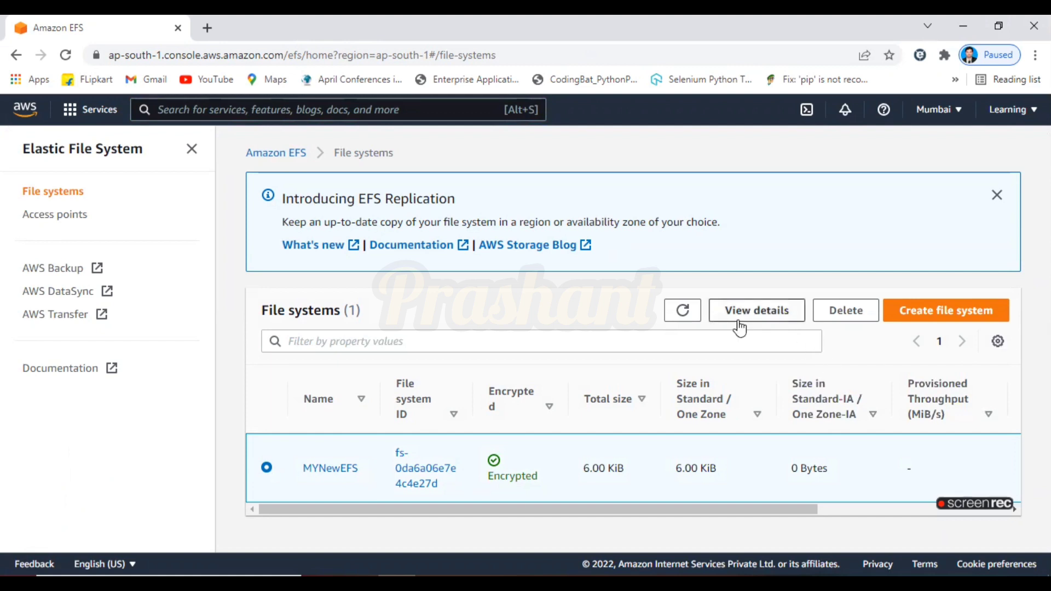
left_click(682, 312)
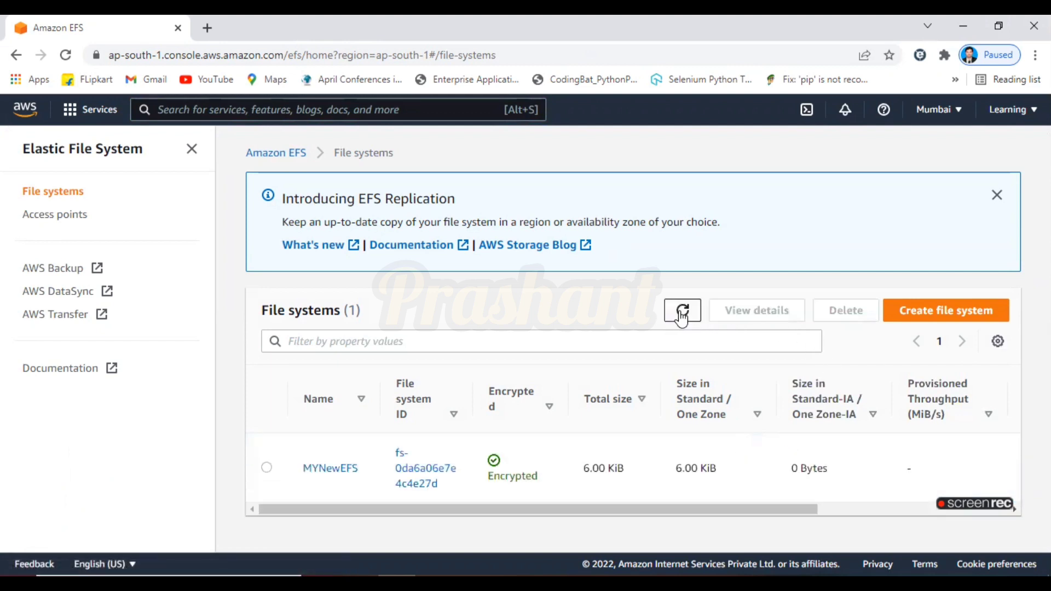
left_click(267, 468)
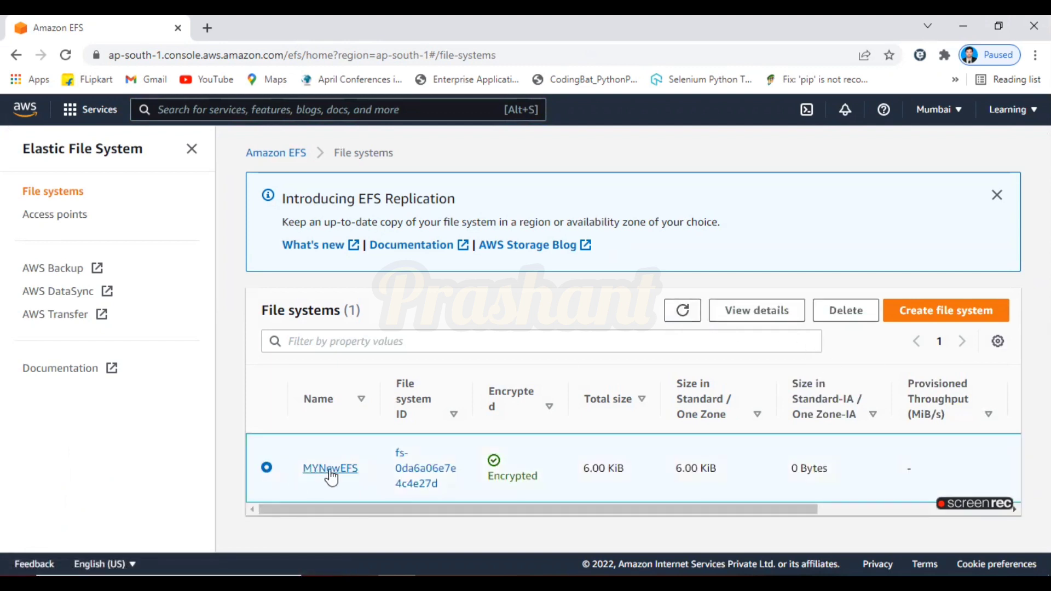
left_click(349, 472)
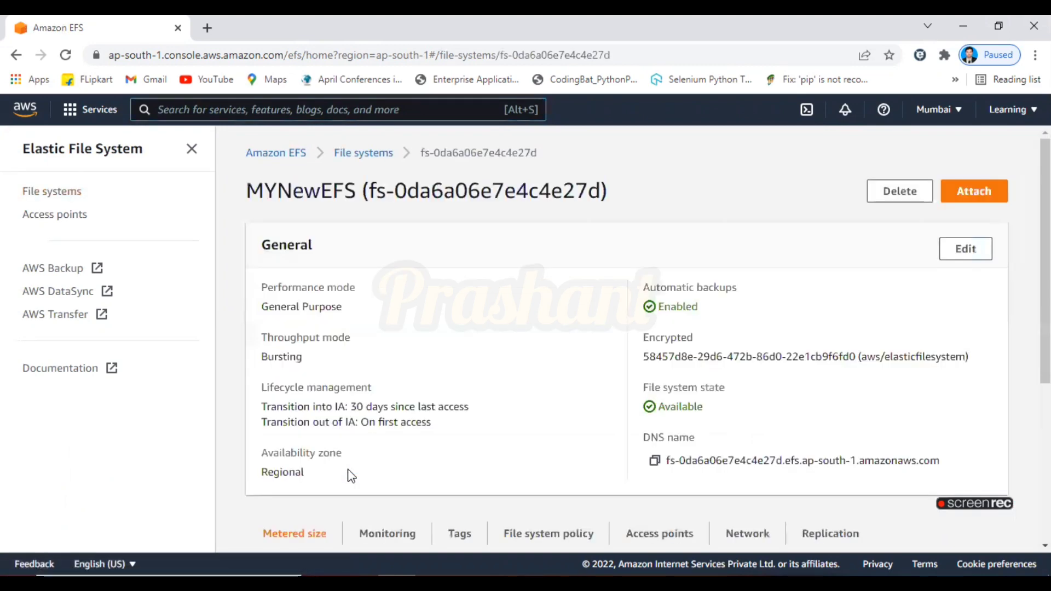
left_click(985, 191)
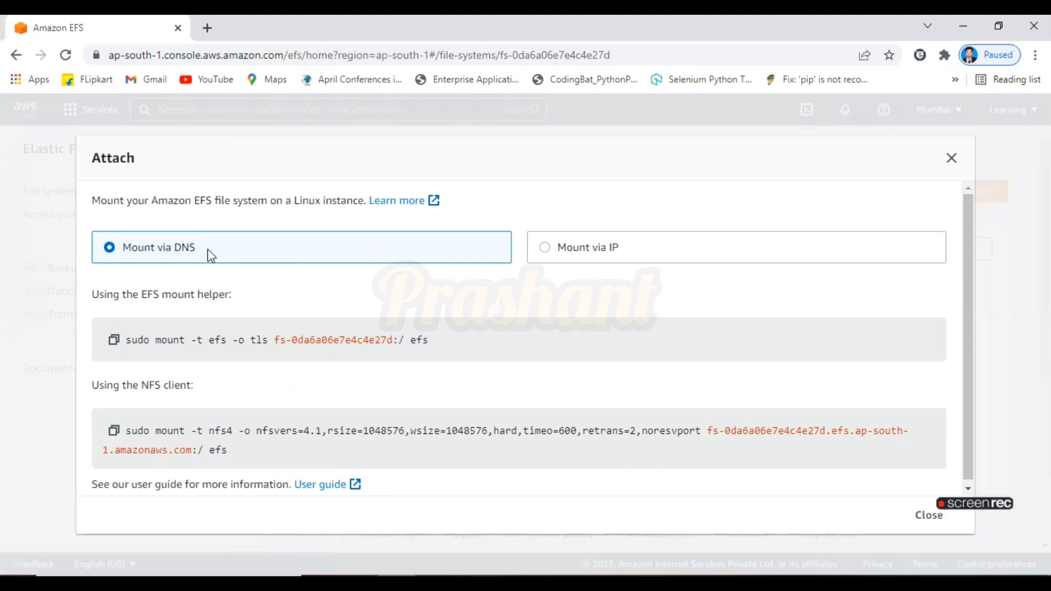
left_click(113, 342)
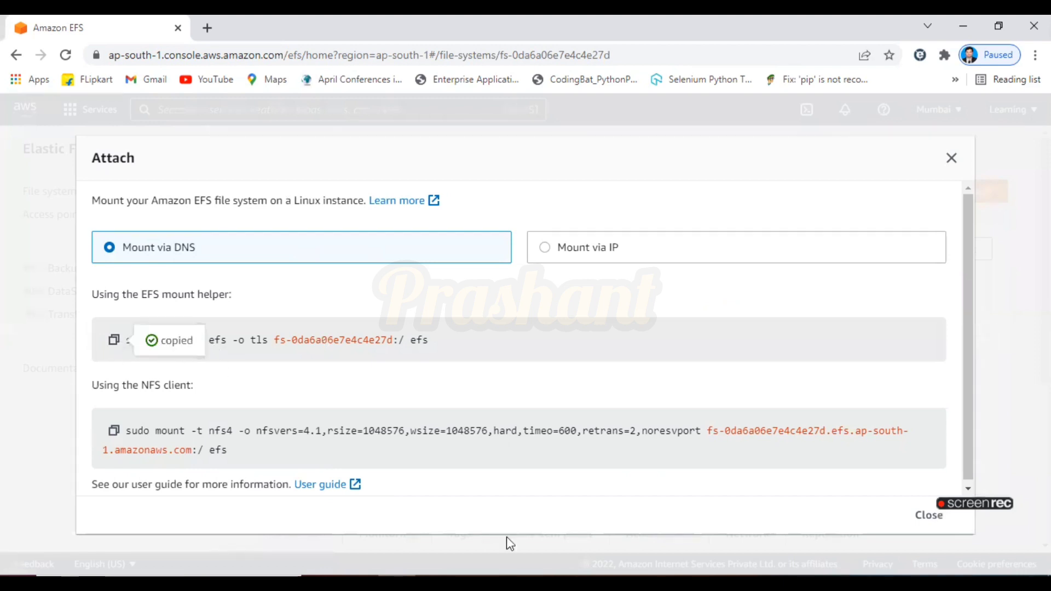
Clear both instance terminals and paste the copied mount command into the first instance's terminal
key("alt+Tab")
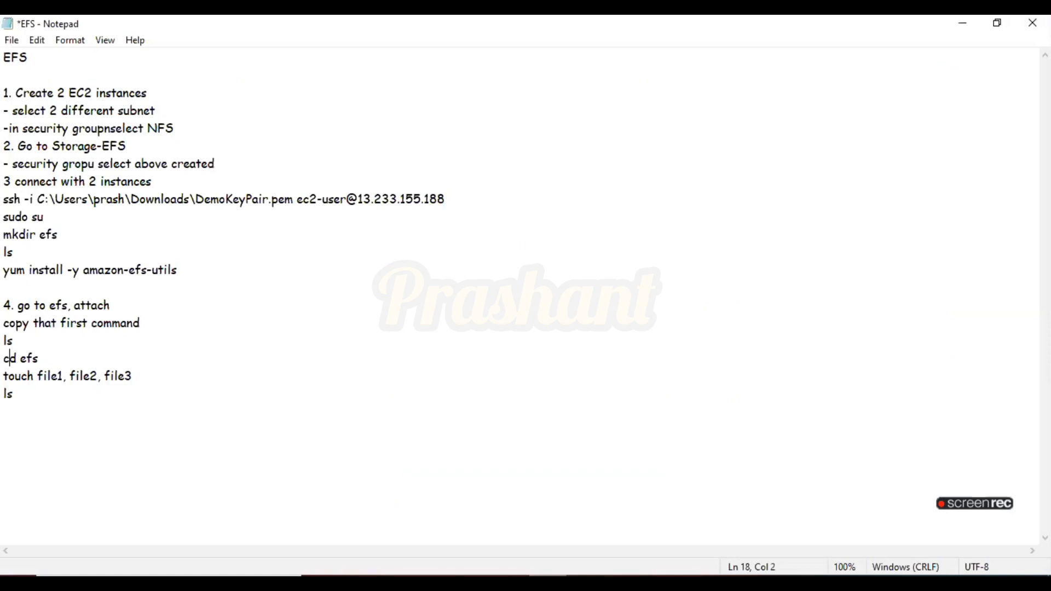
key("alt+Tab")
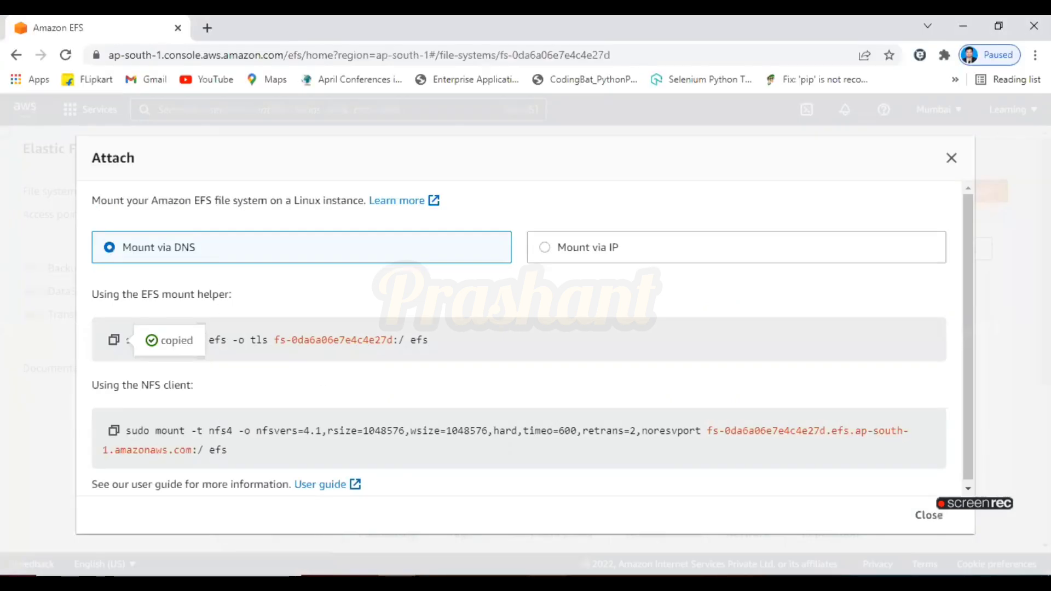
left_click(547, 554)
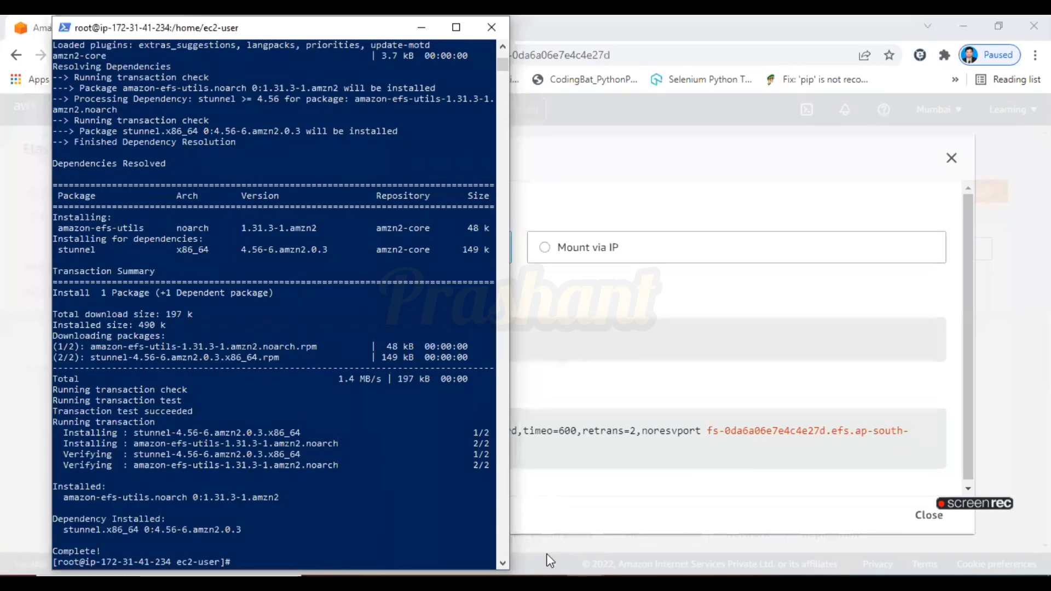
left_click(642, 518)
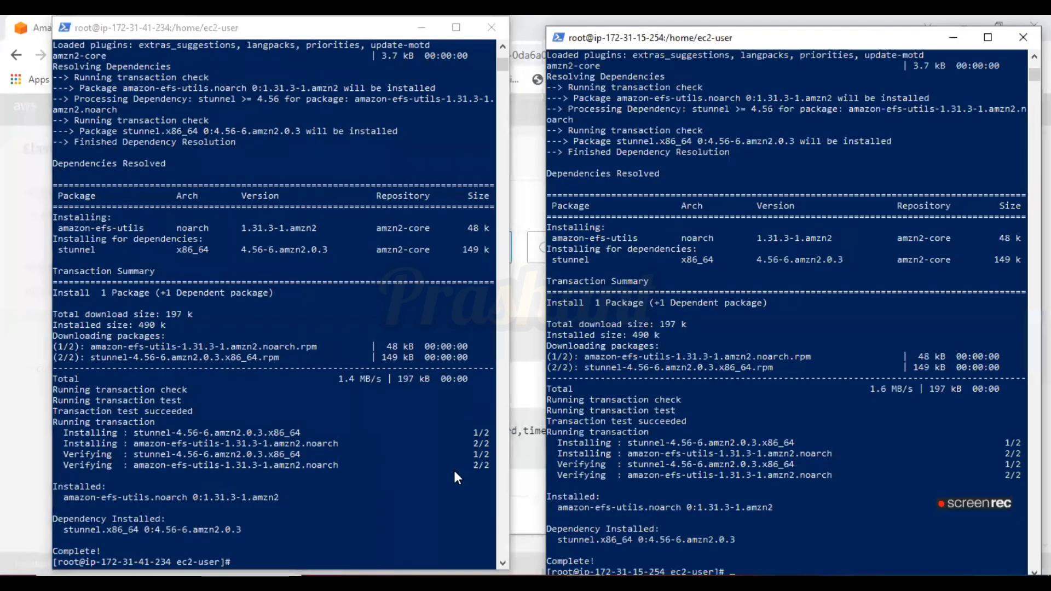
left_click(336, 491)
type("clear")
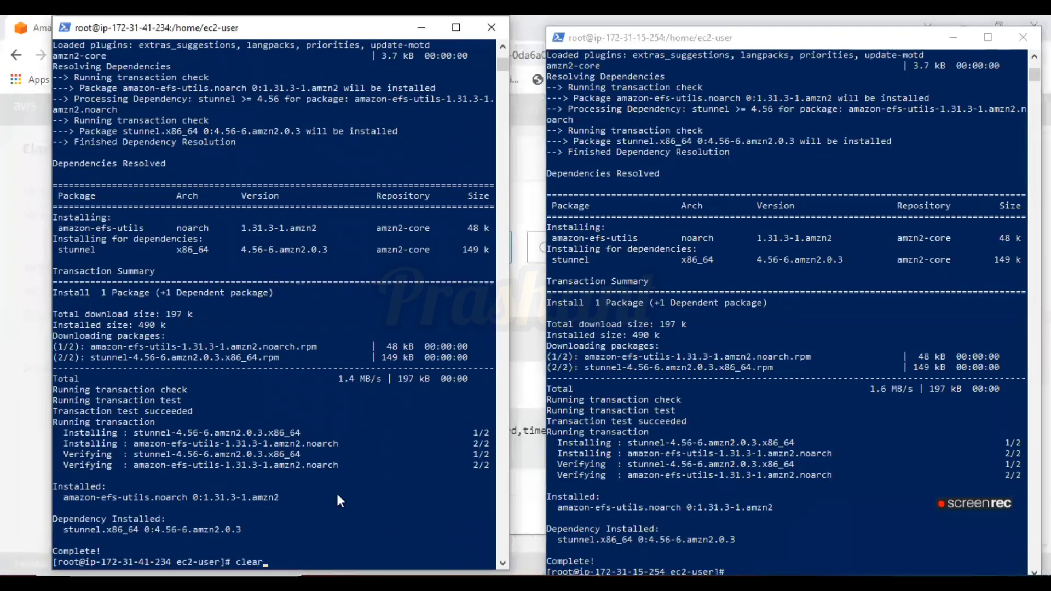
key("Return")
key("alt+Tab")
type("clear")
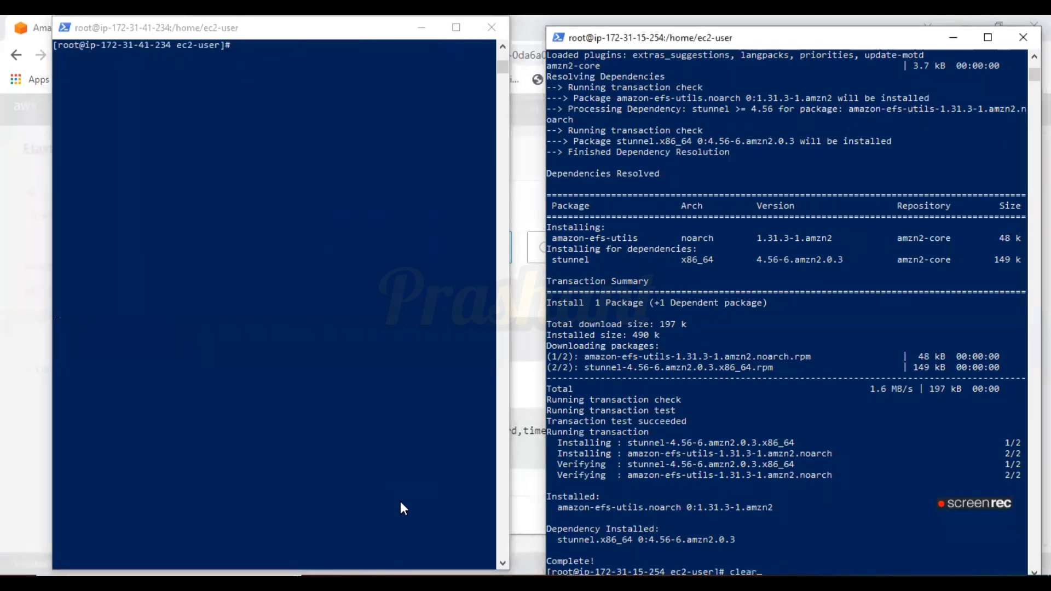
key("Return")
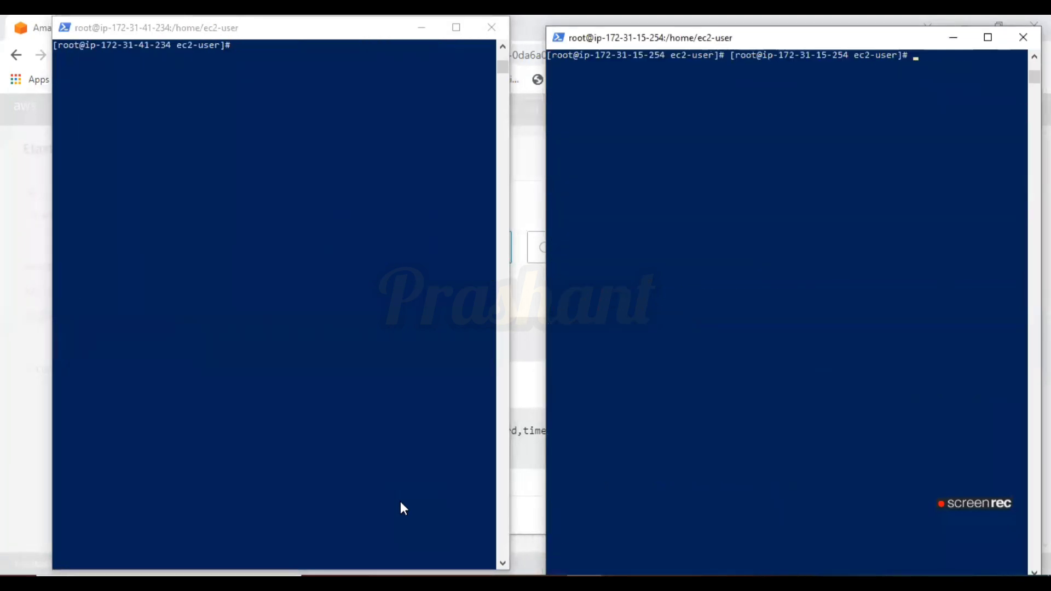
left_click(326, 165)
right_click(299, 127)
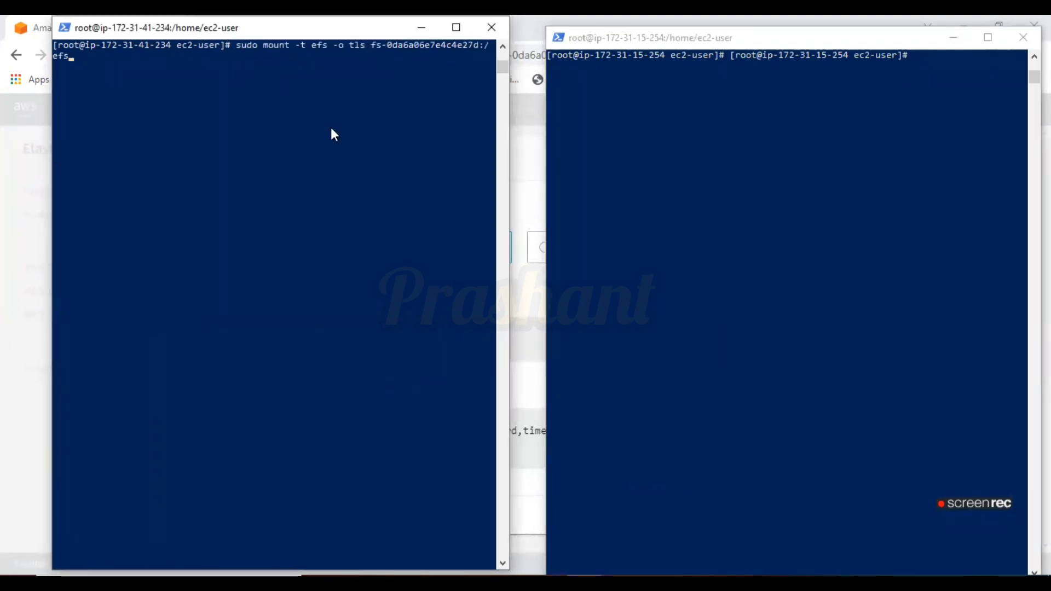
Close the Attach dialog and return to the EFS file systems list
key("alt+Tab")
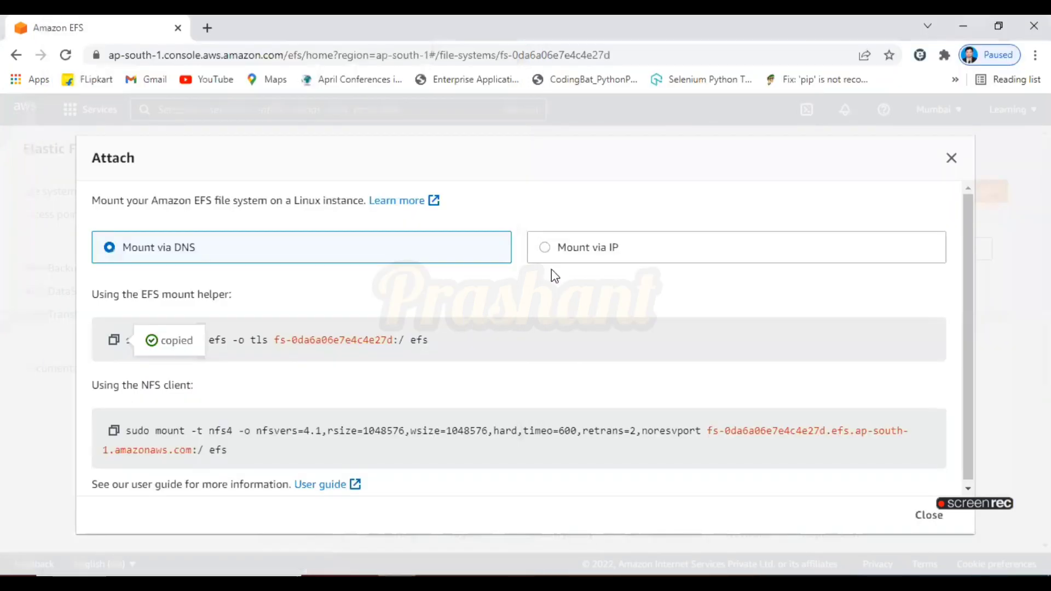
left_click(953, 159)
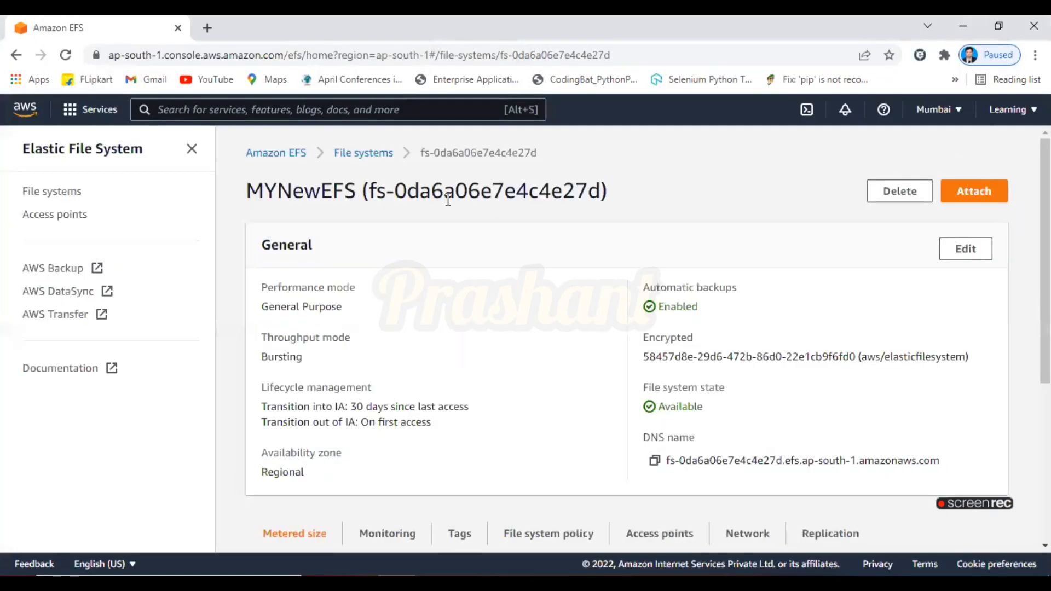
left_click(332, 113)
type("efs")
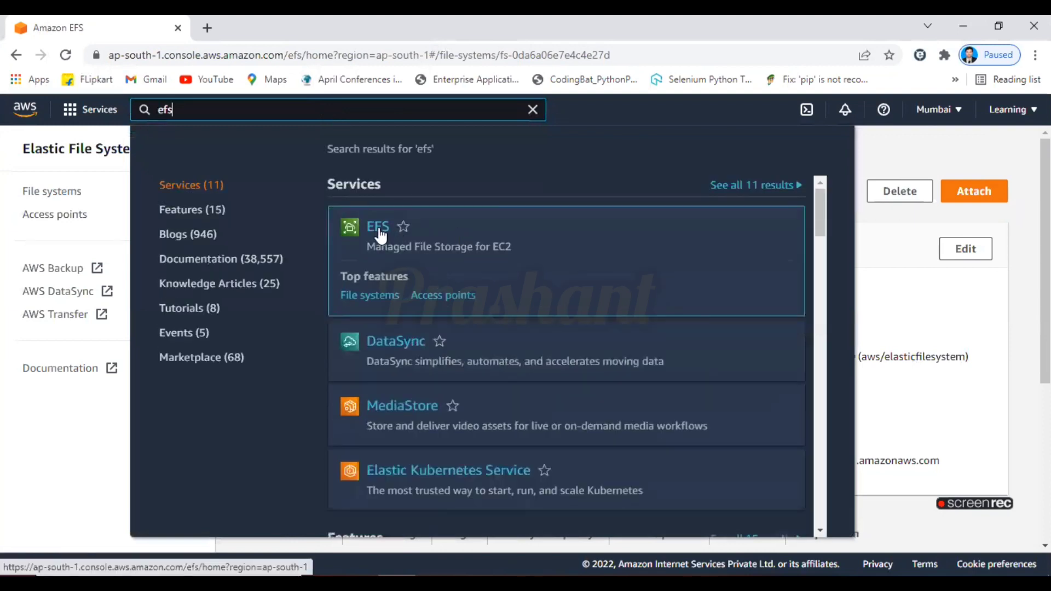
left_click(380, 237)
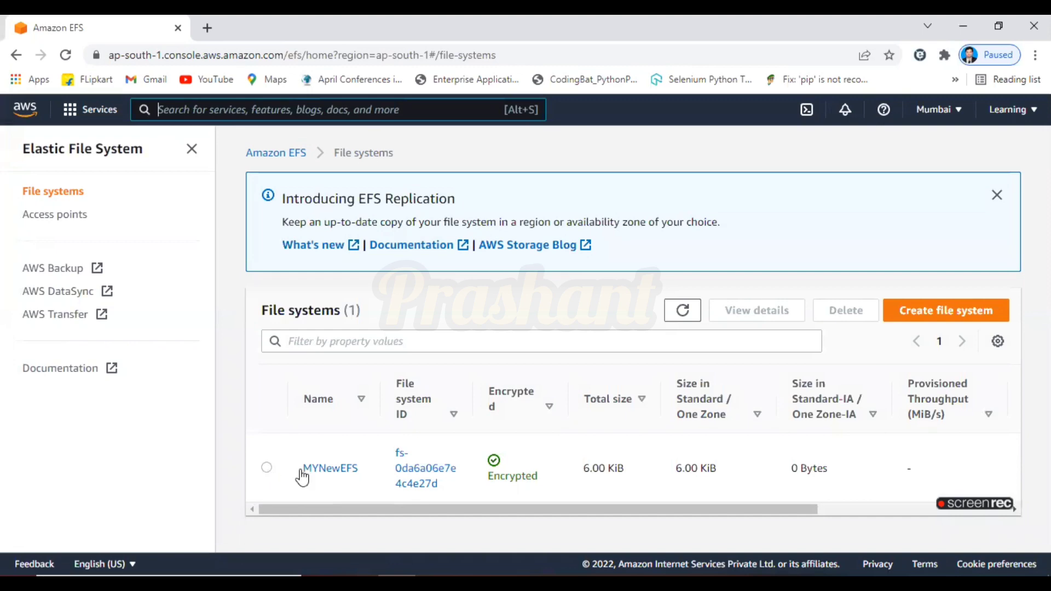
Open MYNewEFS's Attach dialog, copy the EFS mount helper command, and paste it into the first instance's terminal
left_click(329, 468)
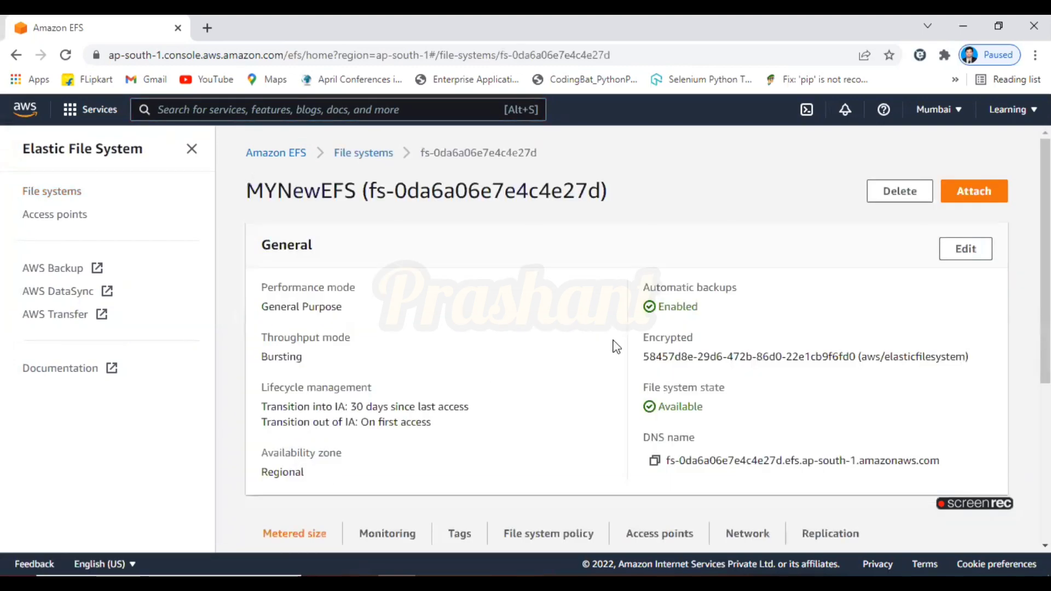
left_click(978, 198)
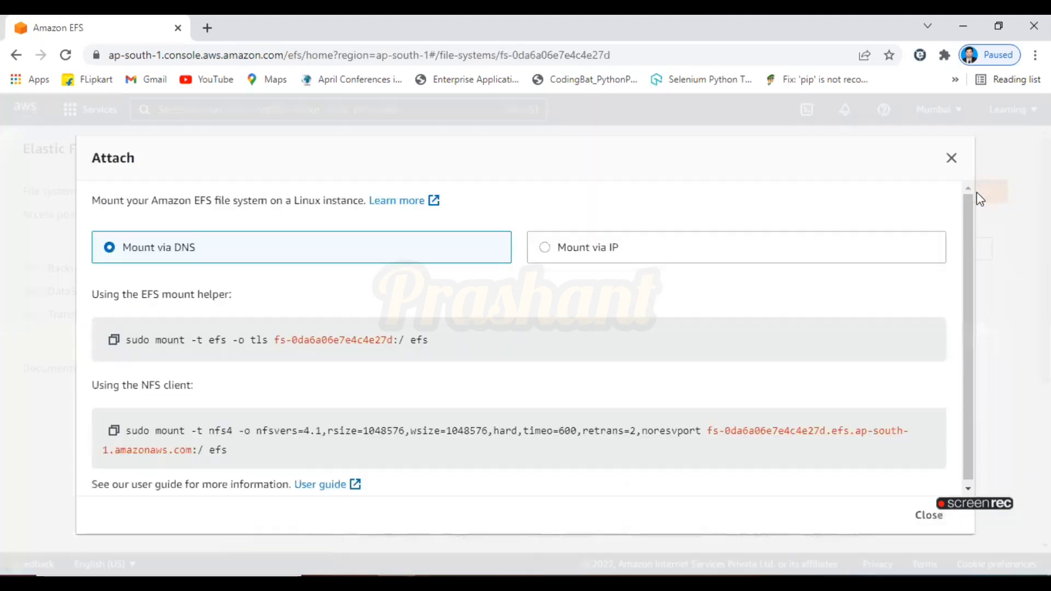
left_click(114, 341)
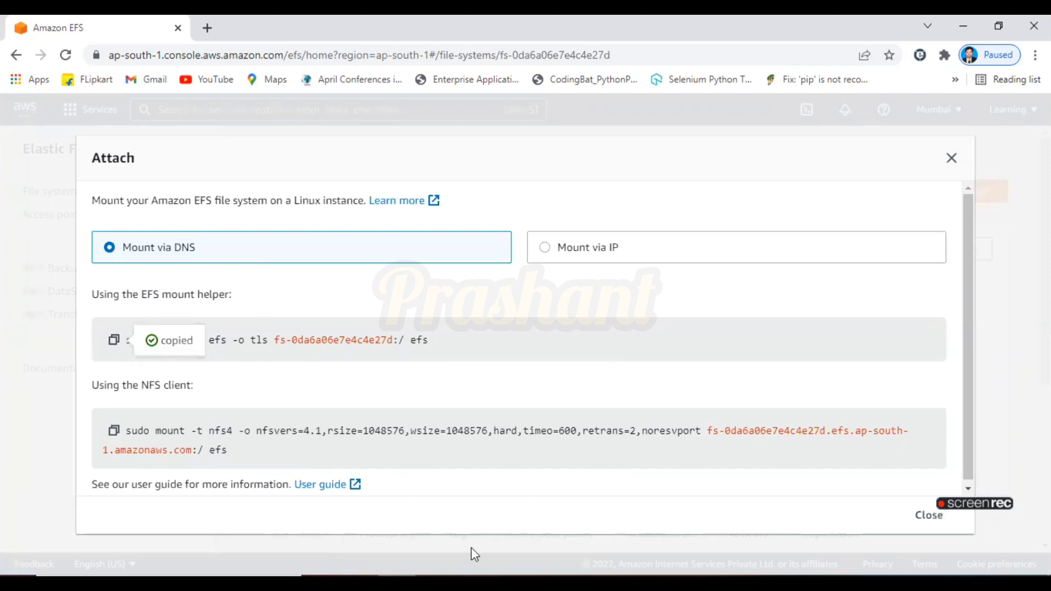
left_click(547, 554)
key("ctrl+v")
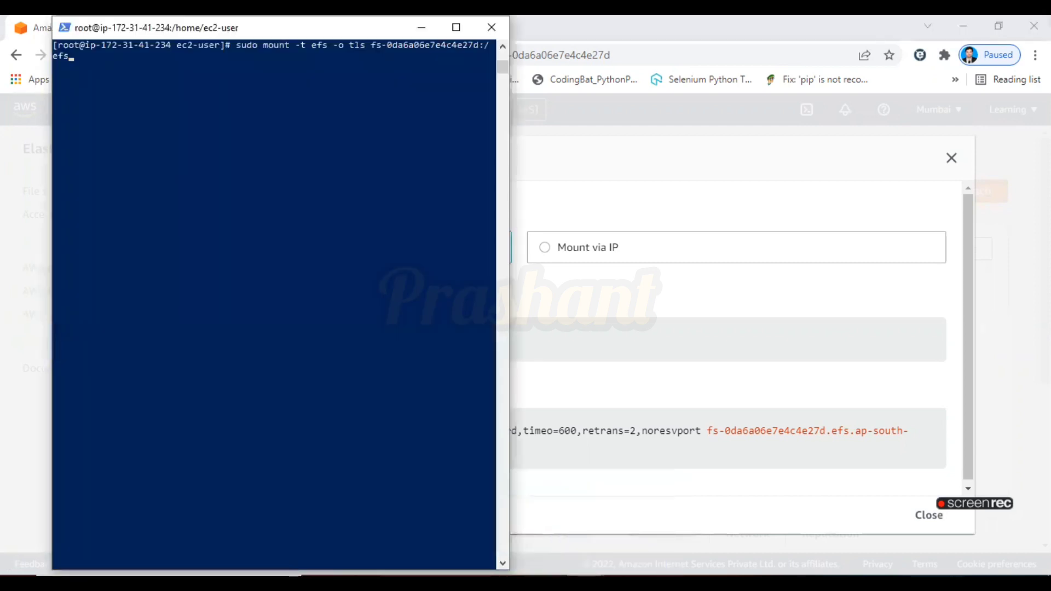
Run the sudo mount -t efs command on the first instance, then paste and run it on the second instance
left_click(650, 546)
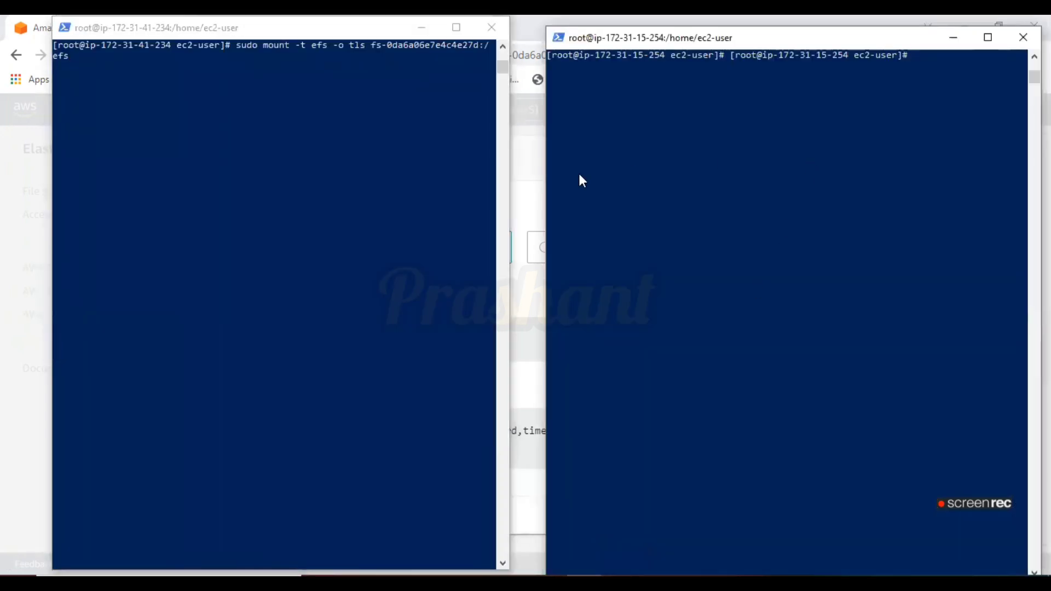
left_click(121, 96)
key("Return")
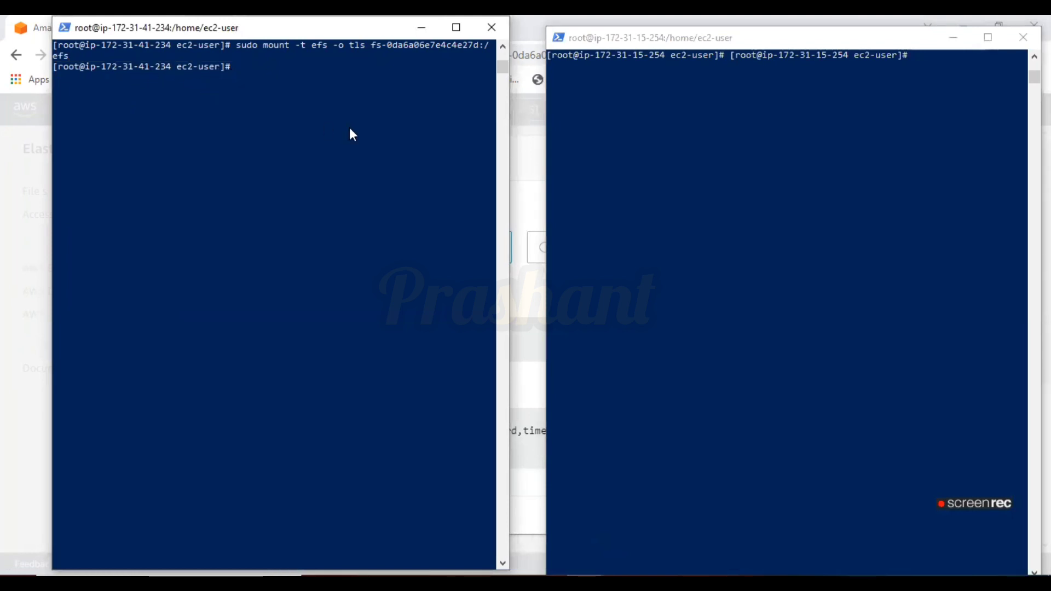
left_click(840, 144)
right_click(839, 144)
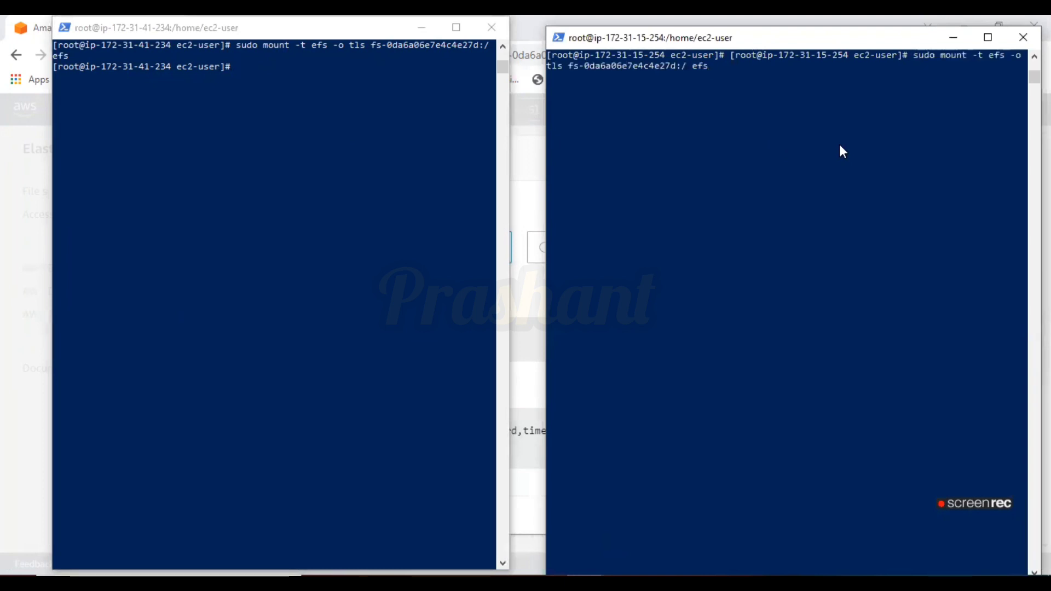
key("Return")
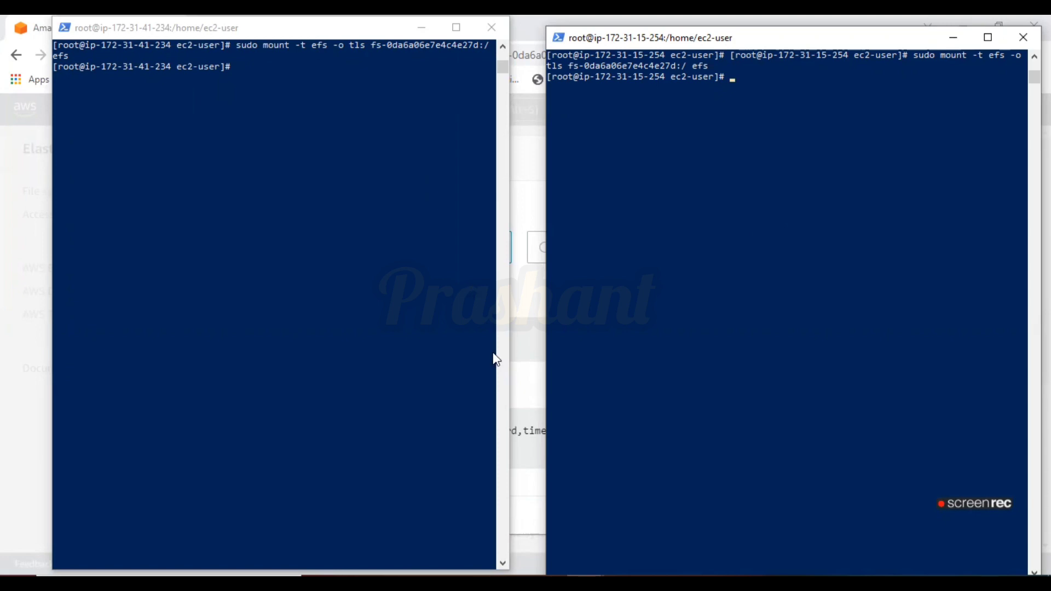
Check the setup notes, then list the home directory contents in both instance terminals
key("alt+Tab")
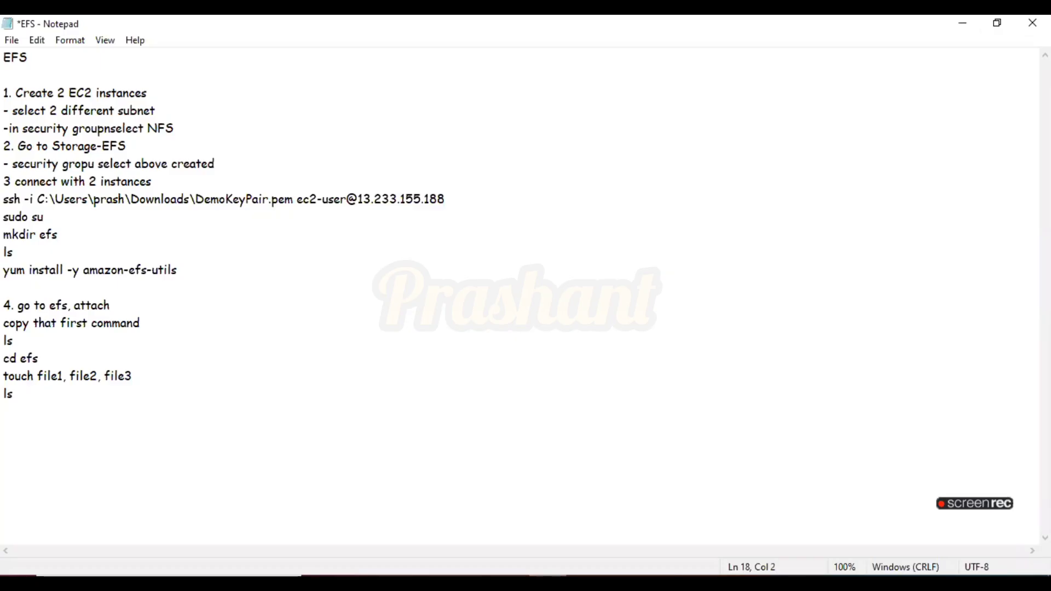
key("alt+Tab")
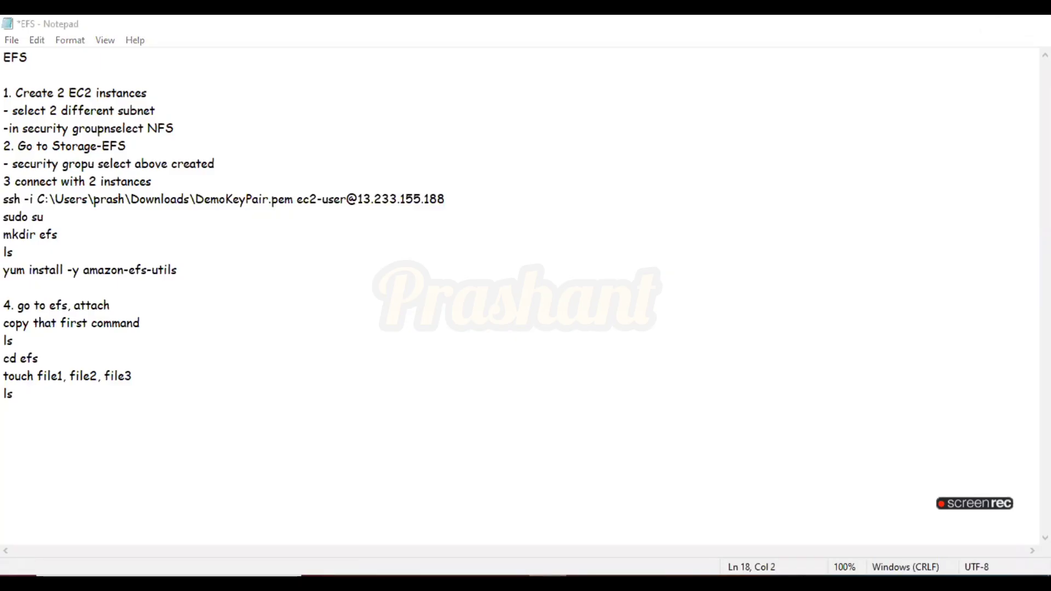
left_click(315, 197)
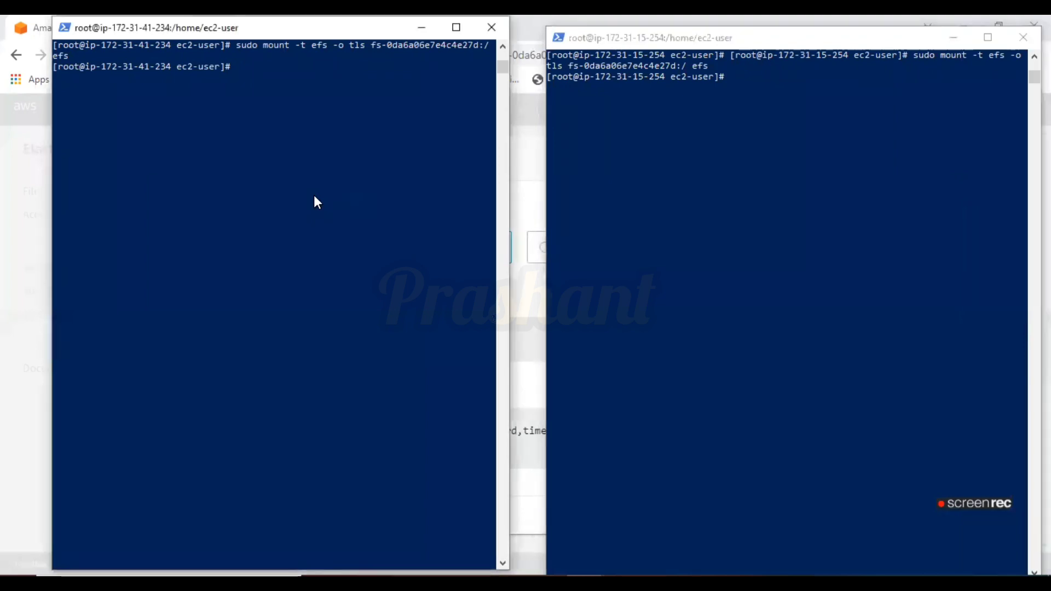
type("ls")
key("Return")
left_click(854, 121)
type("ls")
key("Return")
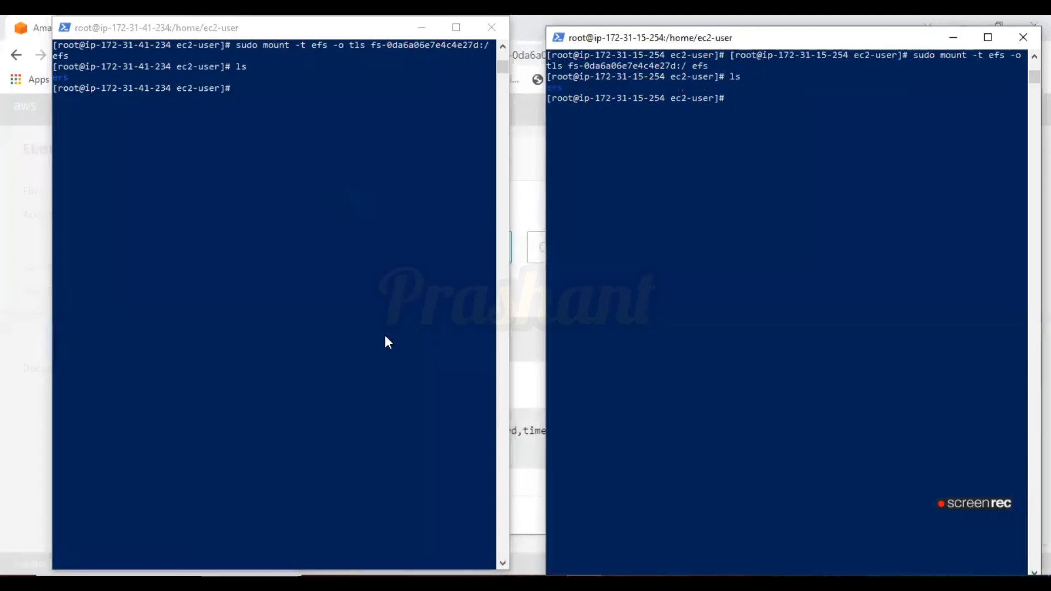
Change into the efs directory on both instances, listing the first instance's efs contents
left_click(266, 103)
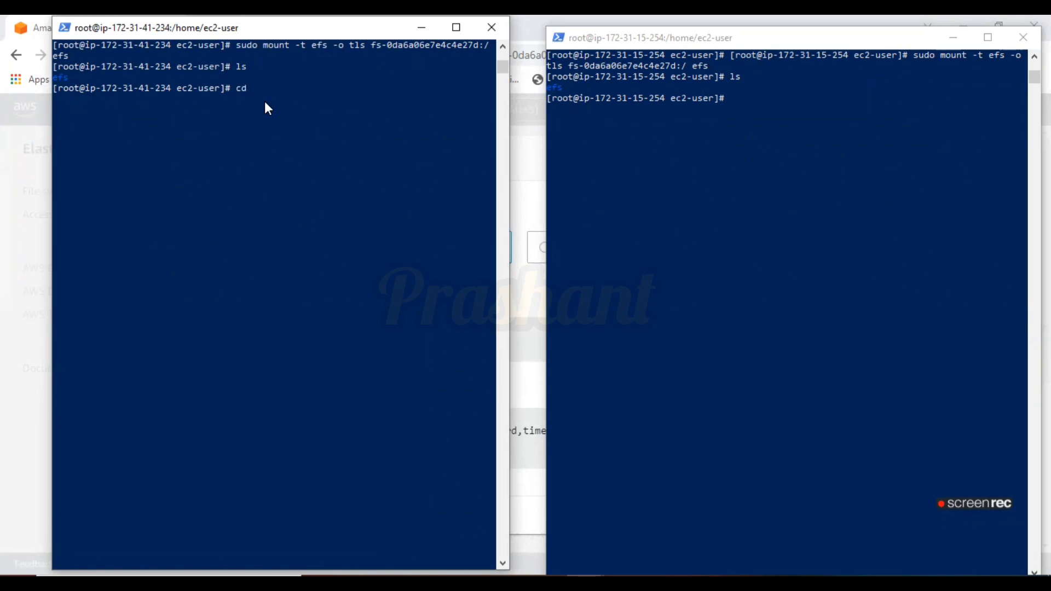
type("cd efs")
key("Return")
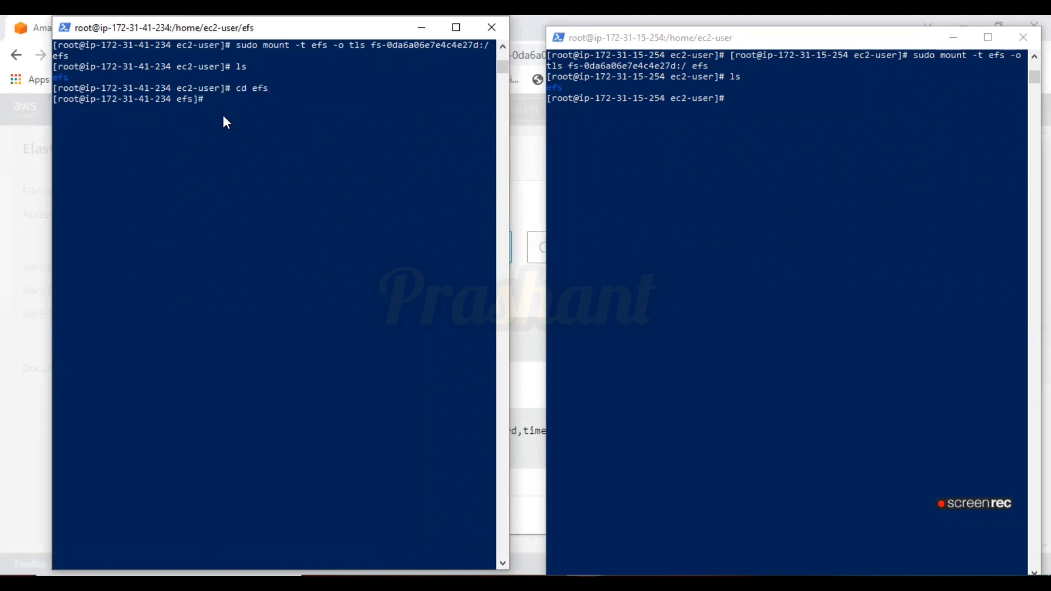
type("ls")
key("Return")
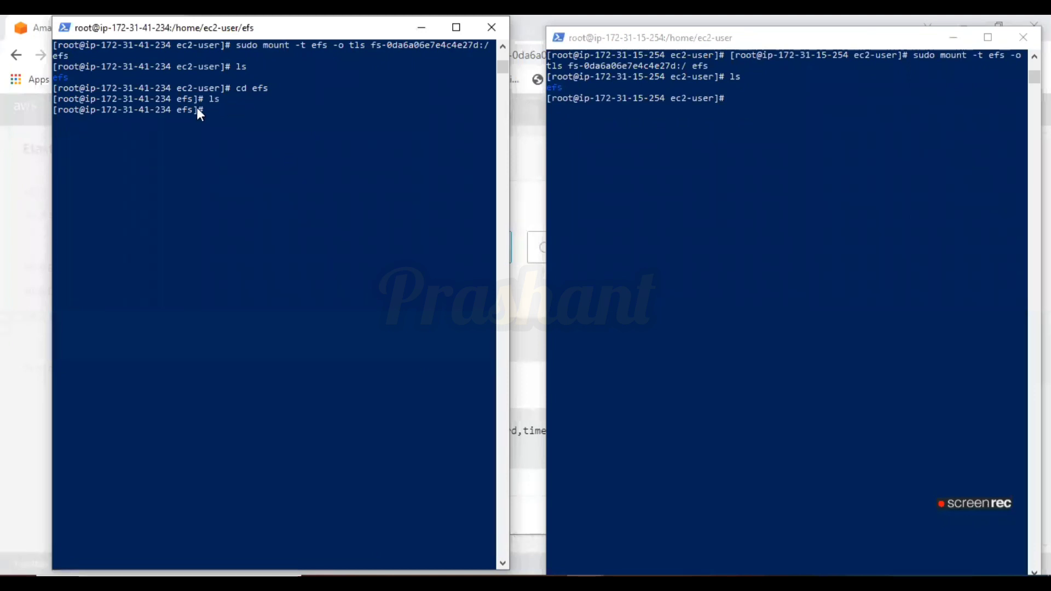
left_click(776, 158)
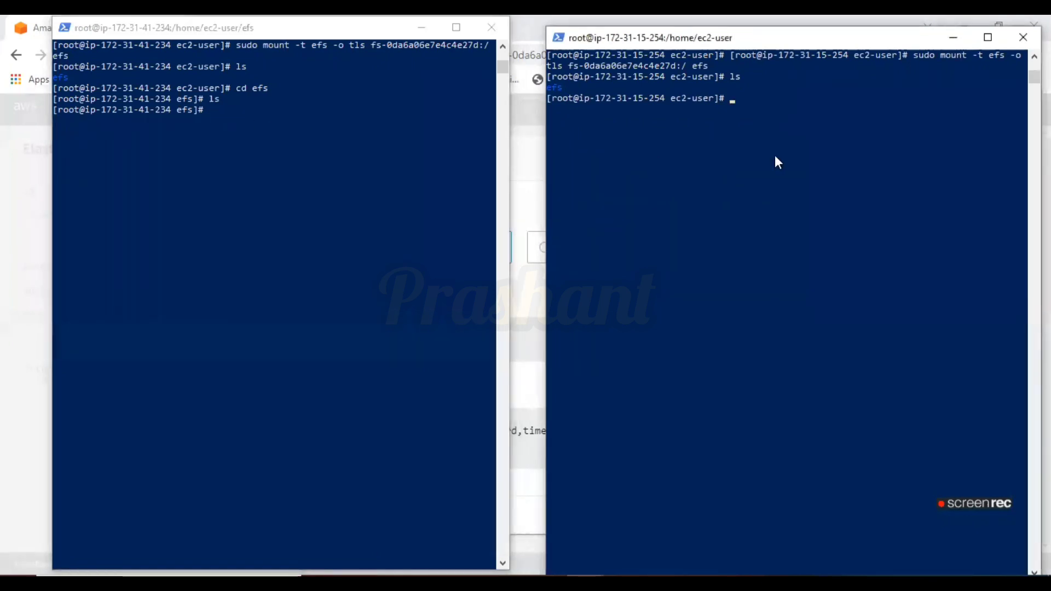
type("cd efs")
key("Return")
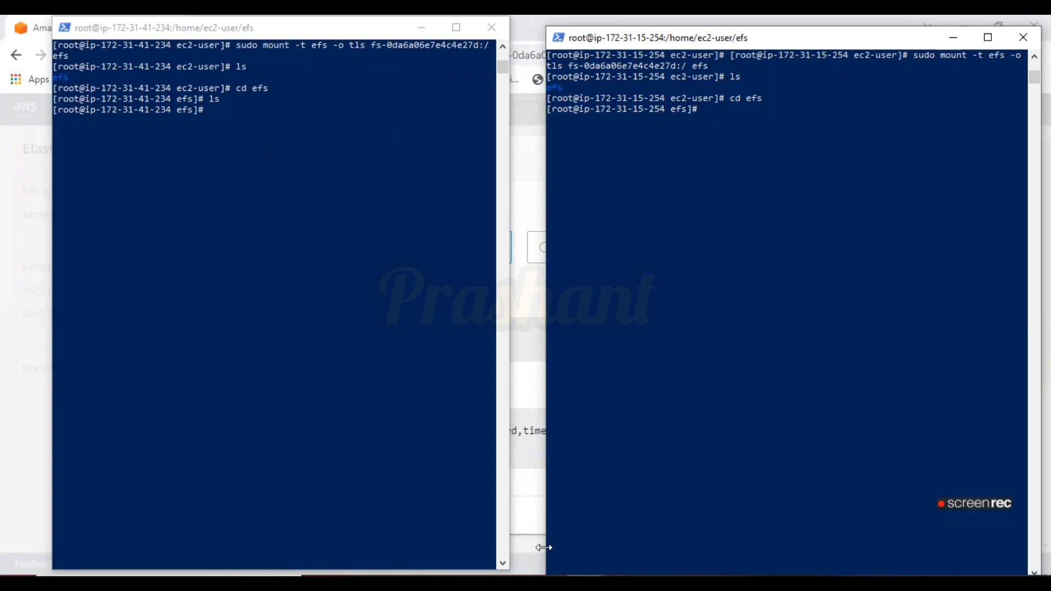
Create file1, file2 and file3 with touch in the first instance's efs directory and list them
key("alt+Tab")
left_click_drag(153, 374, 8, 370)
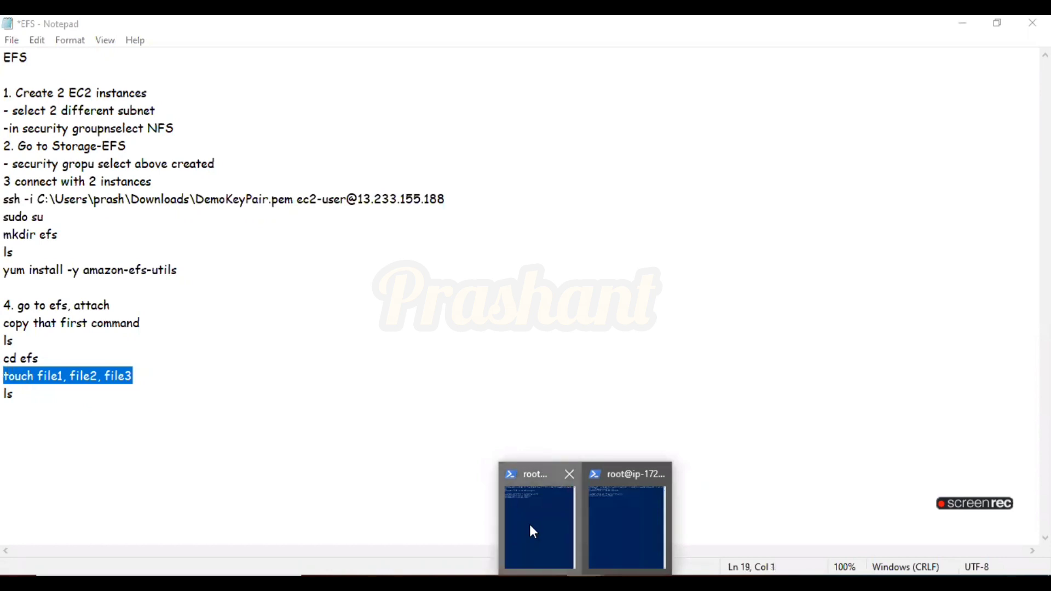
left_click(529, 522)
left_click(639, 522)
left_click(285, 228)
type("touc")
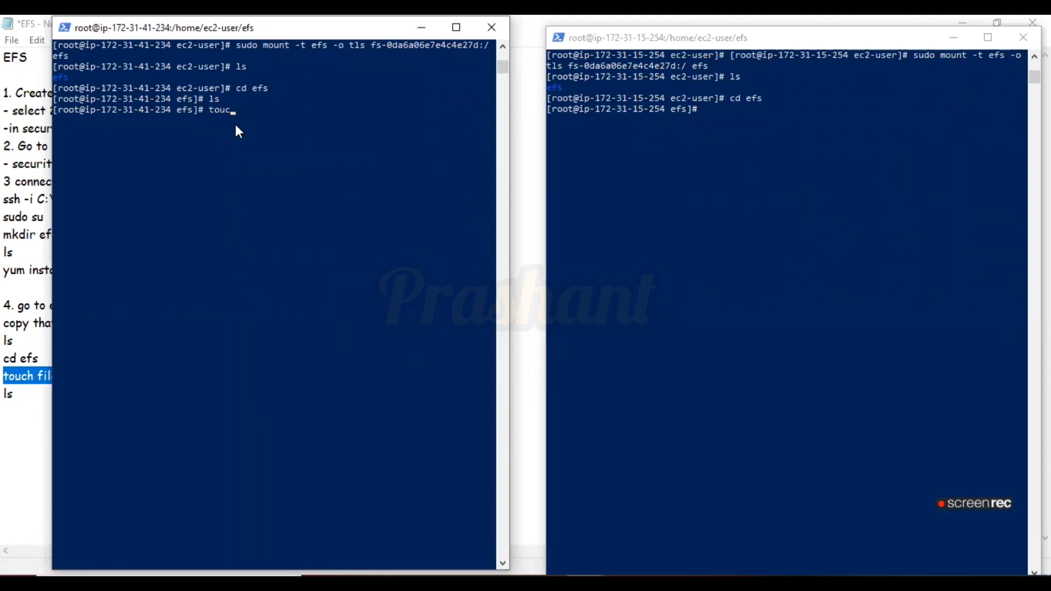
type("h file1, file2, file3")
key("Return")
type("ls")
key("Return")
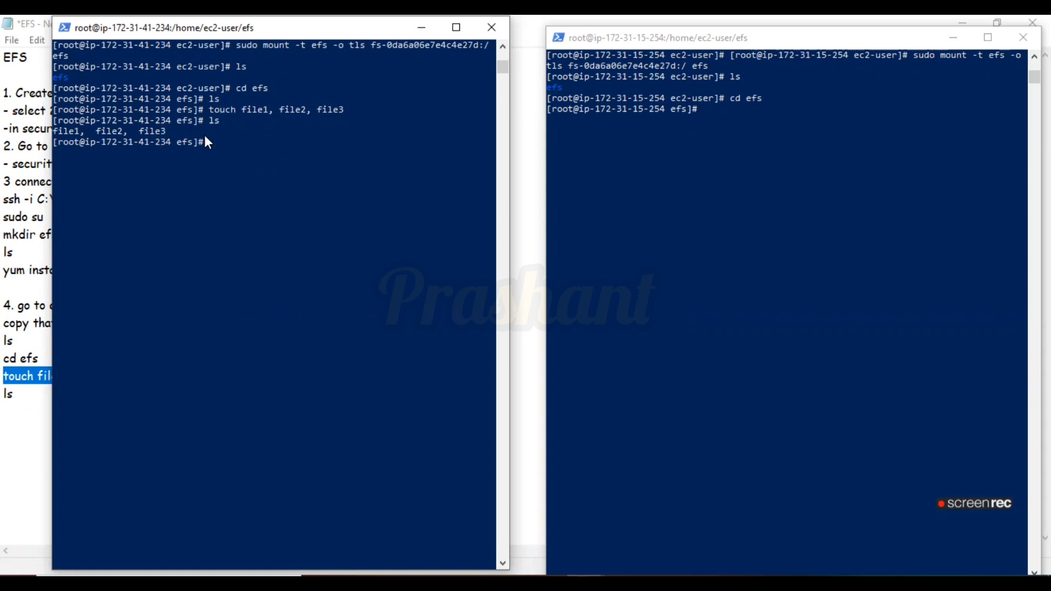
List the efs directory contents on the second instance to check for the shared files
left_click(751, 196)
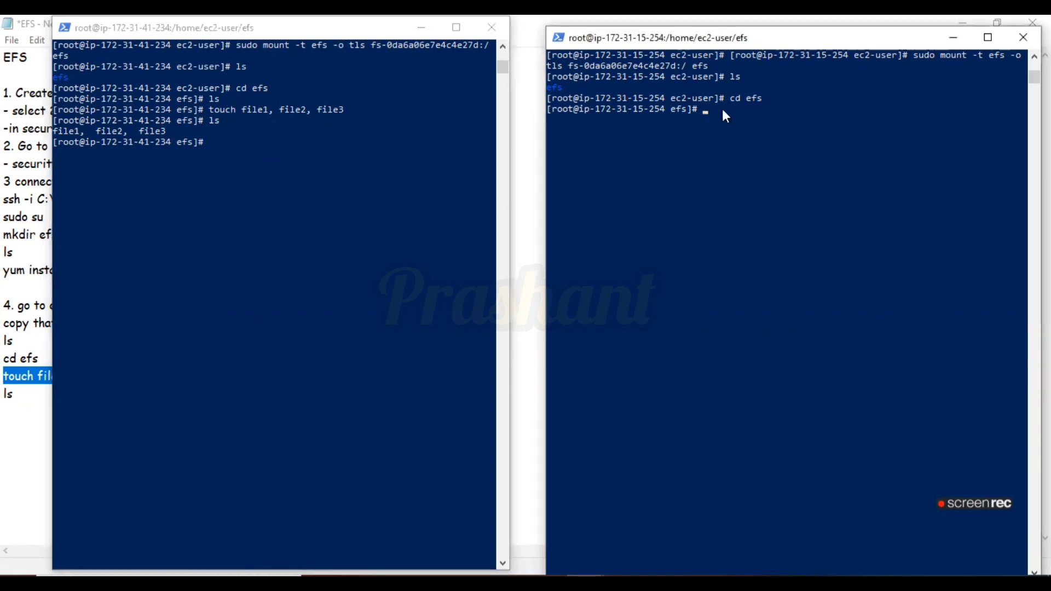
type("ls")
key("Return")
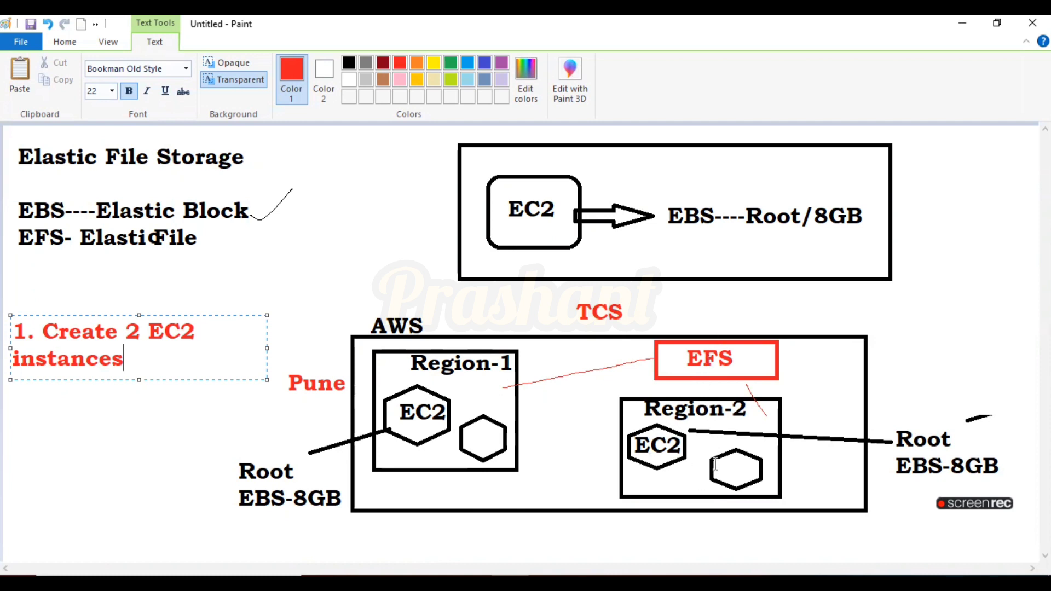
left_click(397, 584)
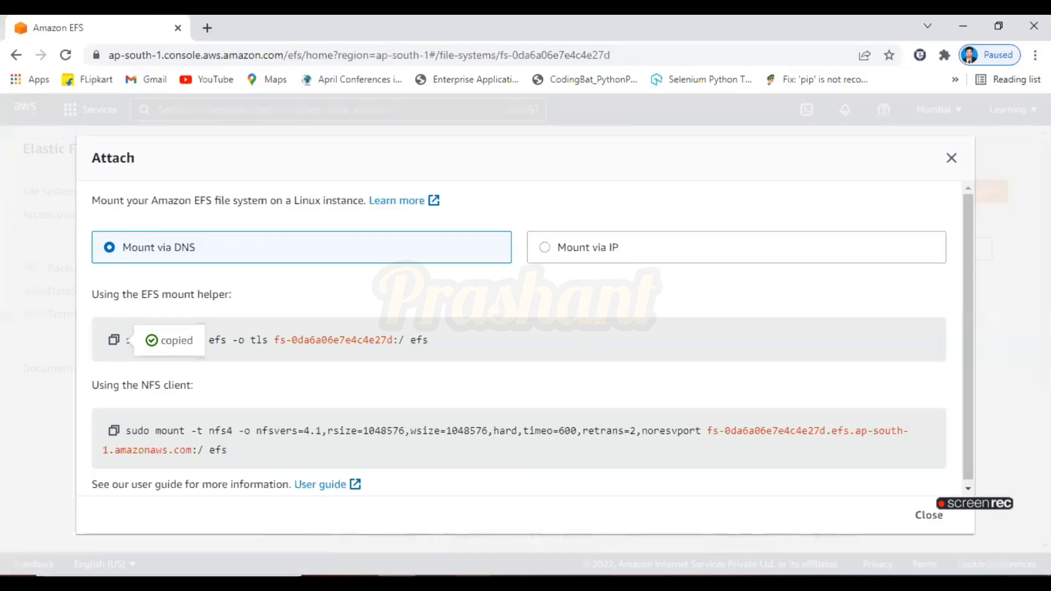
left_click(585, 583)
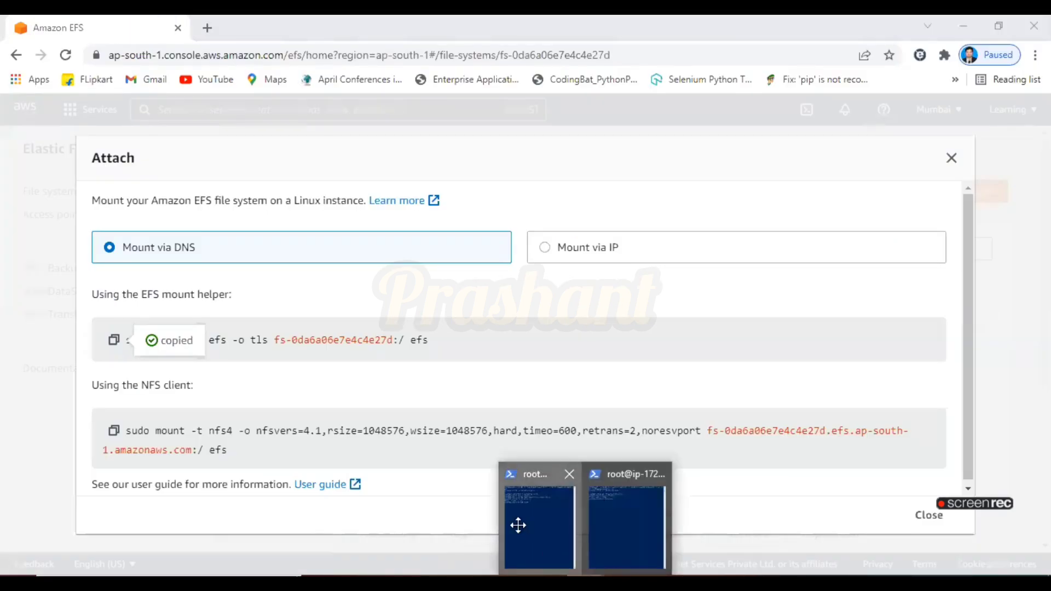
left_click(627, 526)
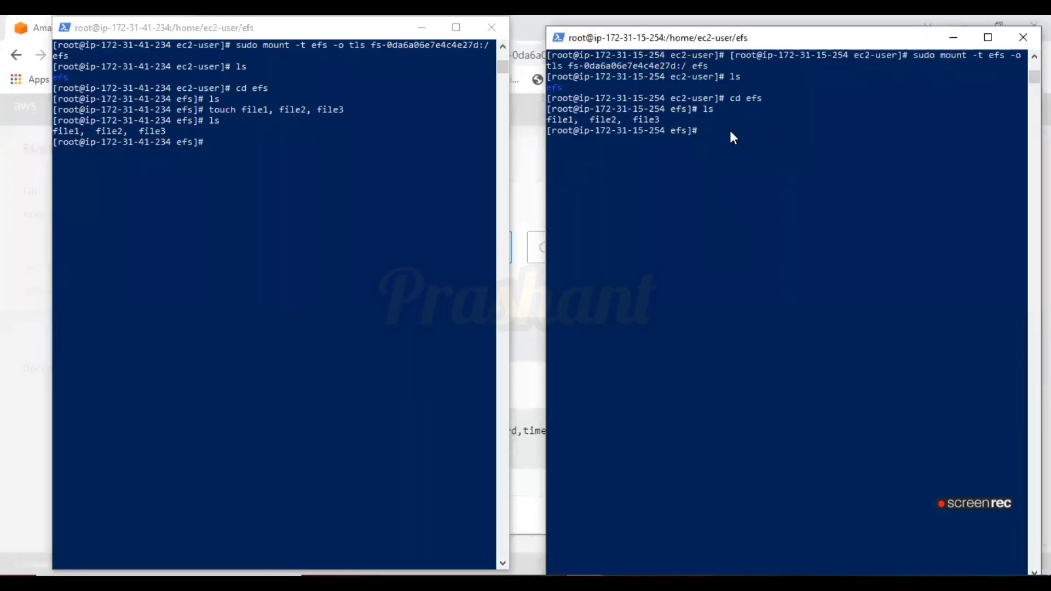
Create a file named ram in the second instance's efs directory and list the directory
type("touch prashant")
key("BackSpace")
key("BackSpace")
key("BackSpace")
key("BackSpace")
key("BackSpace")
key("BackSpace")
key("BackSpace")
key("BackSpace")
type("ram")
key("Return")
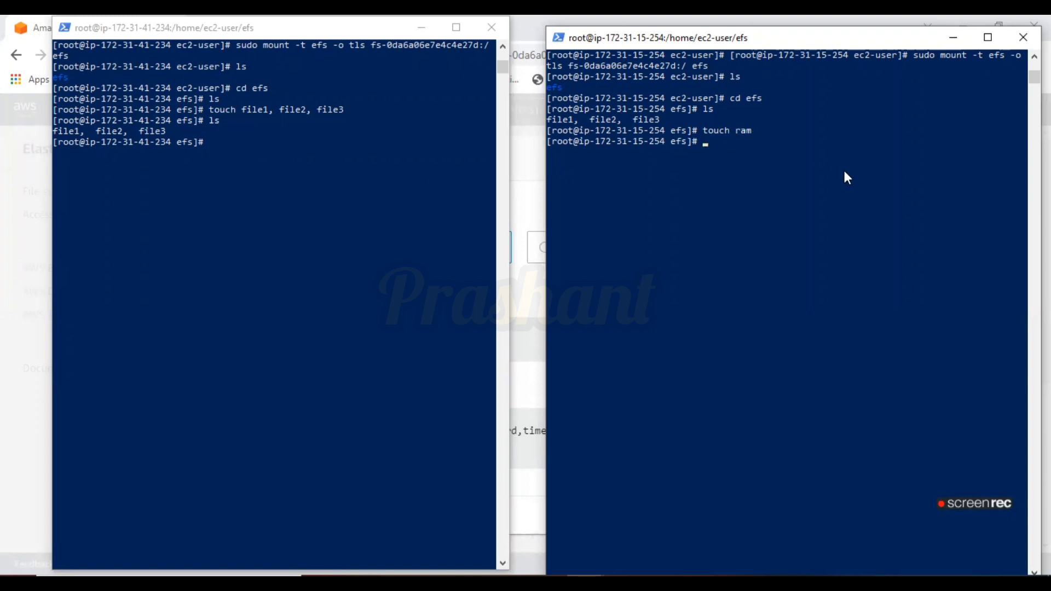
type("ls")
key("Return")
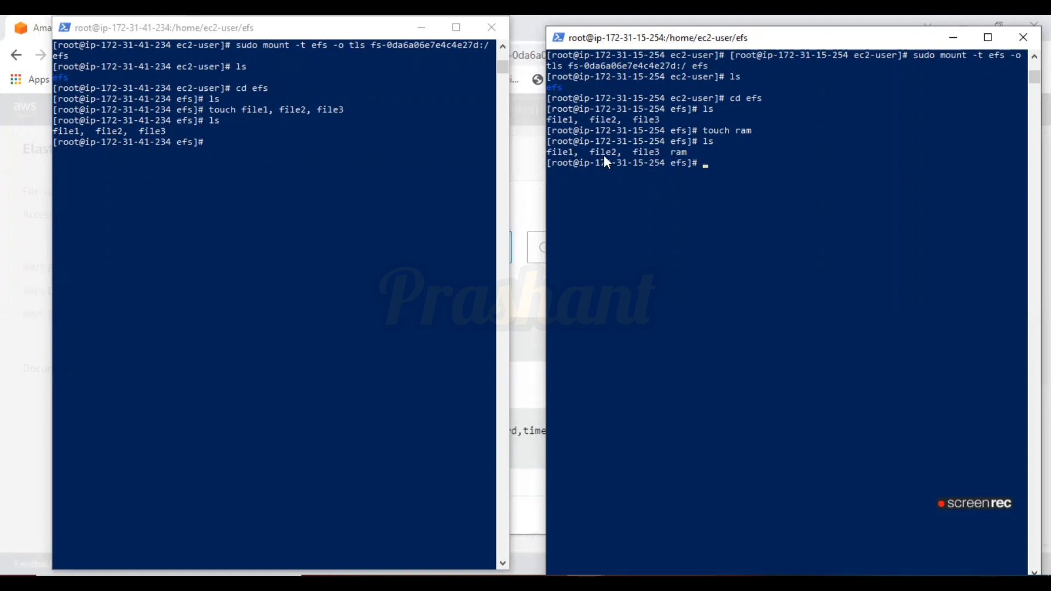
List the efs directory on the first instance to check for the new file
left_click(259, 215)
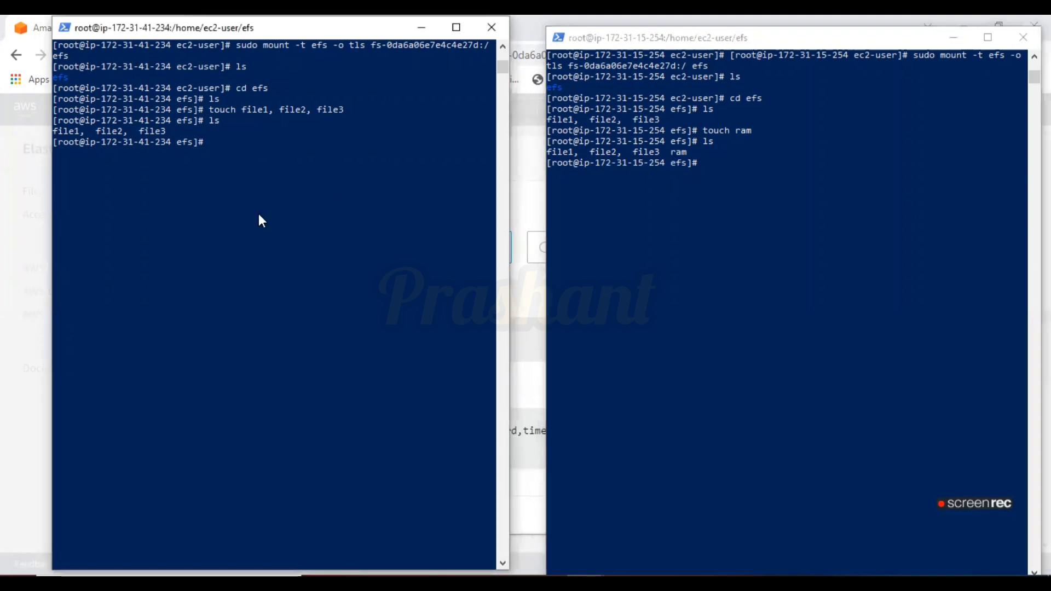
type("ls")
key("Return")
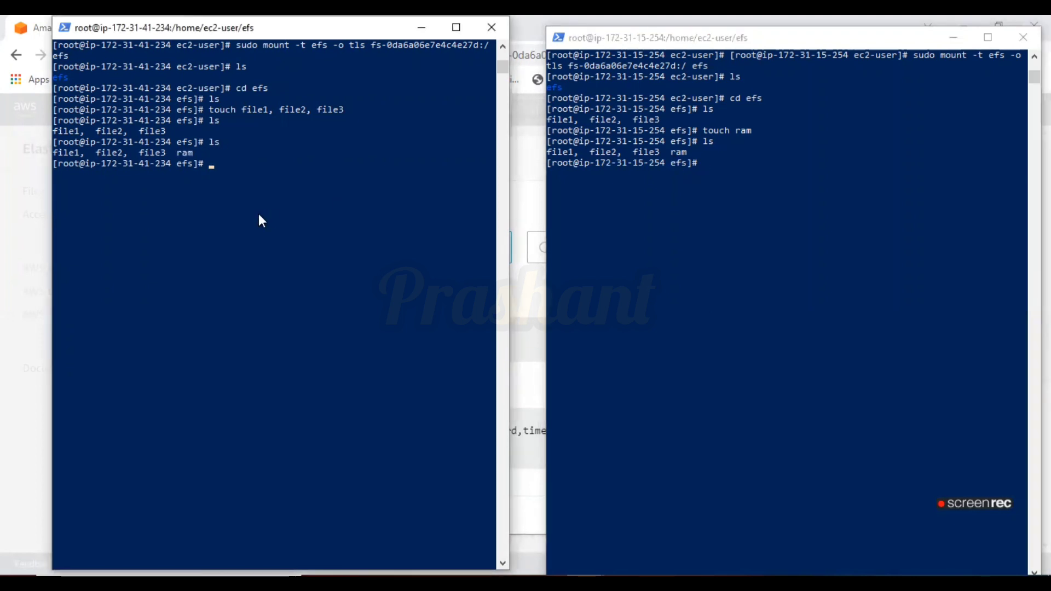